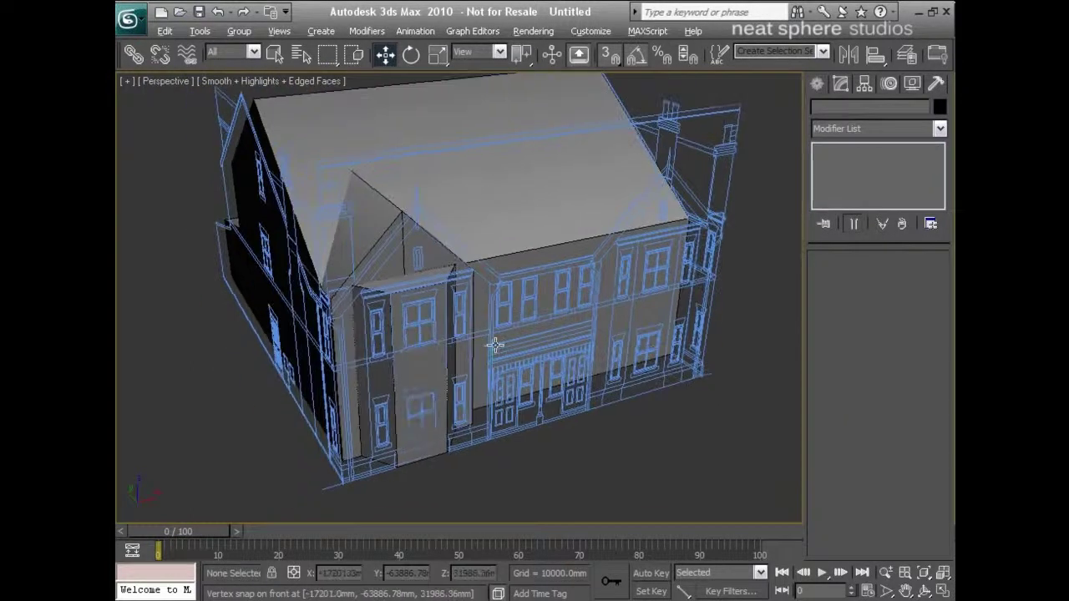
Step: Create a box about 6825 × 3739 × 5447 mm at the base of the chimney on the house's side wall
mouse_move(495, 345)
middle_mouse_down("alt")
mouse_move(534, 339)
mouse_move(487, 342)
mouse_move(577, 346)
mouse_move(489, 346)
middle_mouse_up("alt")
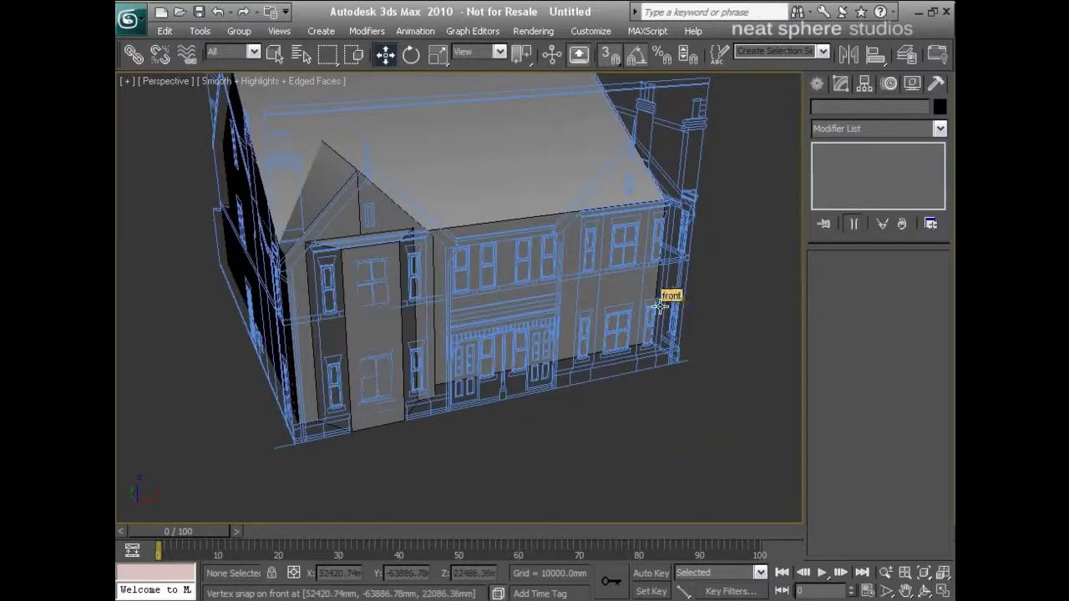
middle_click_drag(393, 282, 444, 286, "alt")
key("alt+z")
left_click_drag(613, 413, 615, 392)
middle_click_drag(615, 392, 590, 368, "alt")
left_click(816, 85)
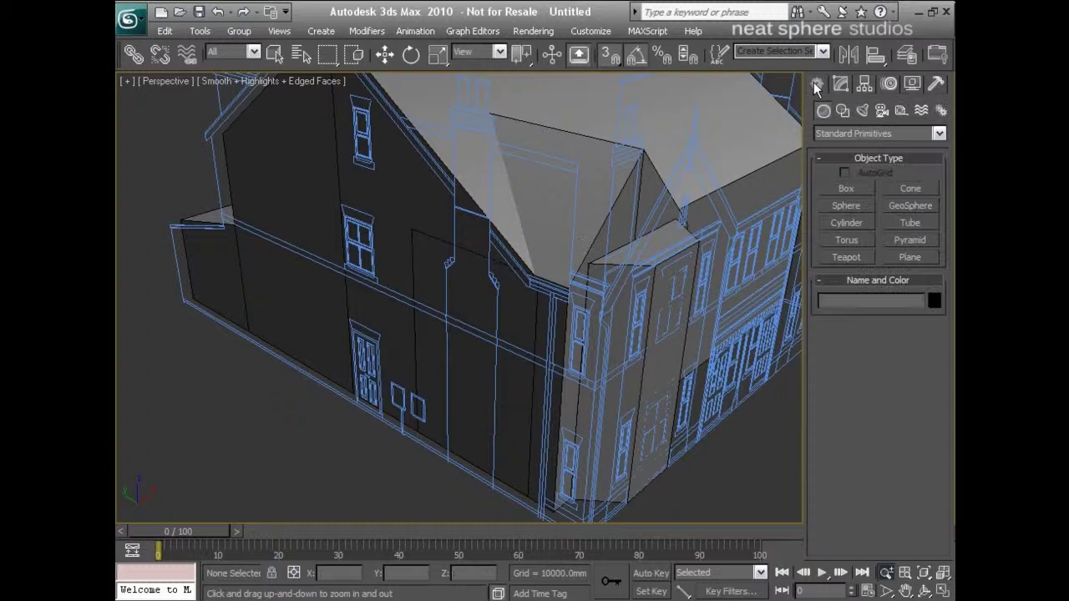
left_click(846, 188)
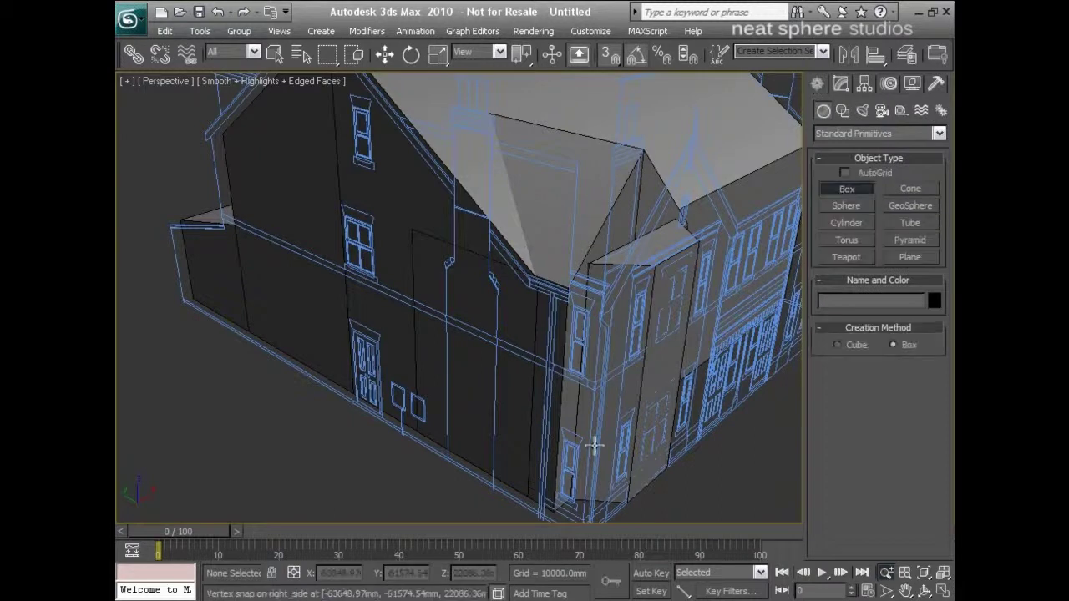
key("s")
left_click_drag(459, 470, 469, 491)
left_click(465, 469)
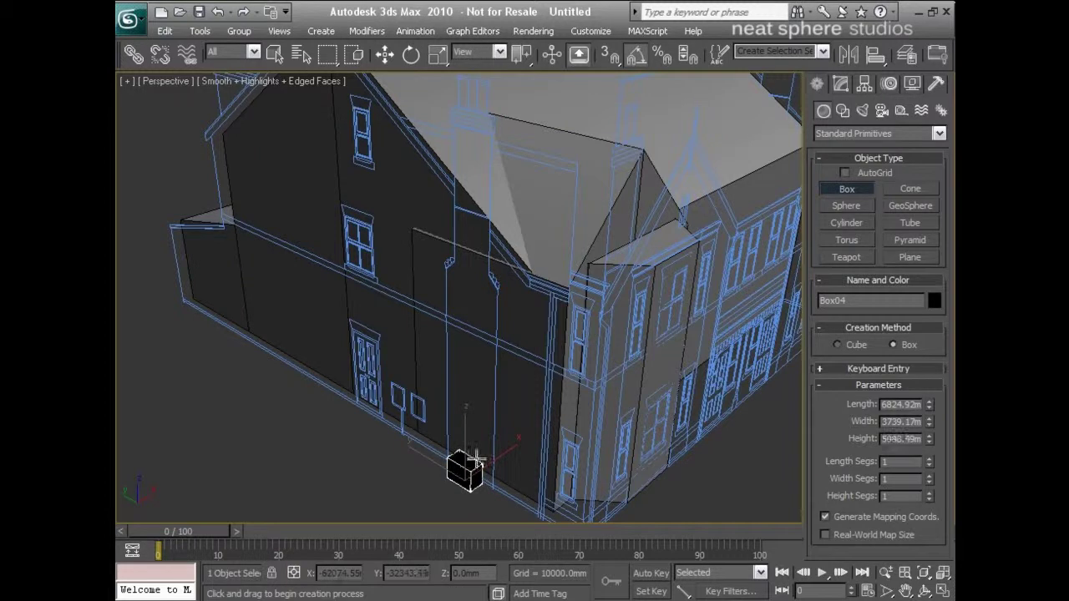
Step: Show the new box in the maximised Left view and display its parameters for modification
key("w")
key("alt+w")
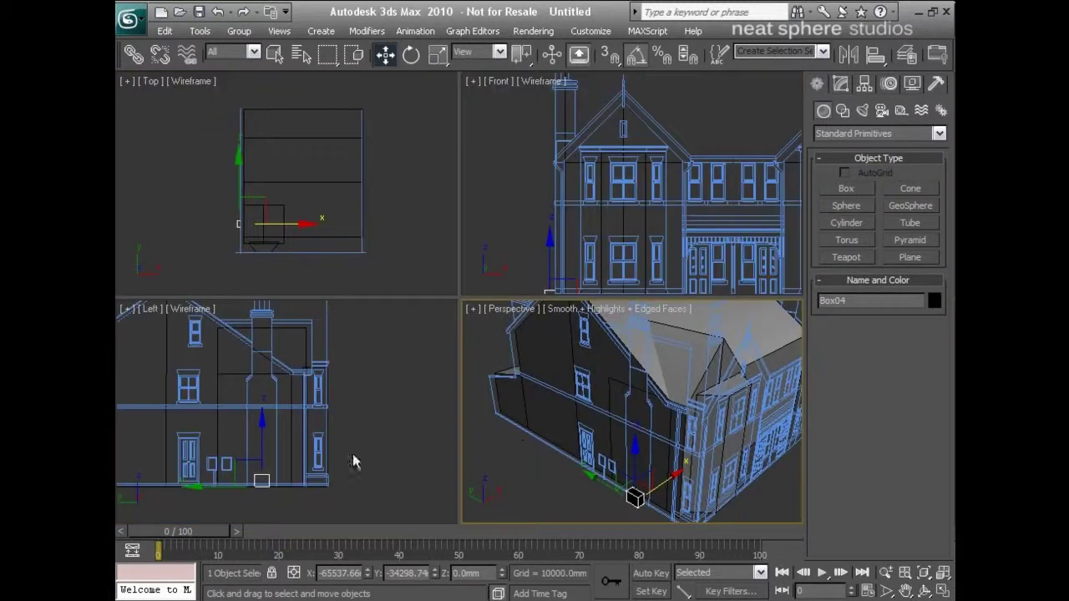
key("alt+w")
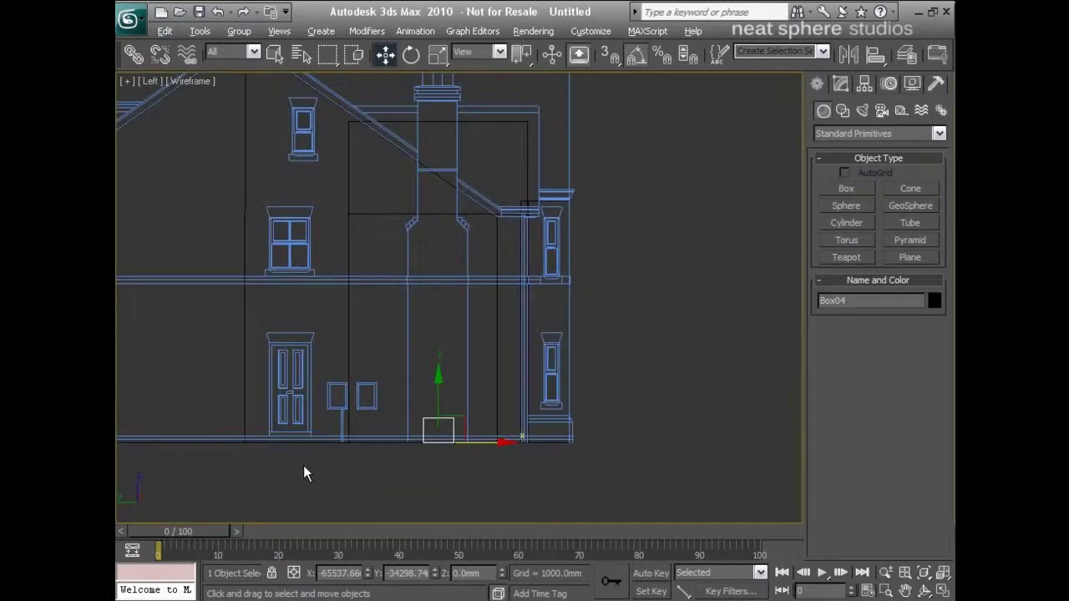
key("m")
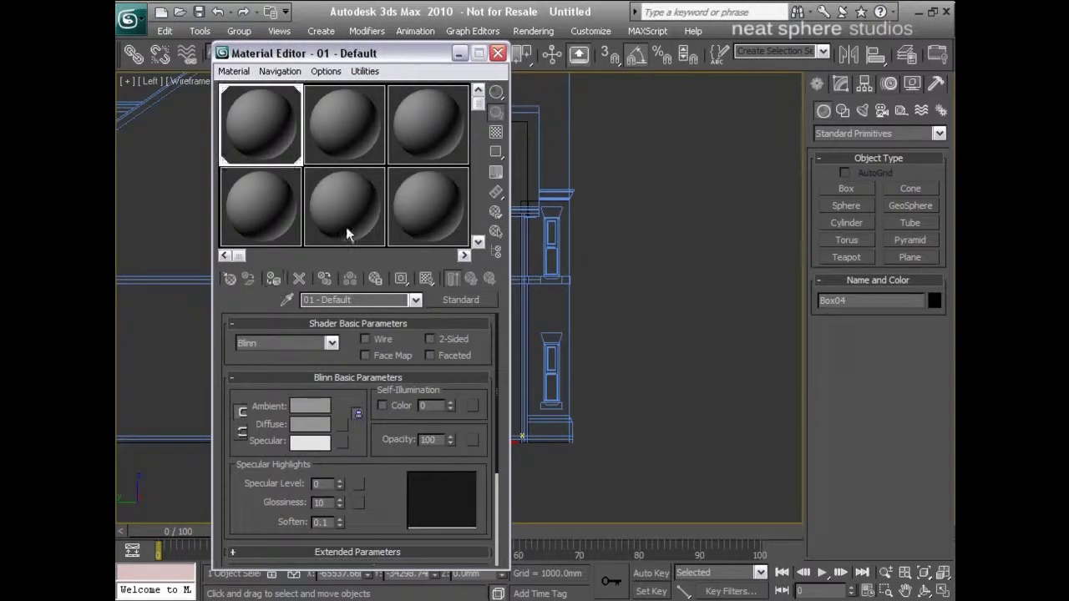
left_click(498, 53)
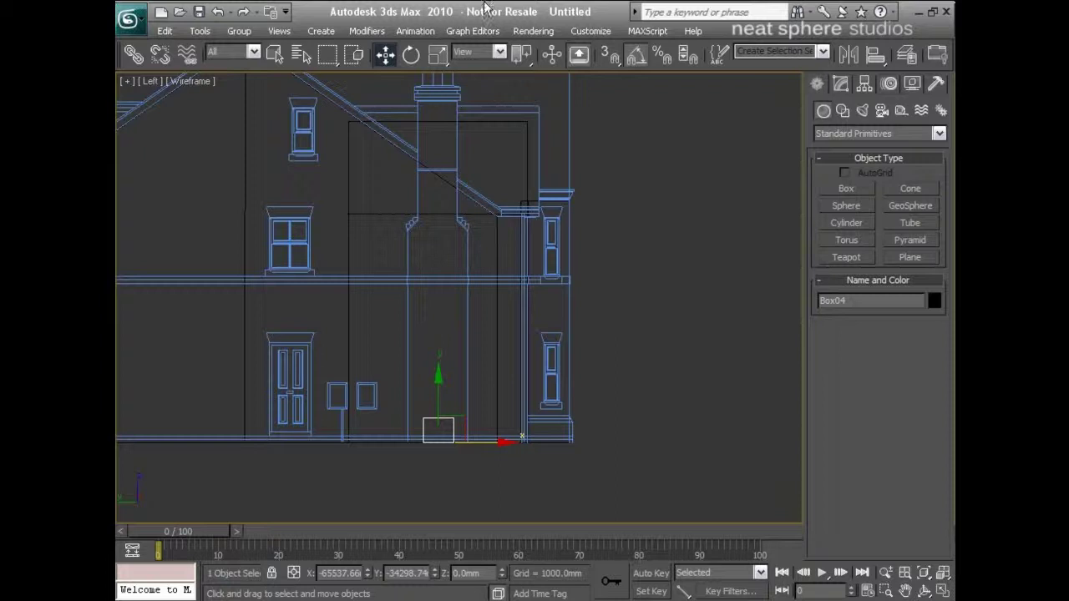
left_click(840, 85)
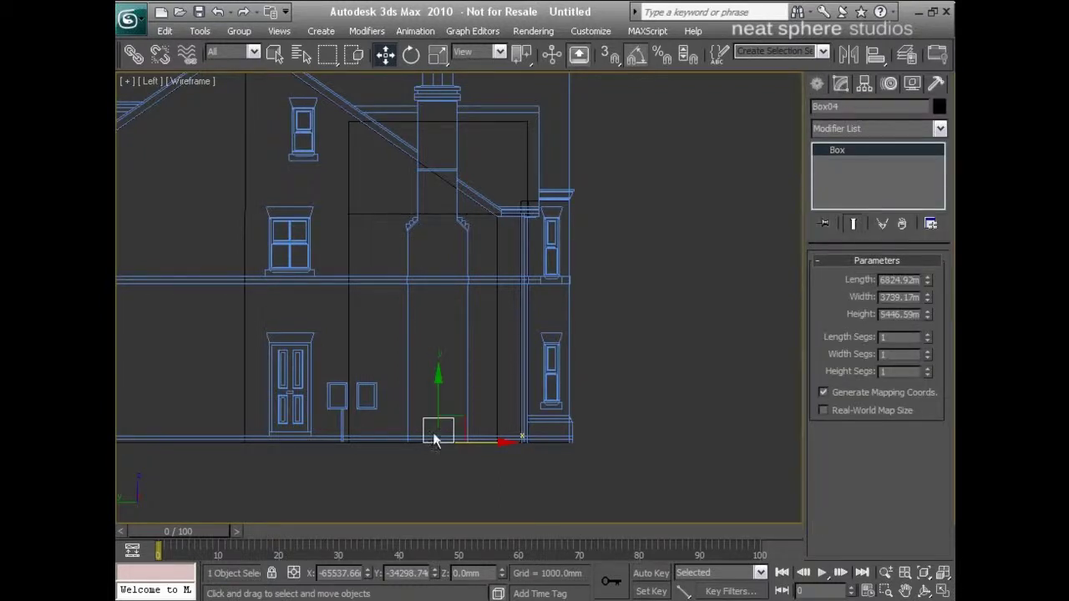
key("p")
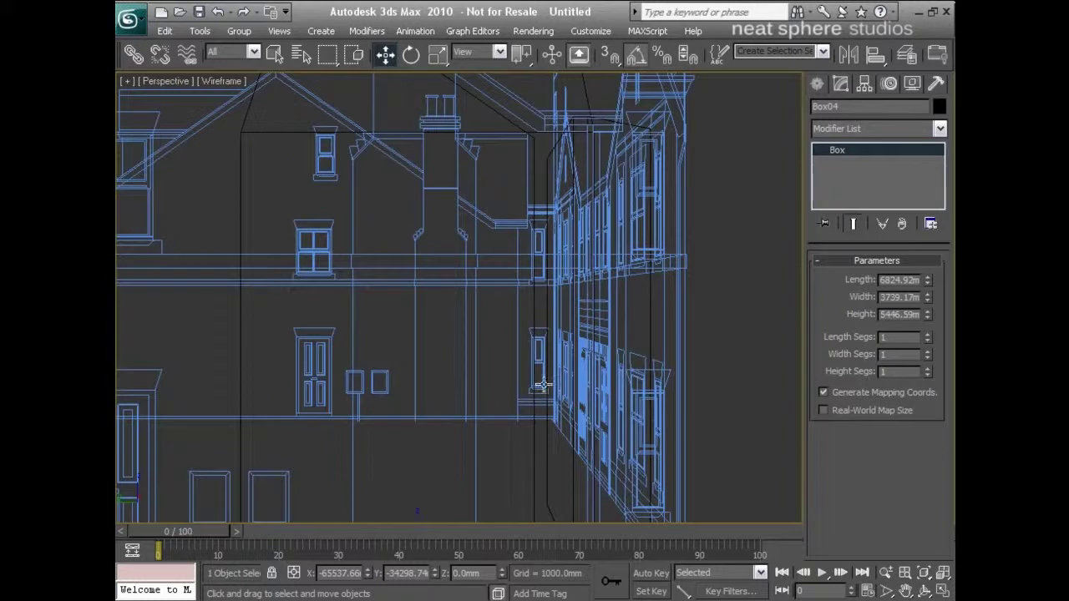
scroll(543, 384, "down", 10)
scroll(543, 384, "up", 5)
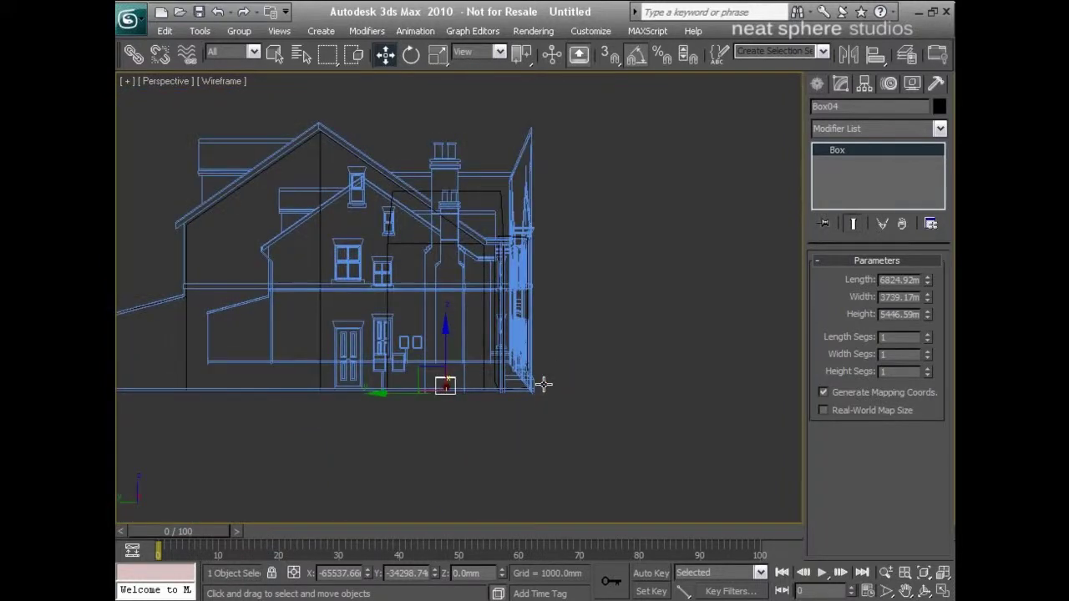
key("F3")
middle_click_drag(544, 382, 532, 393, "alt")
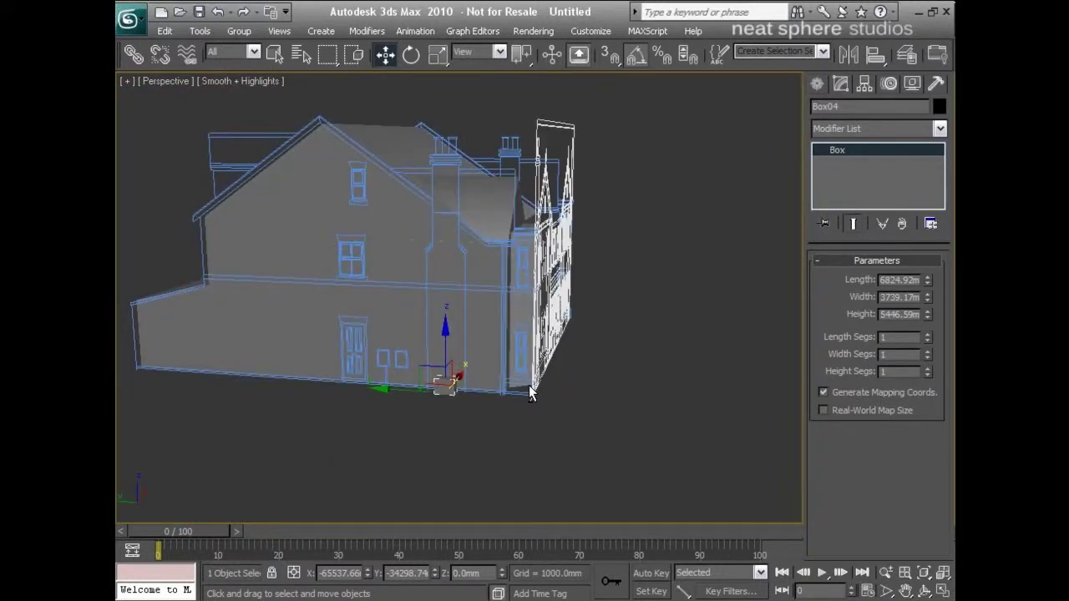
key("alt+w")
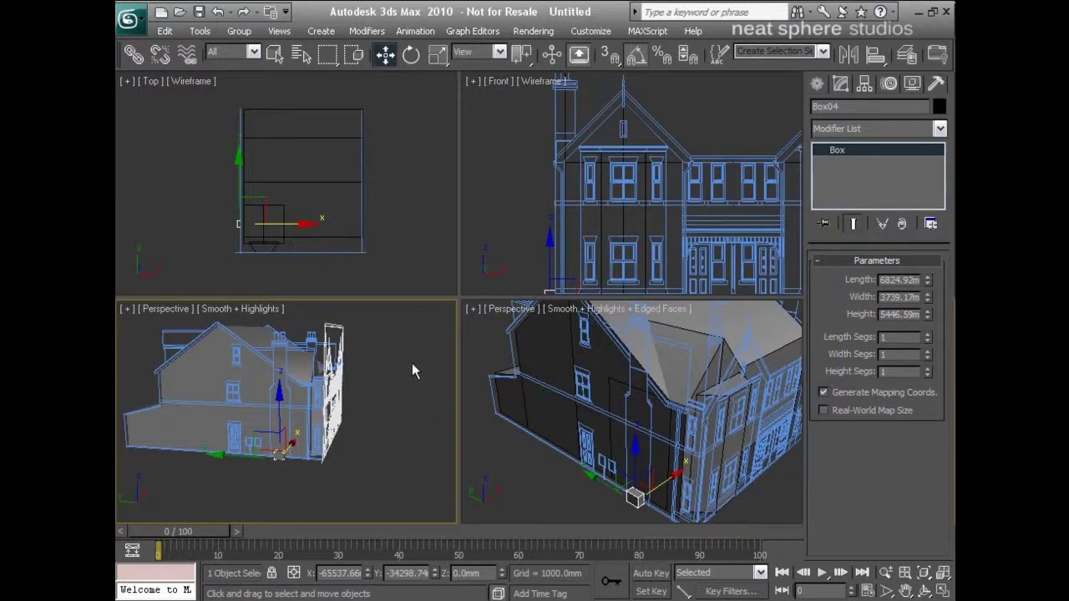
key("alt+w")
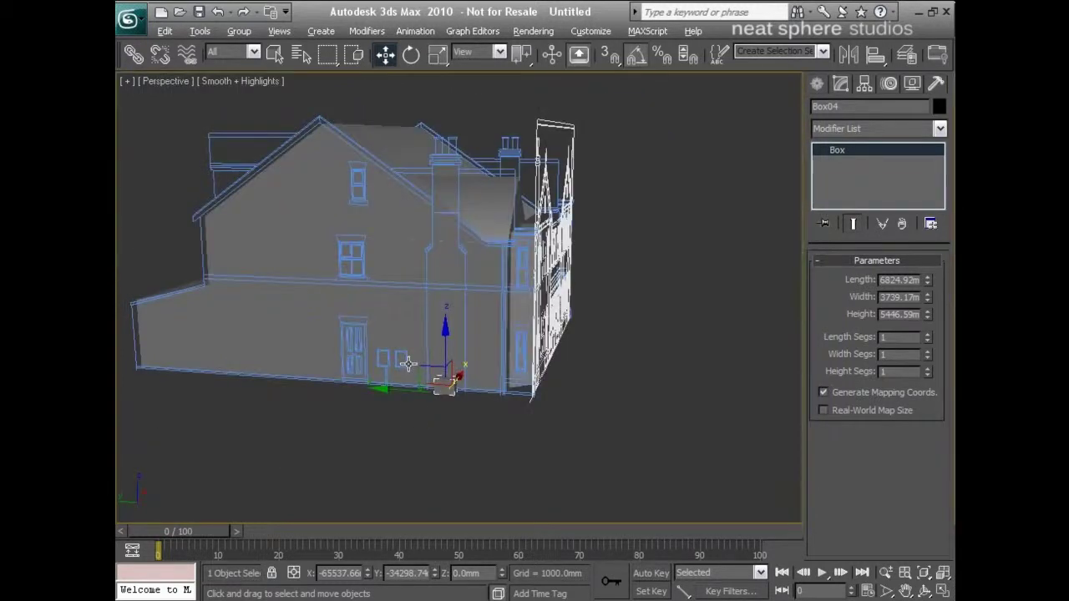
key("v")
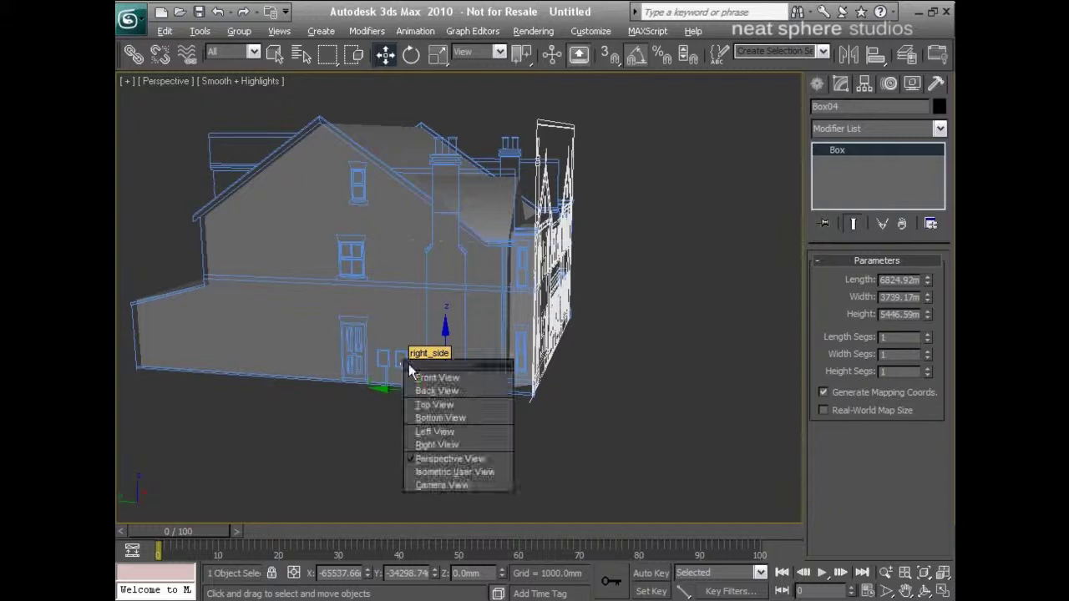
left_click(431, 430)
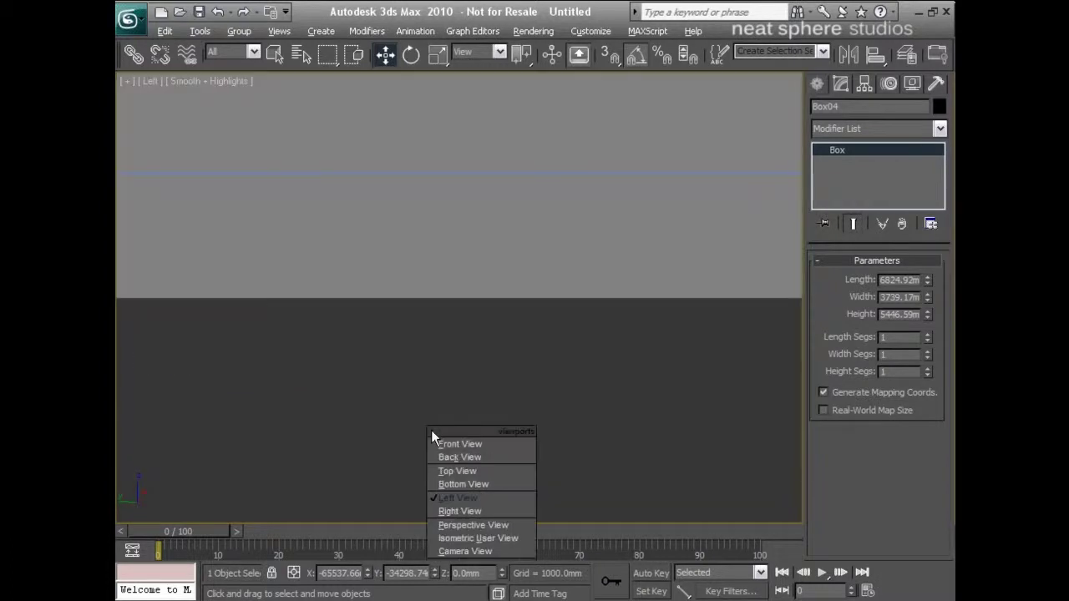
key("F4")
key("F3")
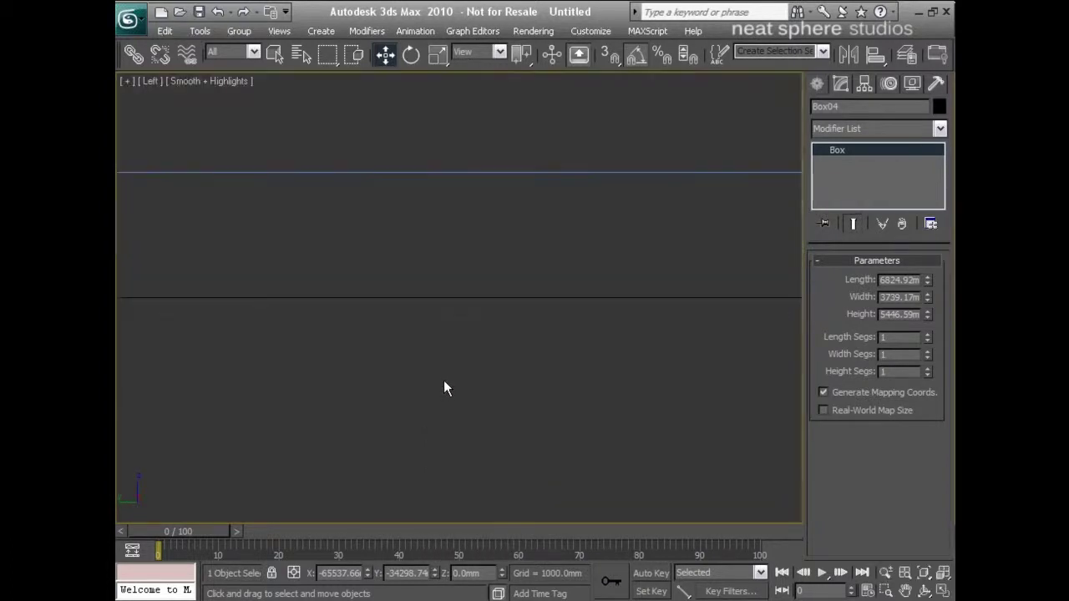
middle_click_drag(466, 282, 481, 368)
scroll(481, 369, "down", 5)
scroll(535, 264, "down", 10)
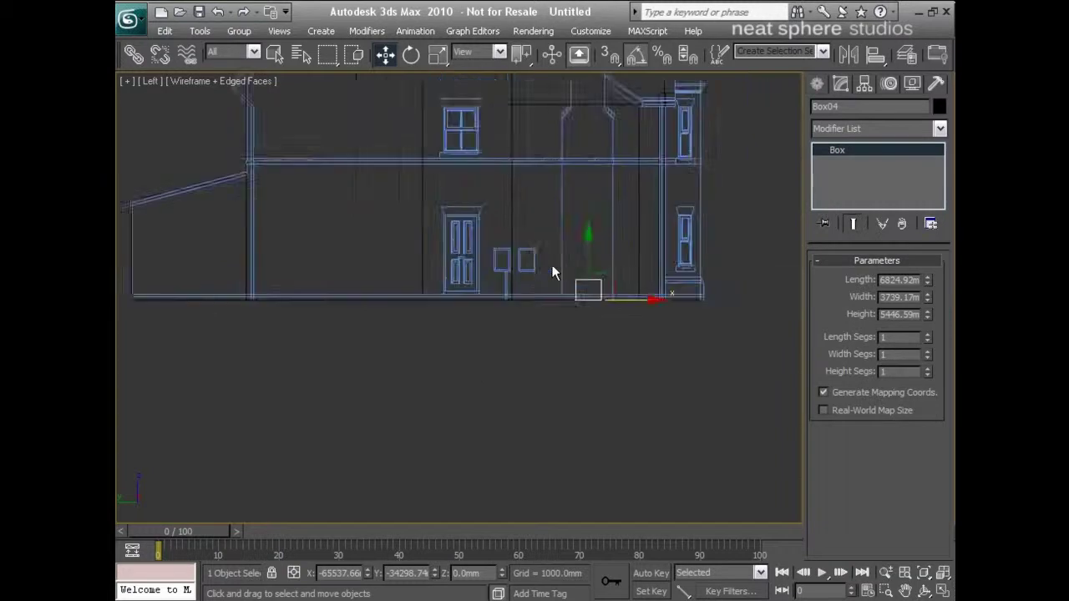
middle_click_drag(576, 268, 483, 340)
scroll(380, 378, "up", 3)
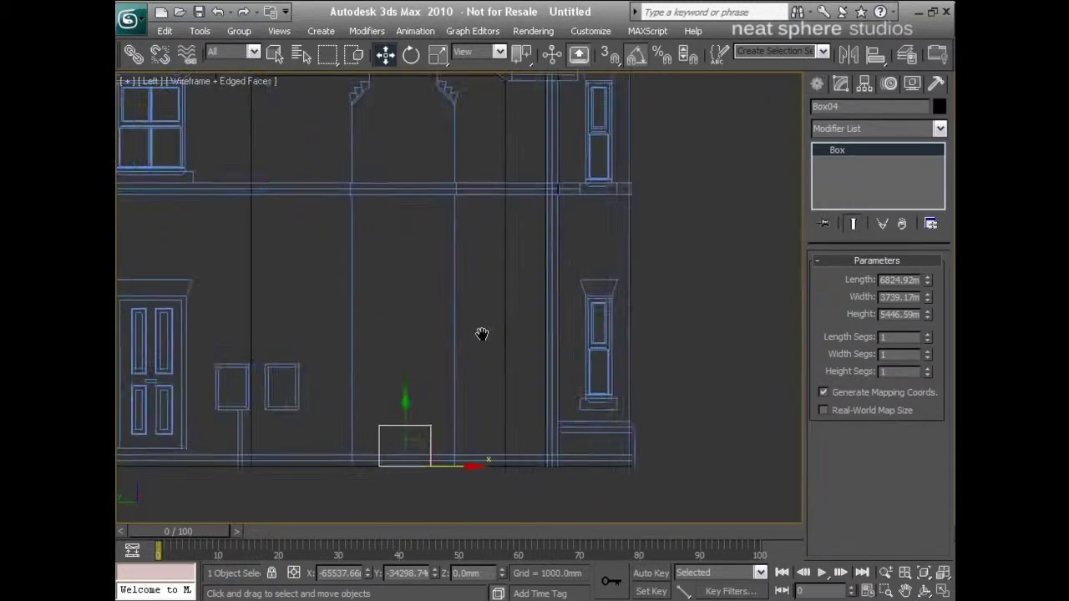
Step: Convert the box at the chimney base to an Editable Poly
right_click(429, 430)
mouse_move(498, 579)
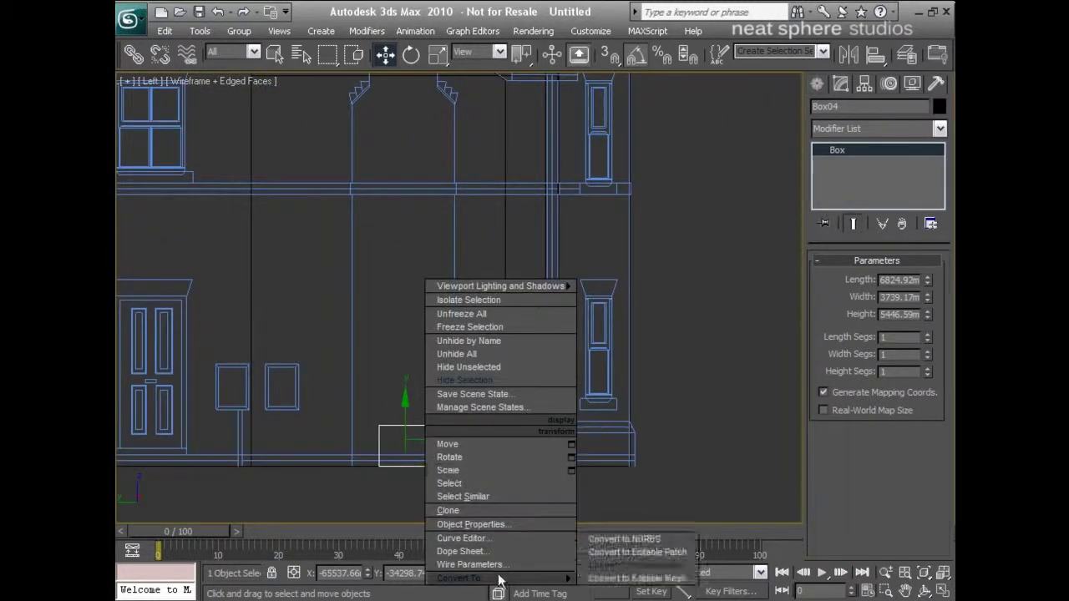
left_click(634, 566)
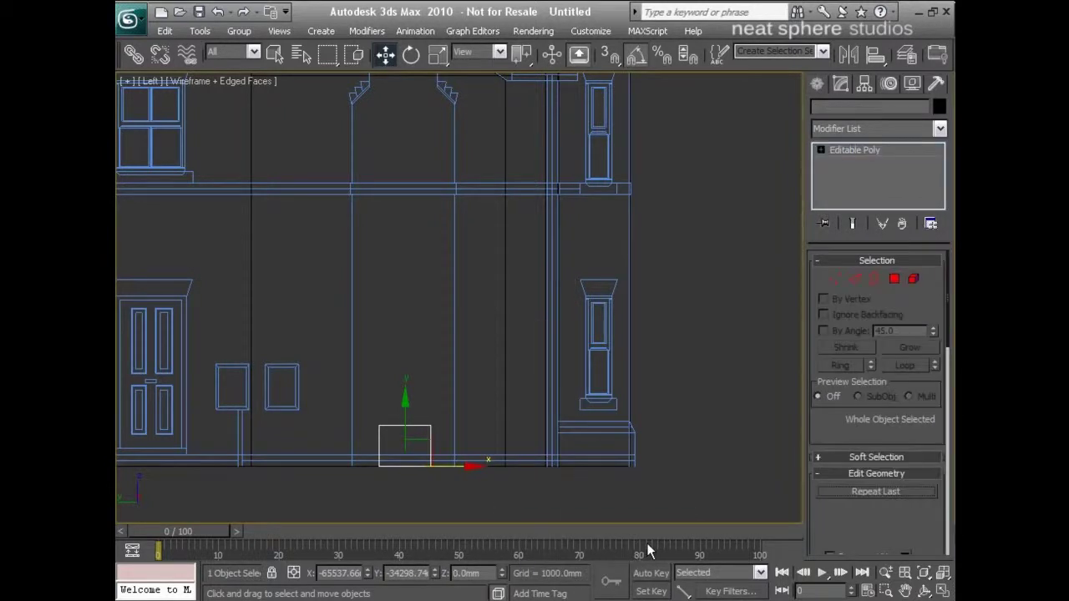
Step: Move the box's side vertices outward to match both edges of the lower chimney stack in the side elevation
left_click(839, 278)
left_click_drag(486, 382, 411, 525)
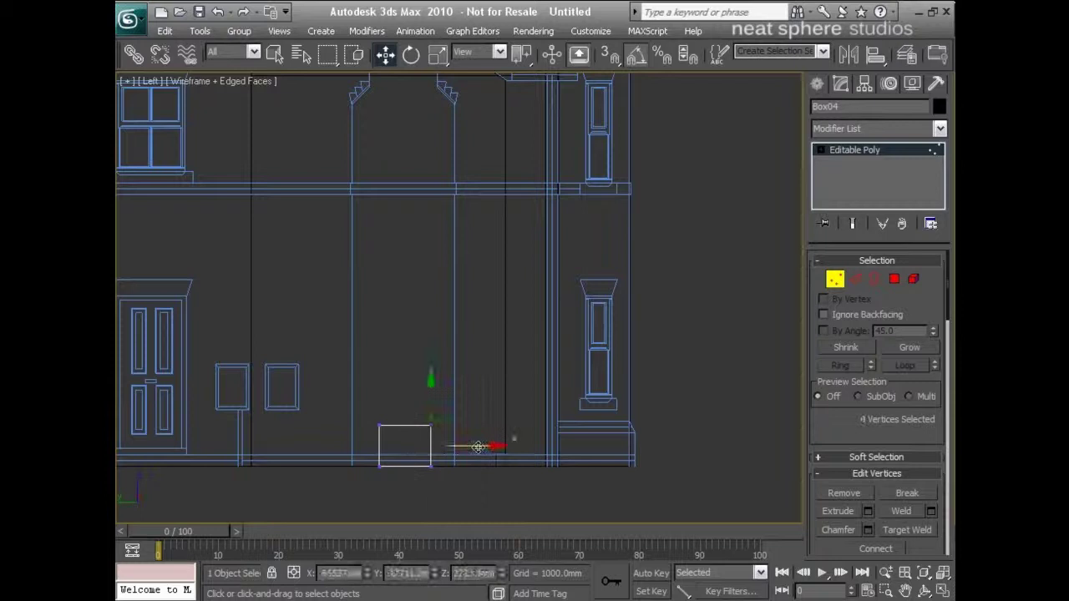
left_click_drag(478, 446, 501, 448)
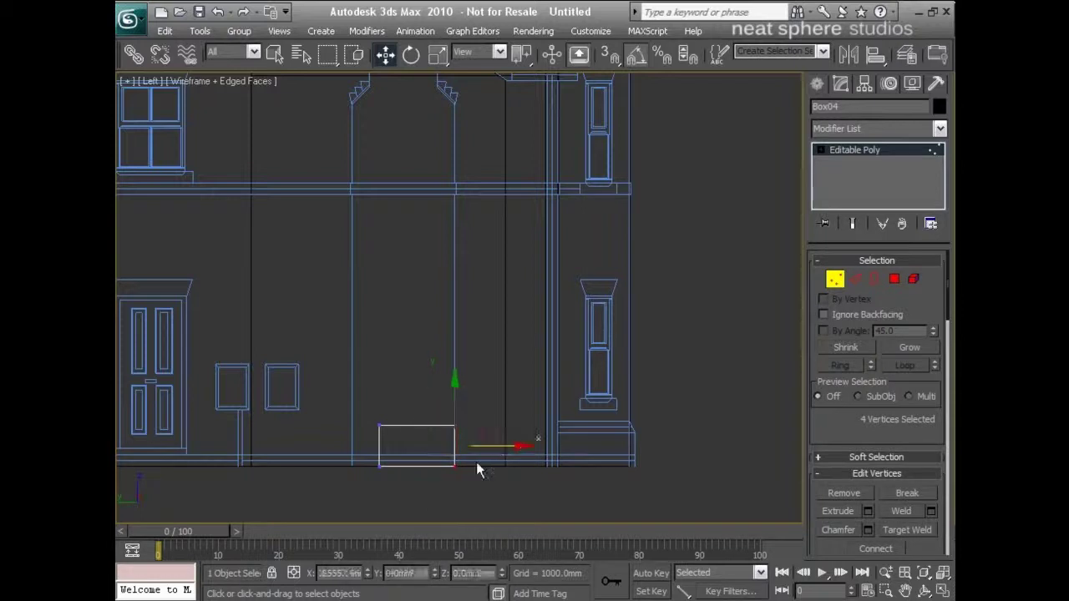
left_click_drag(416, 441, 389, 449)
Step: Raise the box's top vertices to the base of the chimney's stepped shoulders
left_click_drag(335, 403, 480, 437)
scroll(499, 348, "down", 2)
middle_click_drag(499, 348, 496, 456)
left_click_drag(424, 471, 448, 243)
middle_click_drag(448, 242, 446, 298)
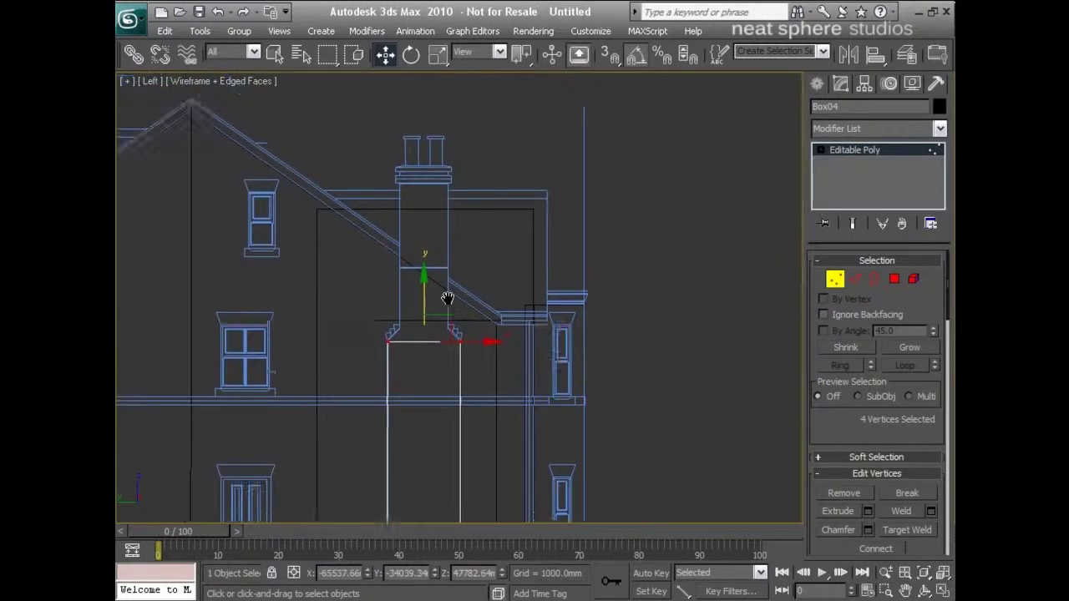
scroll(445, 299, "up", 5)
scroll(449, 304, "down", 3)
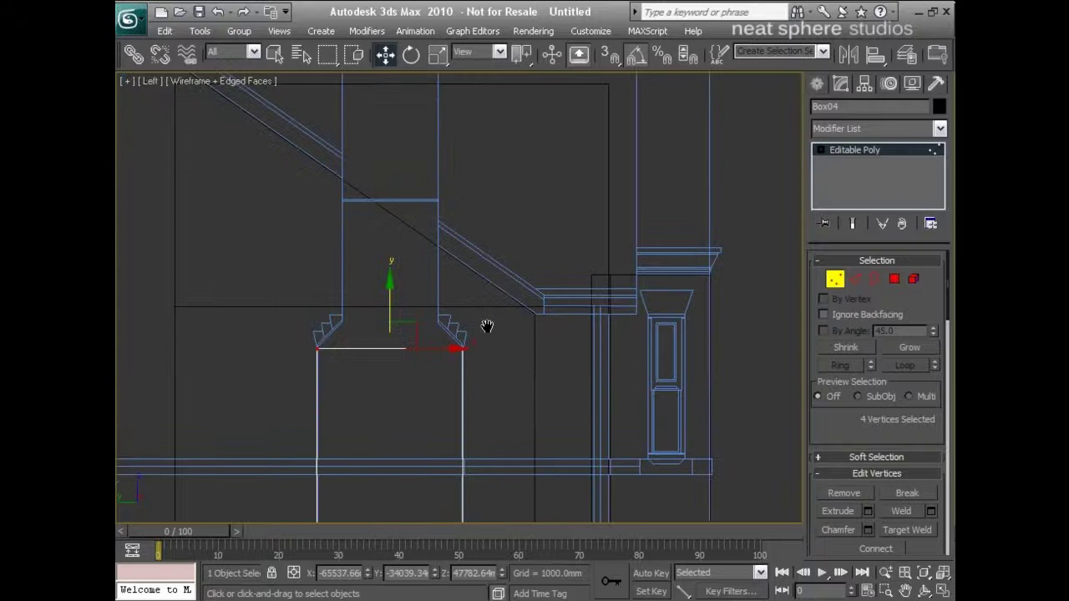
Step: Leave vertex editing and, in the maximised Front view, move the chimney box along X into the house wall, to about -60742 mm
key("alt+w")
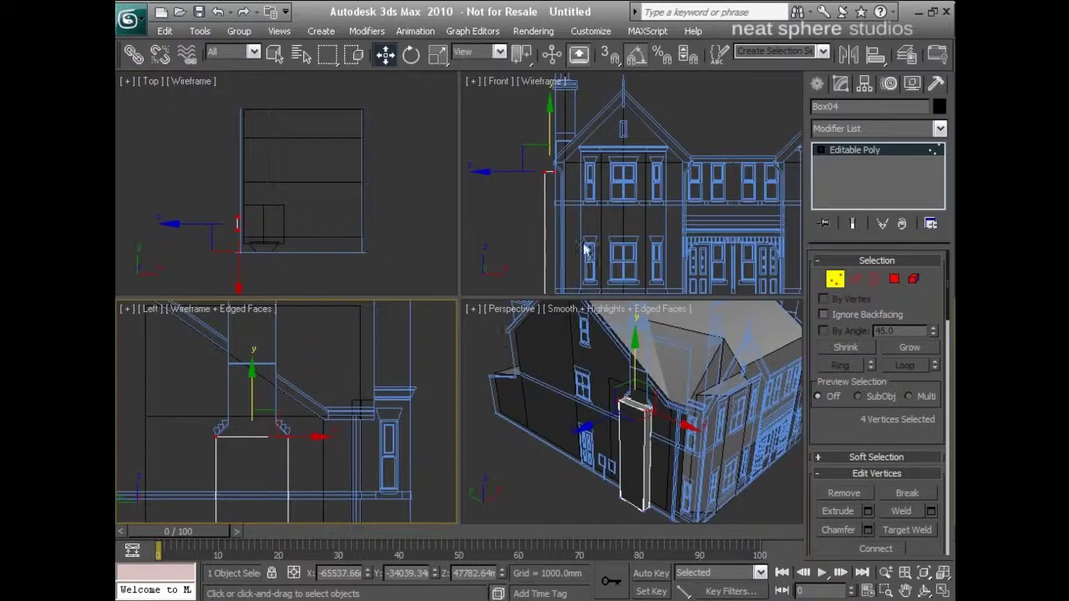
left_click(834, 278)
right_click(580, 186)
key("alt+w")
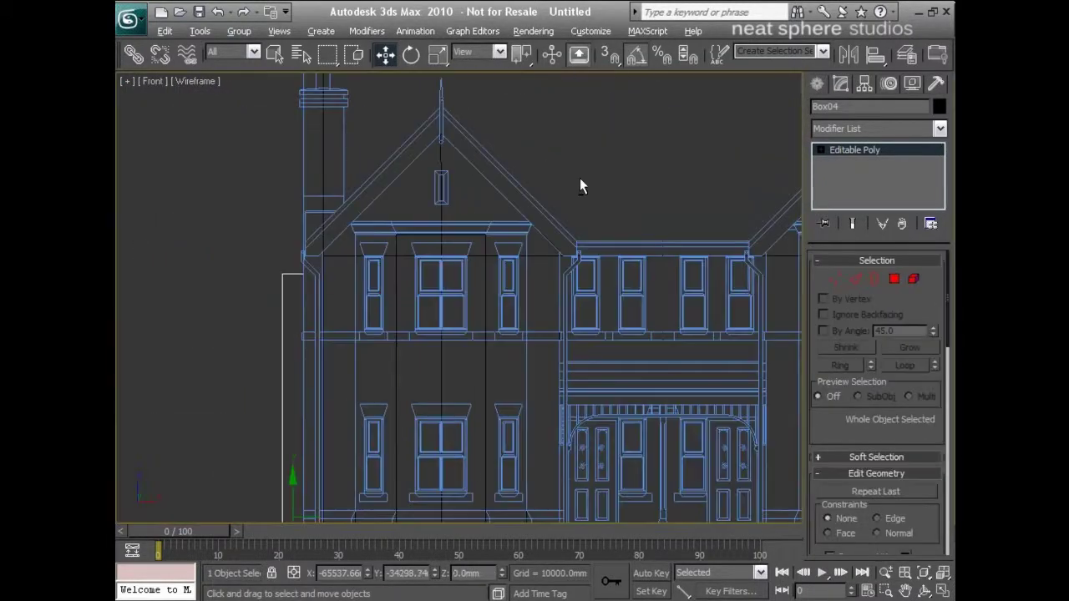
middle_click_drag(385, 342, 455, 337)
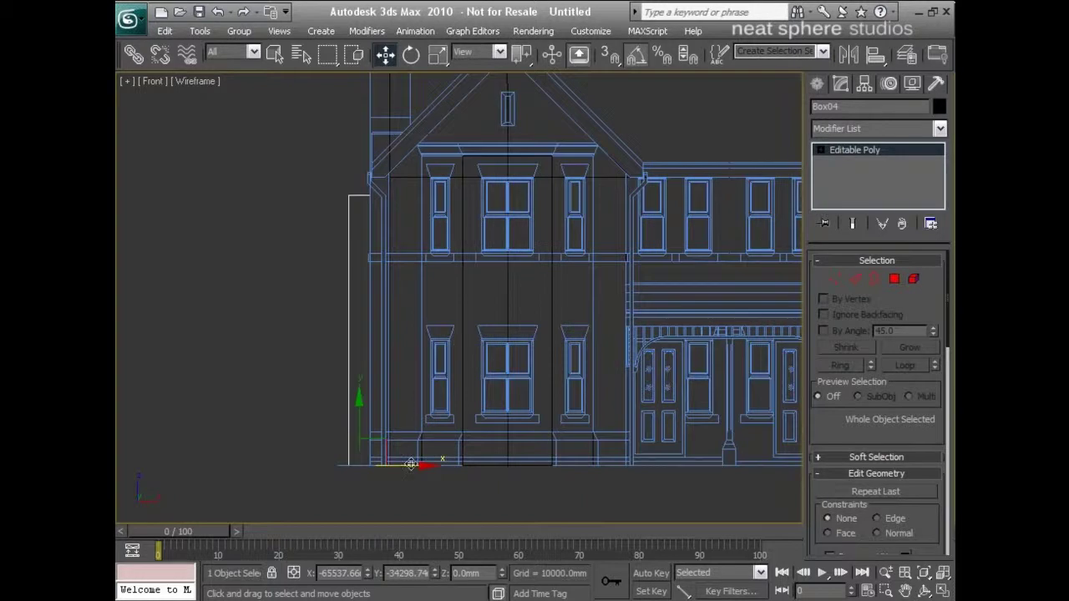
left_click_drag(411, 464, 431, 464)
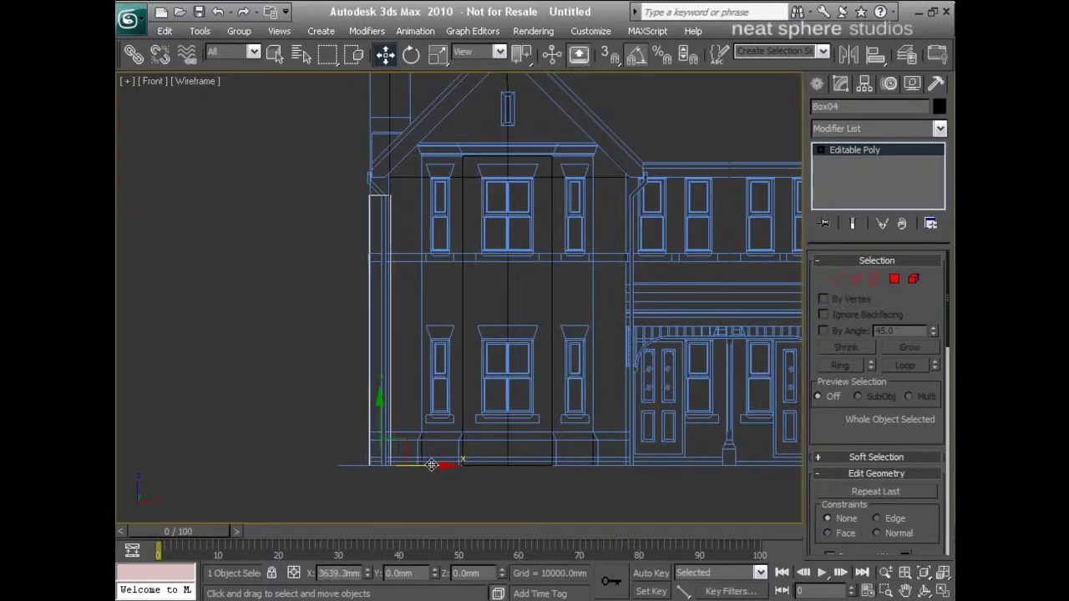
left_click_drag(431, 464, 433, 465)
Step: Align the chimney box's outer side with the house's outer wall line in the front elevation, at about X -61673 mm
scroll(398, 306, "up", 5)
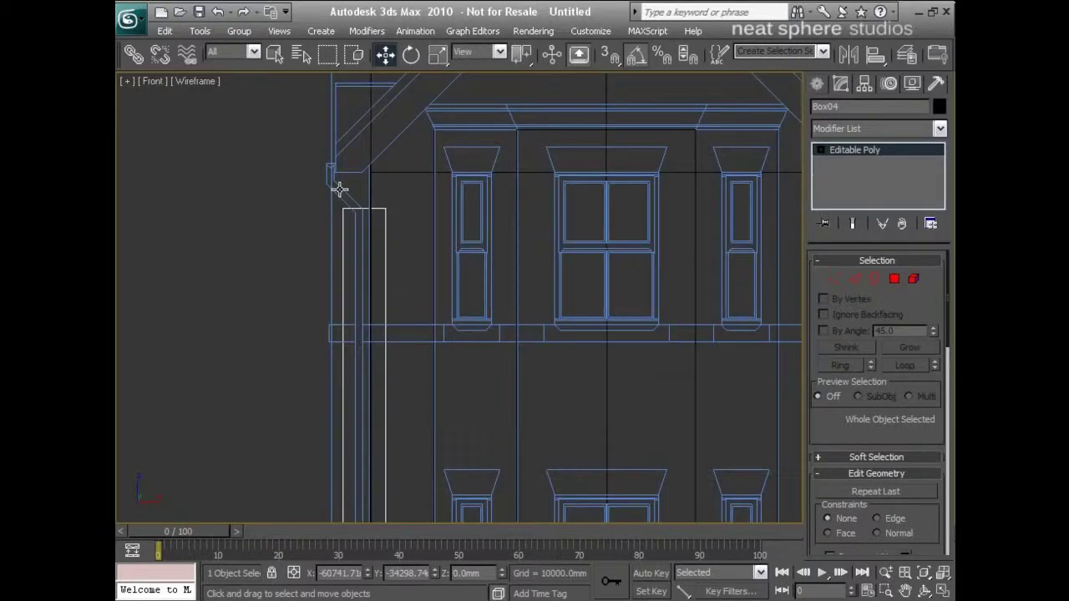
middle_click_drag(336, 186, 358, 268)
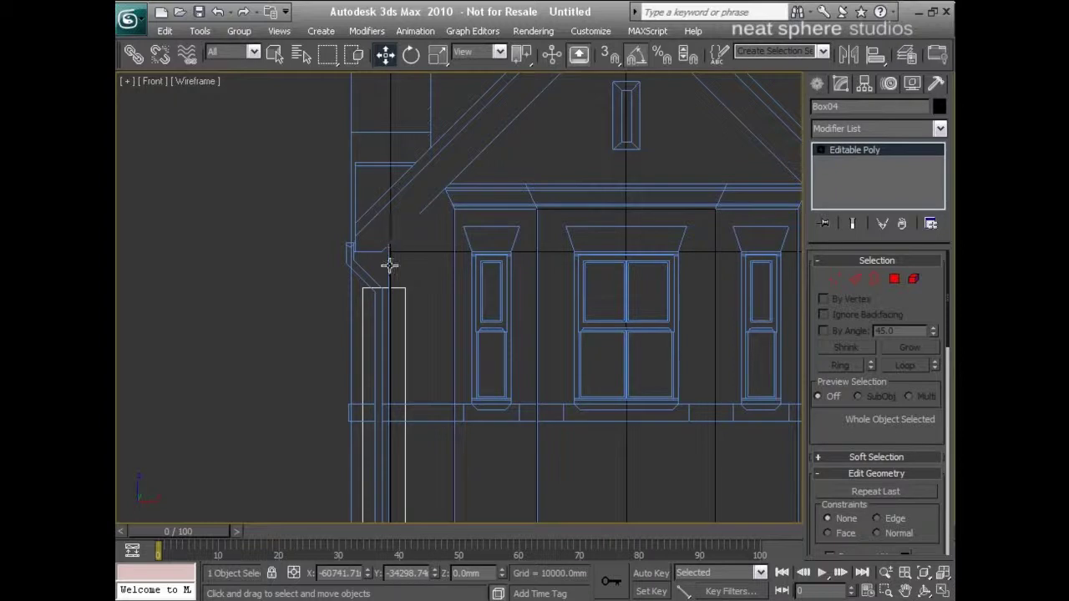
middle_click_drag(409, 436, 442, 140)
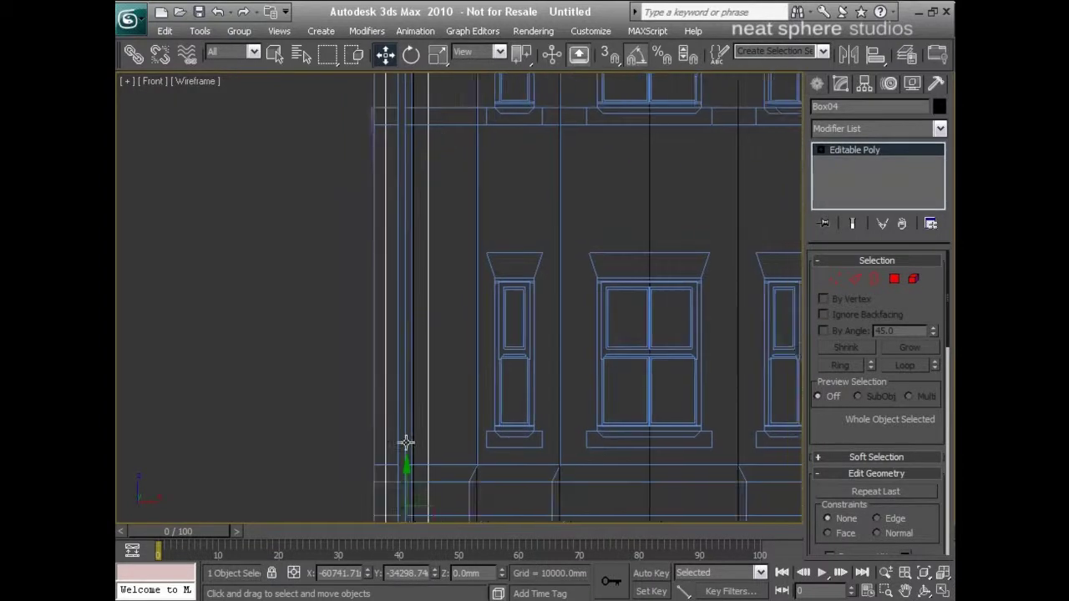
middle_click_drag(405, 441, 392, 298)
left_click_drag(442, 392, 434, 394)
scroll(456, 241, "up", 2)
middle_click_drag(456, 241, 446, 551)
middle_click_drag(349, 236, 353, 387)
middle_click_drag(364, 307, 374, 408)
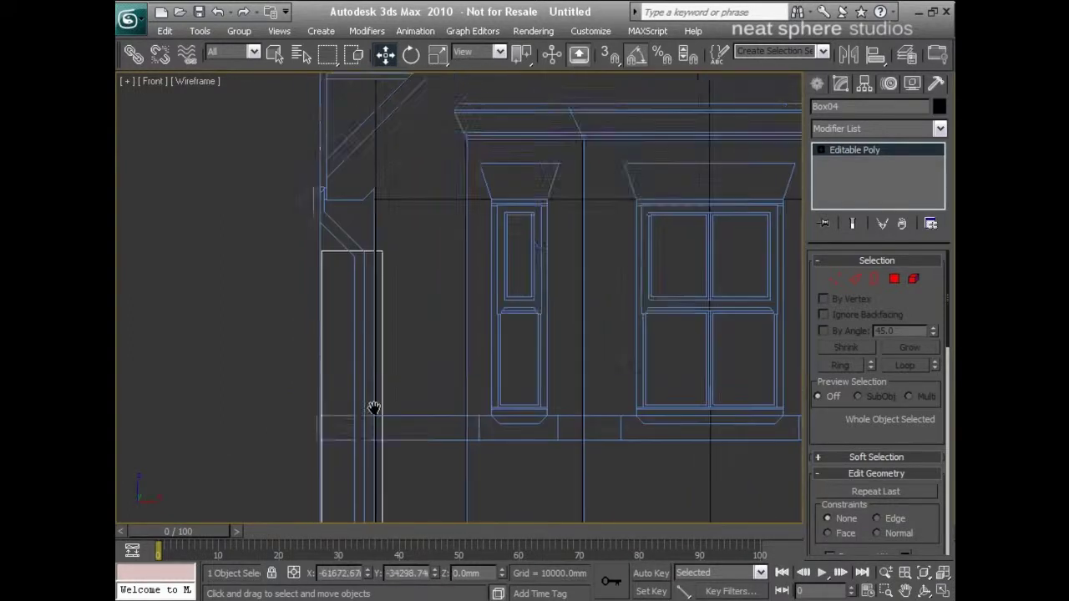
scroll(375, 408, "down", 2)
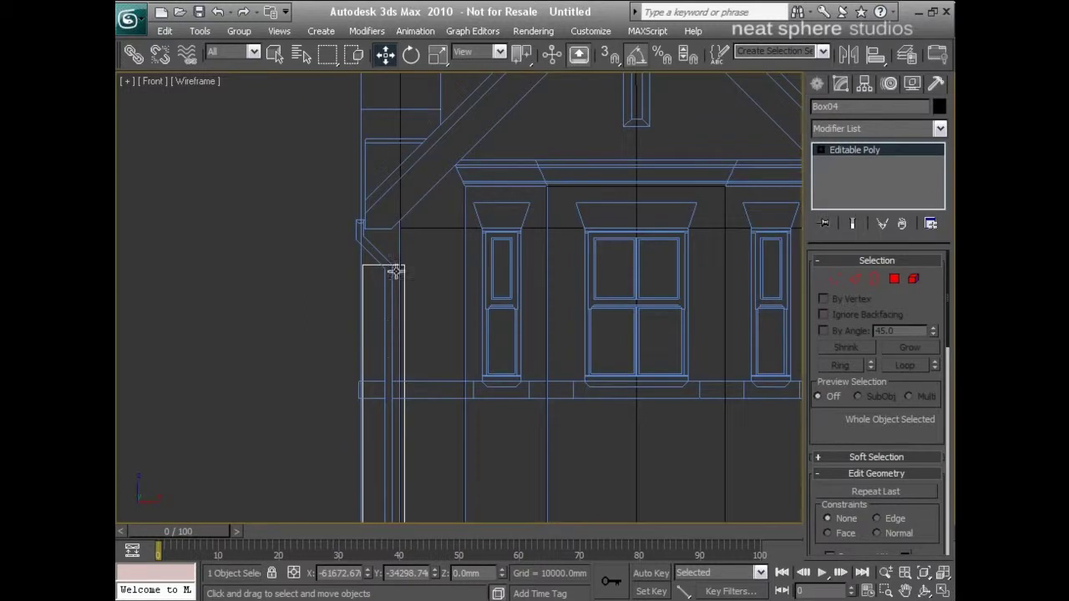
middle_click_drag(396, 271, 395, 289)
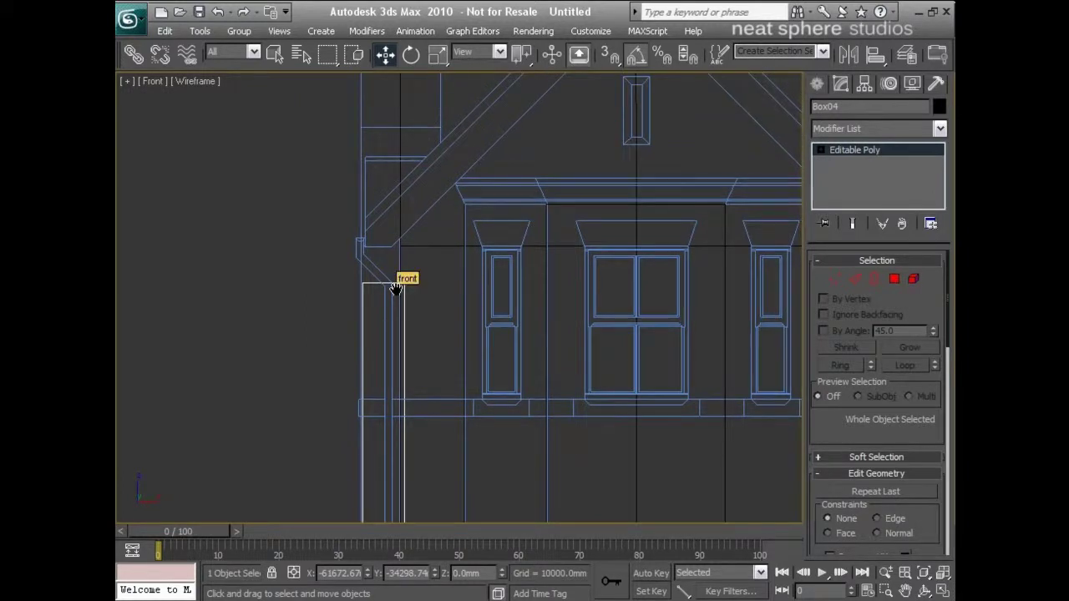
Step: Move the chimney box's inner side vertices along X deeper into the house in the Front view, widening the box past the wall line
left_click(834, 280)
scroll(508, 314, "down", 4)
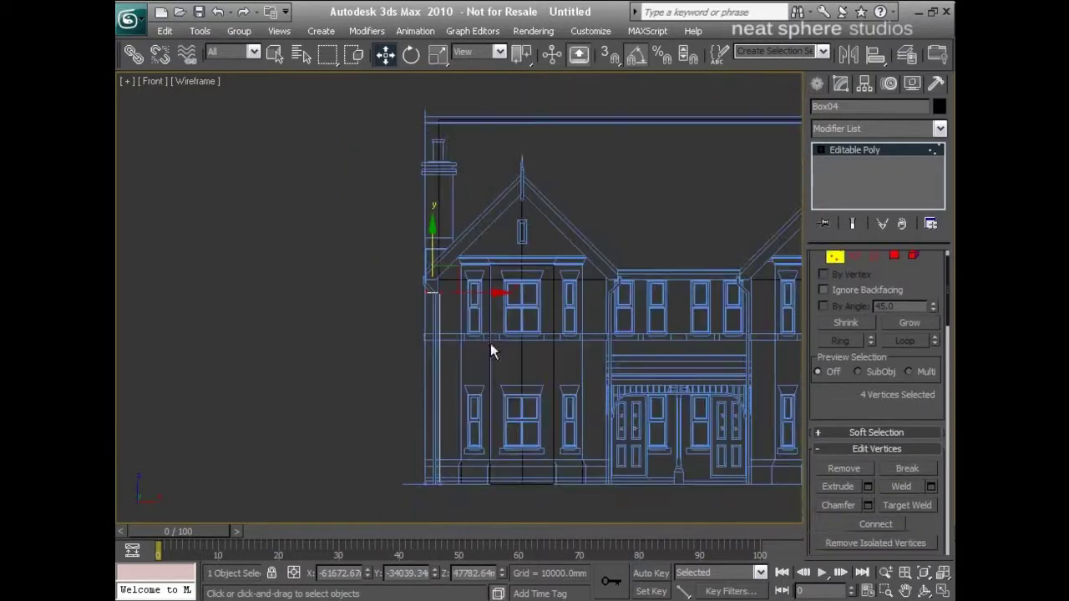
left_click_drag(473, 349, 423, 506)
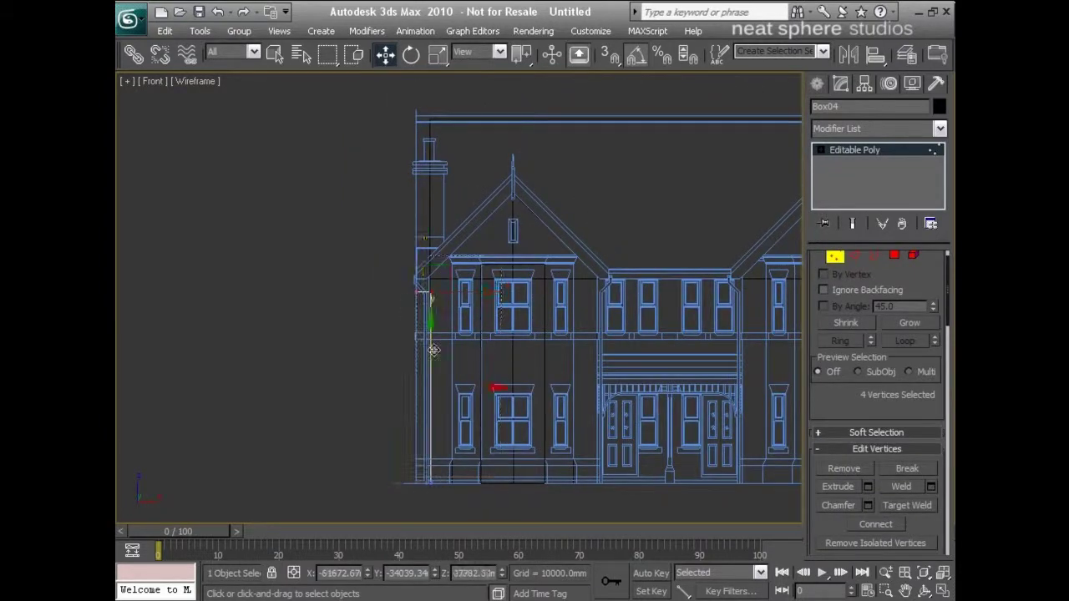
scroll(413, 368, "up", 5)
scroll(355, 334, "up", 4)
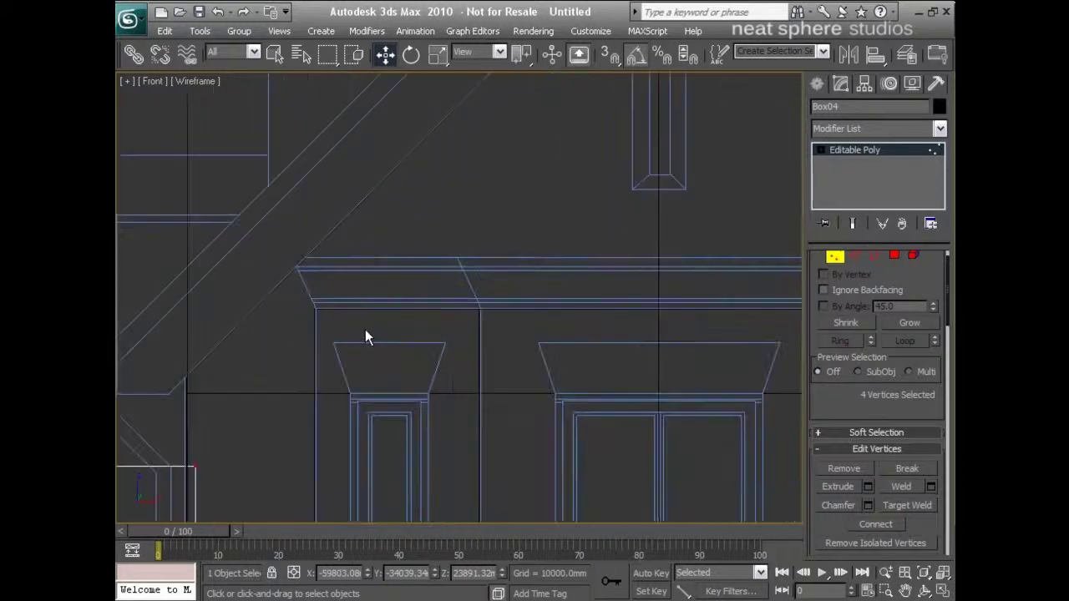
middle_click_drag(365, 329, 406, 315)
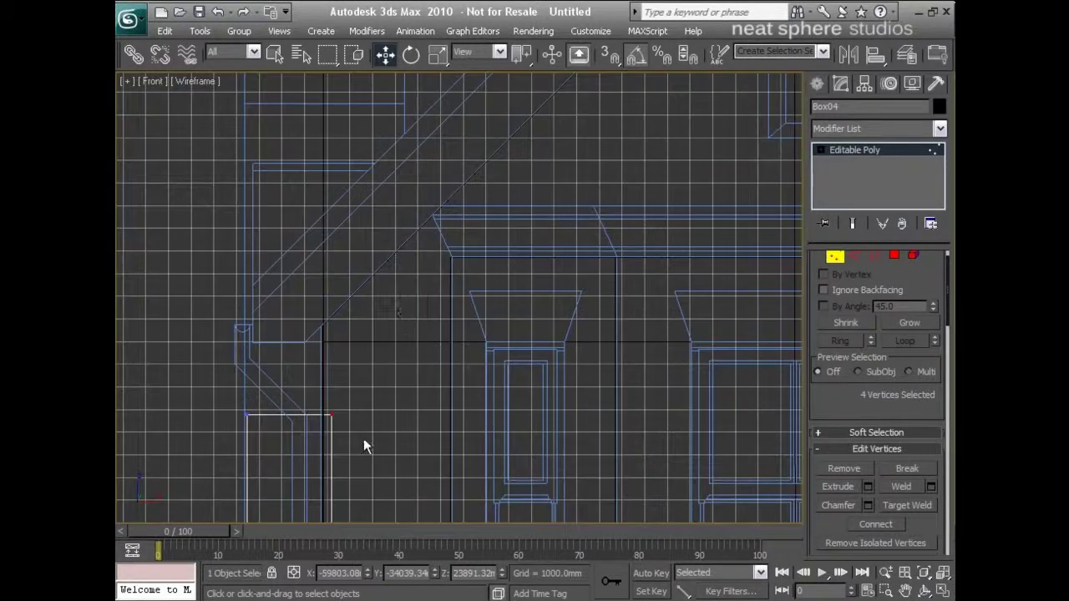
scroll(363, 438, "down", 2)
scroll(390, 459, "down", 4)
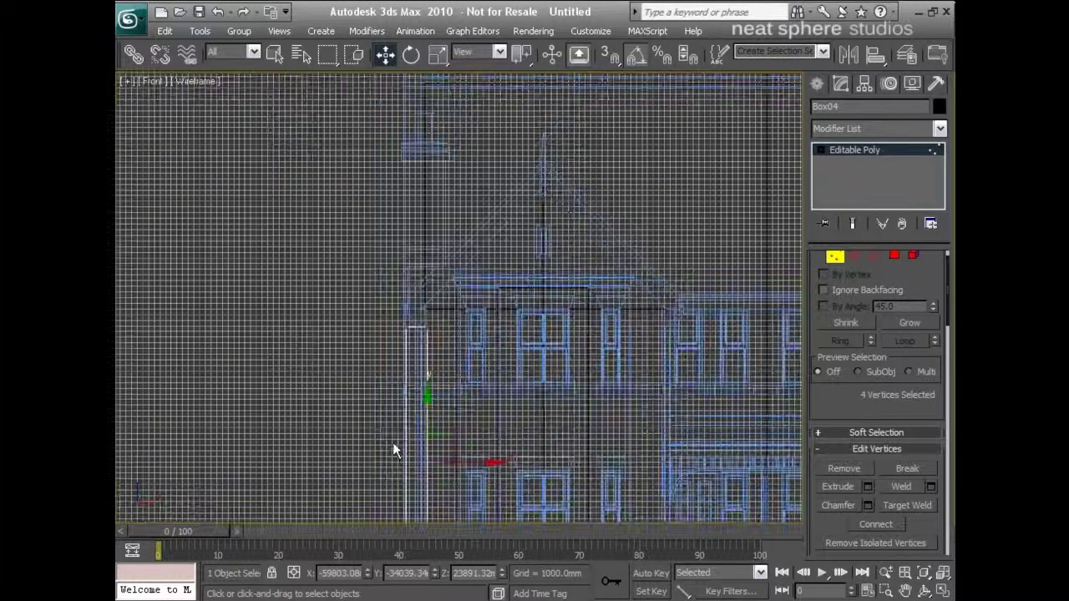
scroll(393, 446, "up", 3)
middle_click_drag(410, 446, 397, 326)
left_click_drag(407, 509, 435, 508)
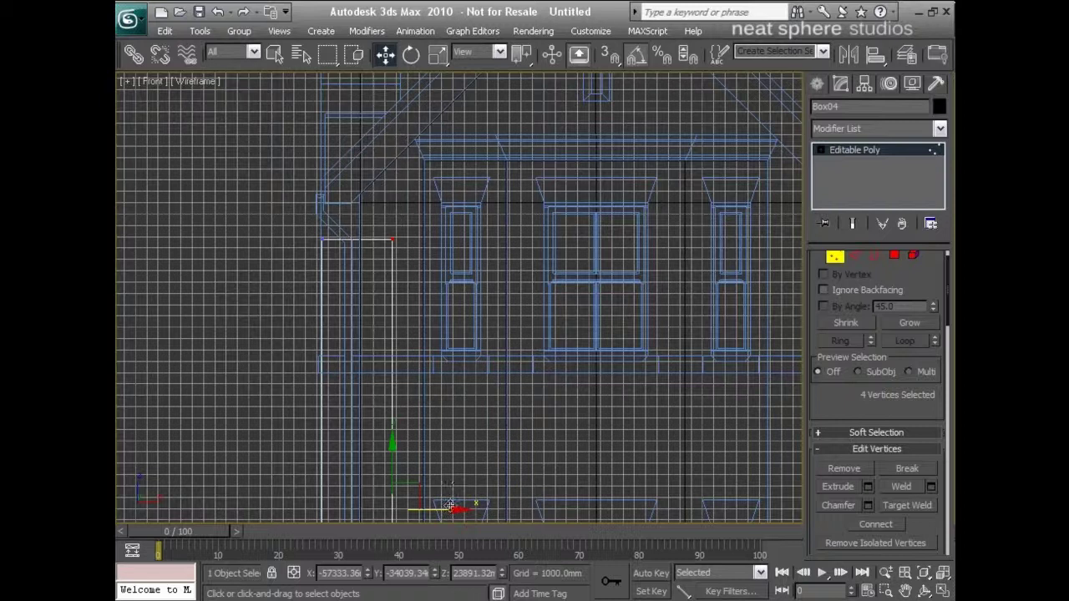
left_click_drag(451, 507, 464, 506)
left_click(472, 332)
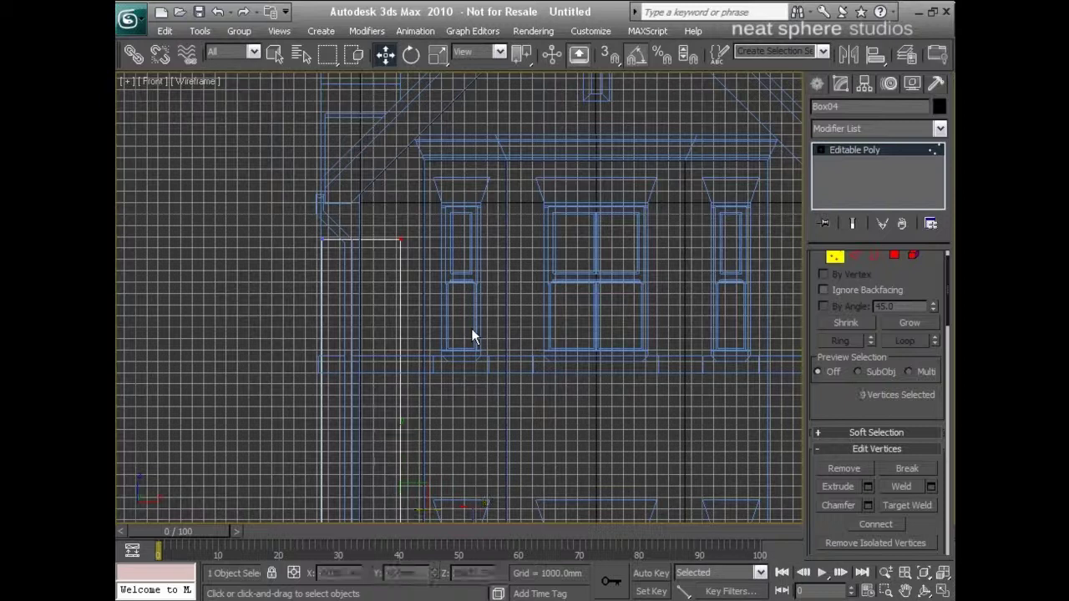
Step: Restore the four-viewport layout, hide the Front view's grid and leave vertex editing
key("alt+w")
right_click(586, 234)
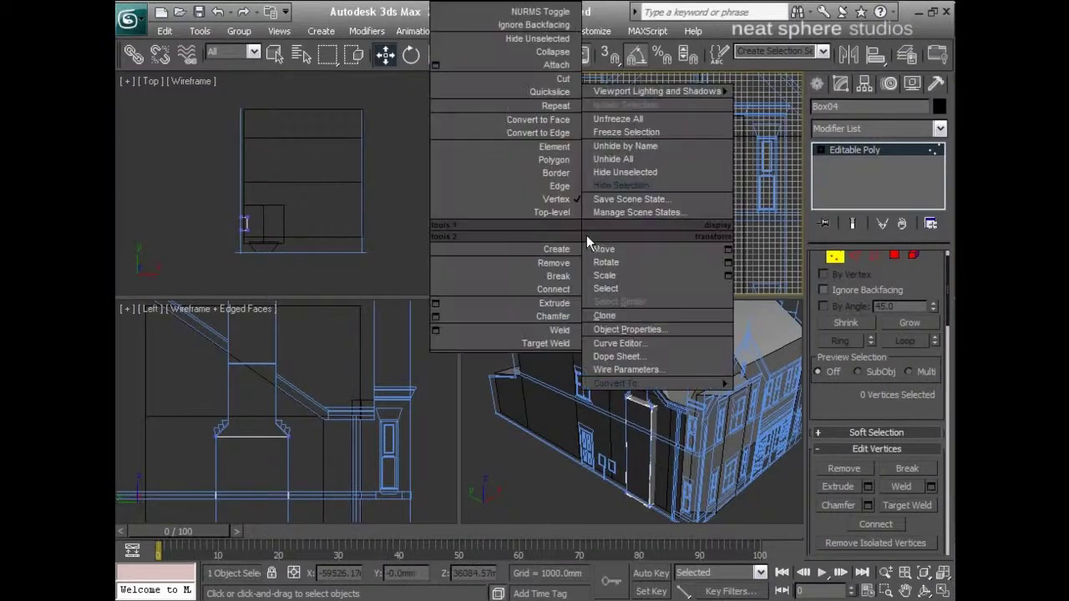
left_click(780, 268)
key("g")
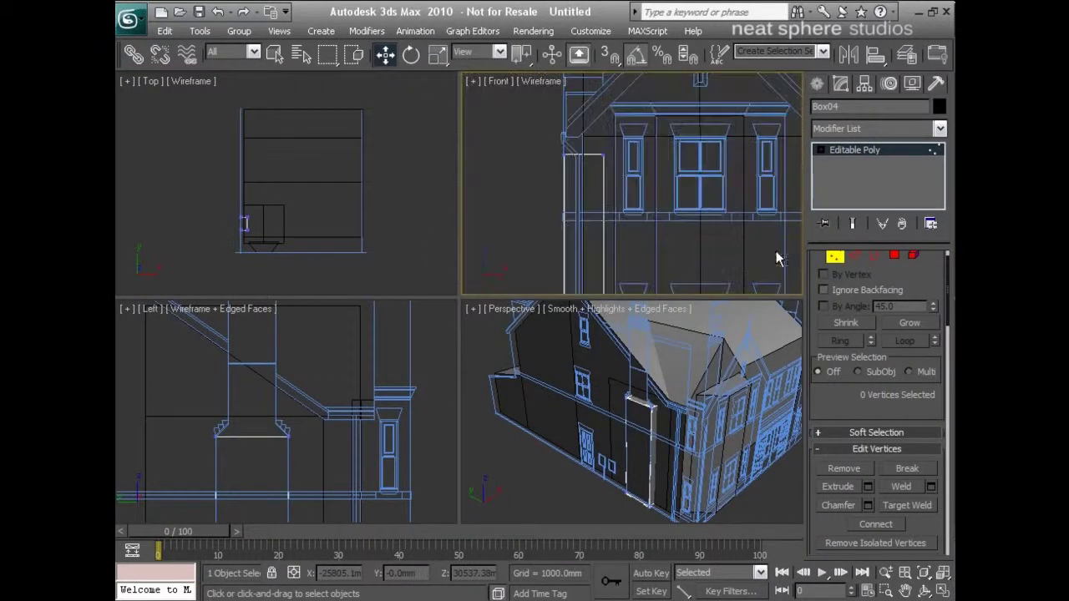
left_click(835, 258)
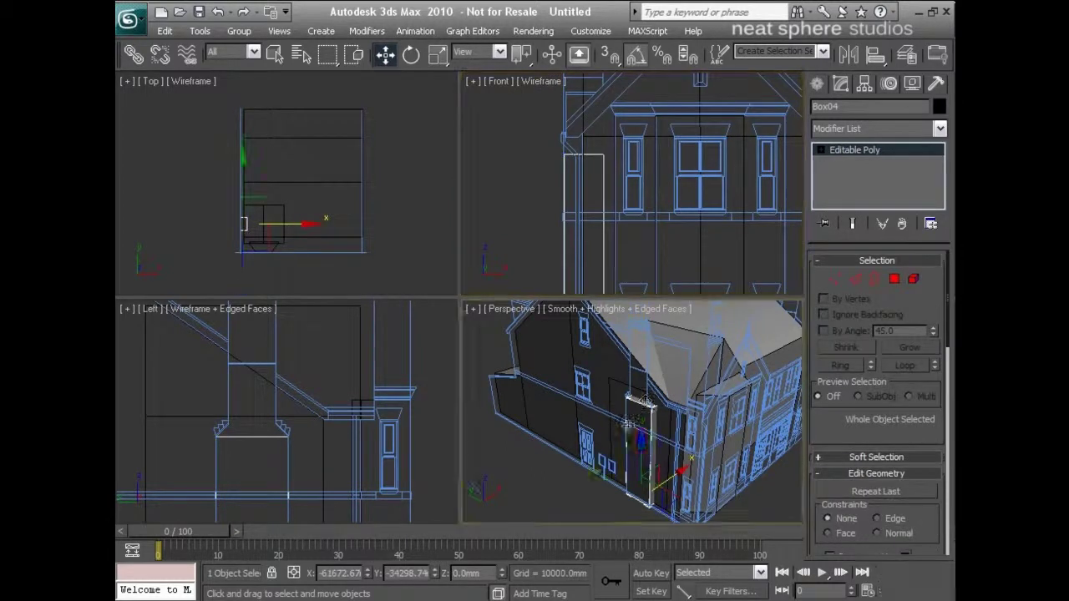
Step: Extrude the chimney box's top polygon upward by about 2089 mm in the Perspective view
middle_click_drag(634, 414, 665, 428, "alt")
key("alt+z")
left_click_drag(665, 427, 681, 406)
middle_click_drag(680, 407, 716, 370, "alt")
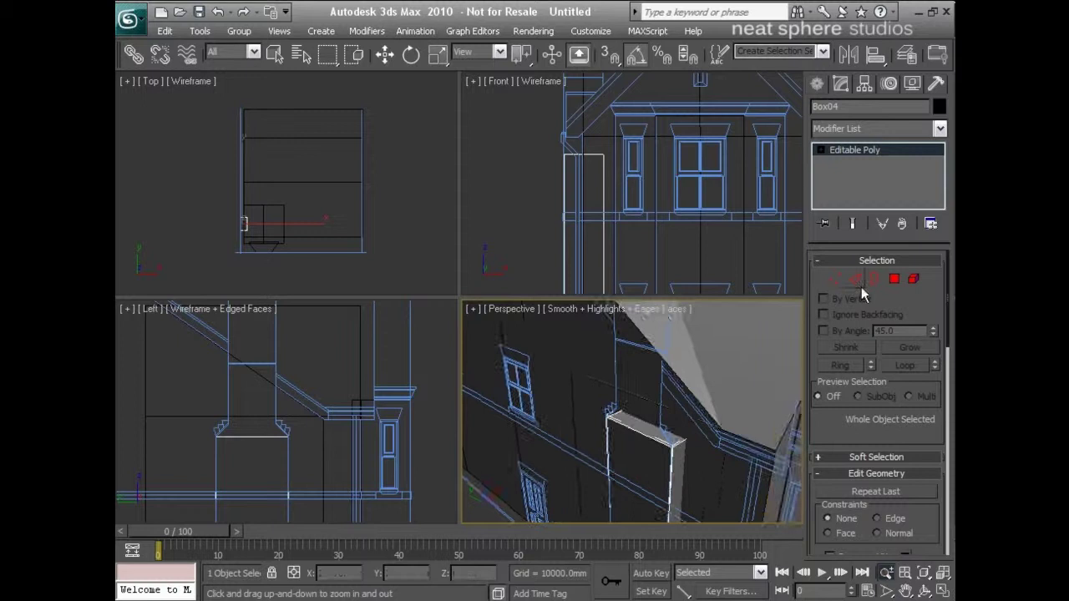
left_click(895, 281)
left_click(641, 425)
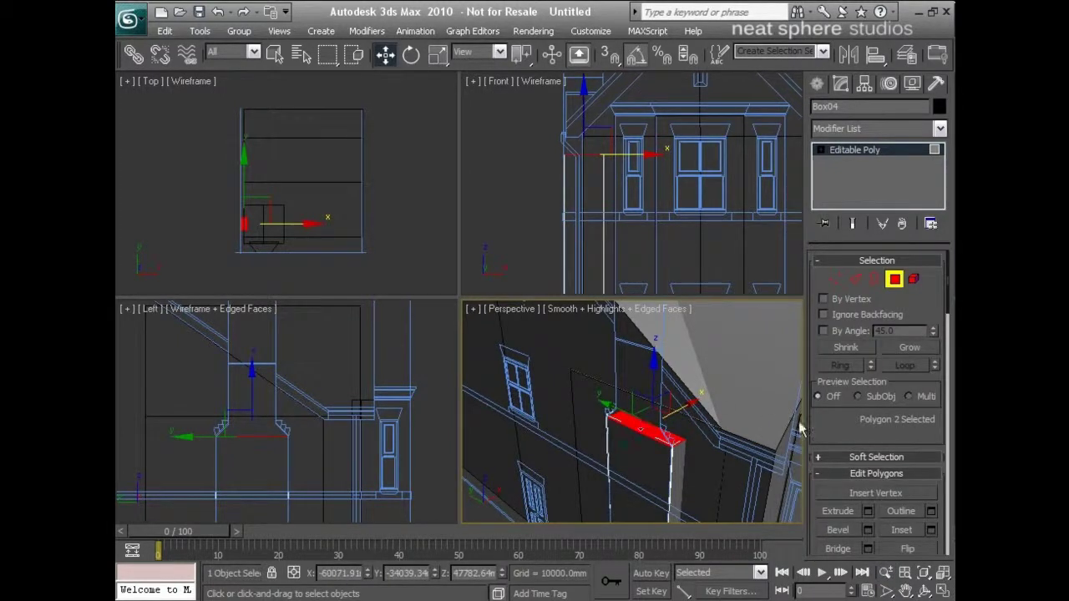
left_click(836, 511)
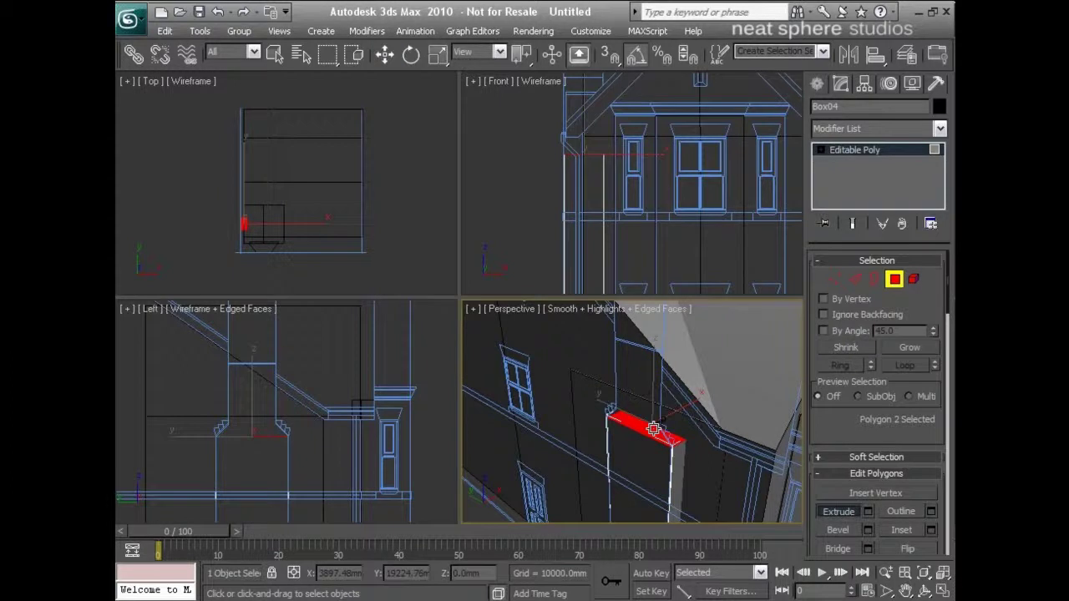
left_click_drag(652, 422, 684, 6)
Step: Raise the extruded top polygon to the top of the stepped shoulders in the Left view and scale it narrower to the upper stack's width
scroll(272, 441, "up", 5)
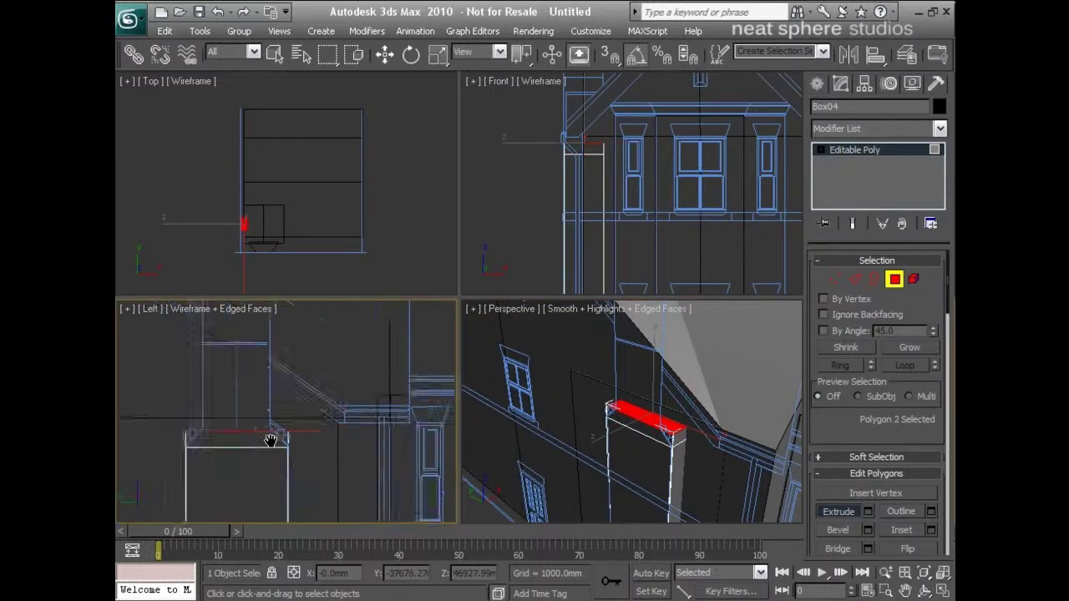
middle_click_drag(262, 443, 341, 430)
key("w")
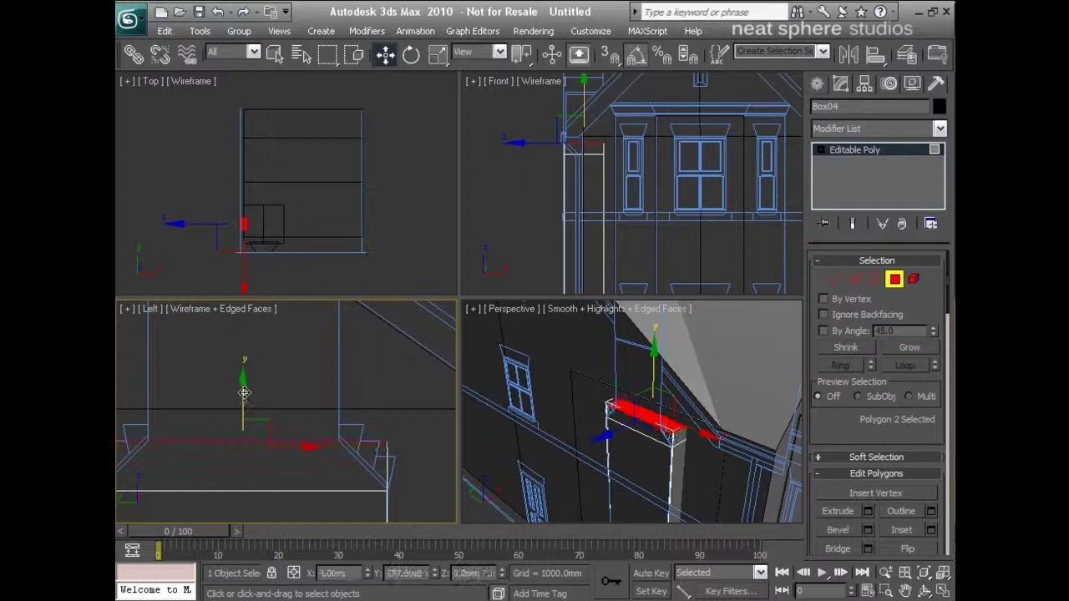
middle_click_drag(244, 396, 298, 406)
key("r")
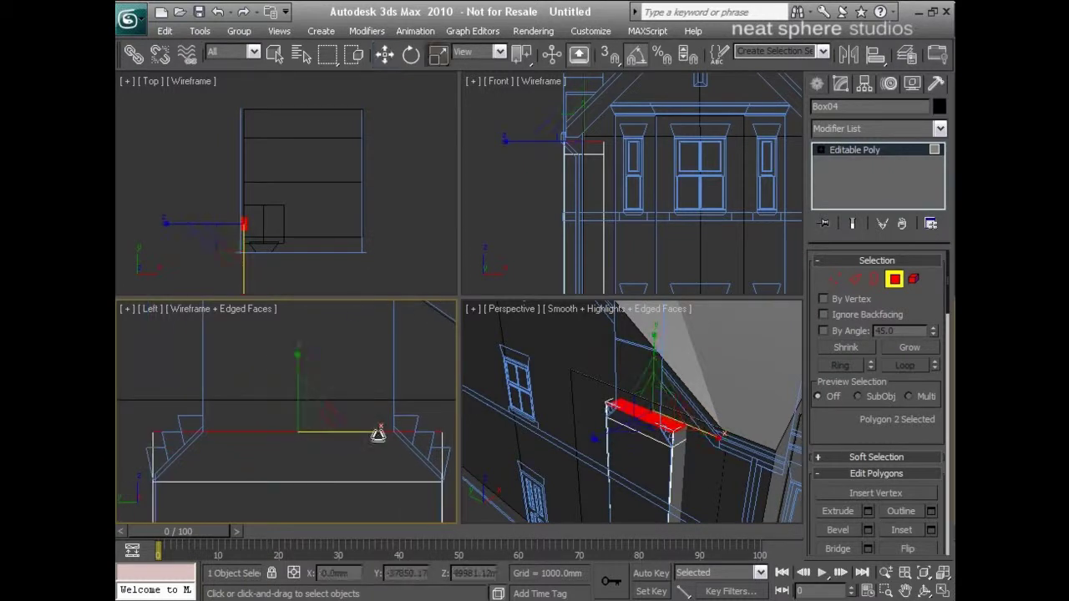
left_click_drag(379, 434, 344, 438)
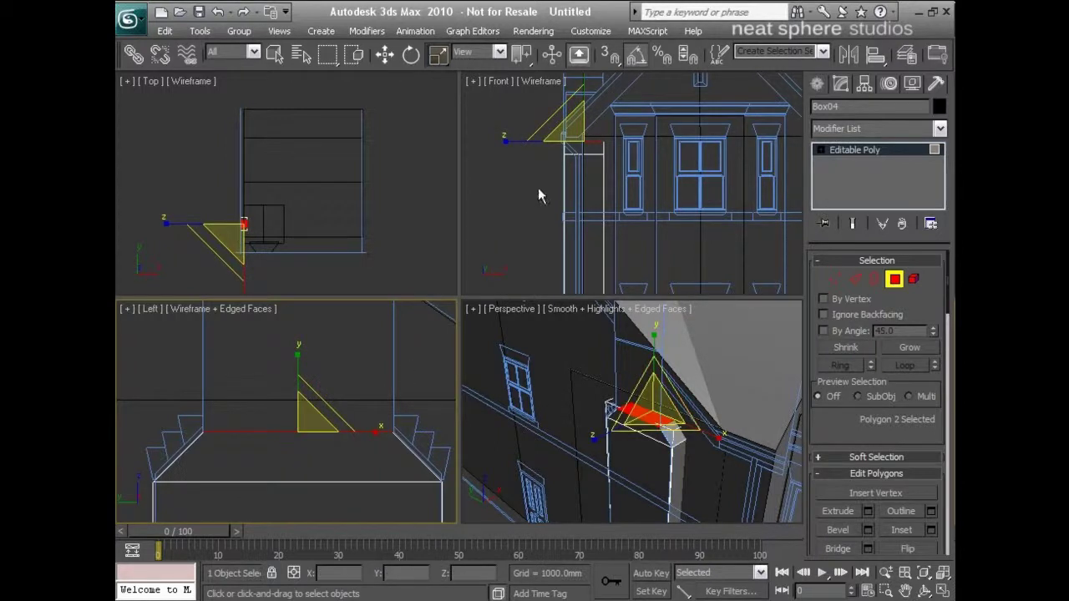
Step: Extrude the narrowed top polygon again as a group with a height of 2089.08 mm
mouse_move(538, 187)
middle_mouse_down()
mouse_move(561, 155)
mouse_move(547, 191)
middle_mouse_up()
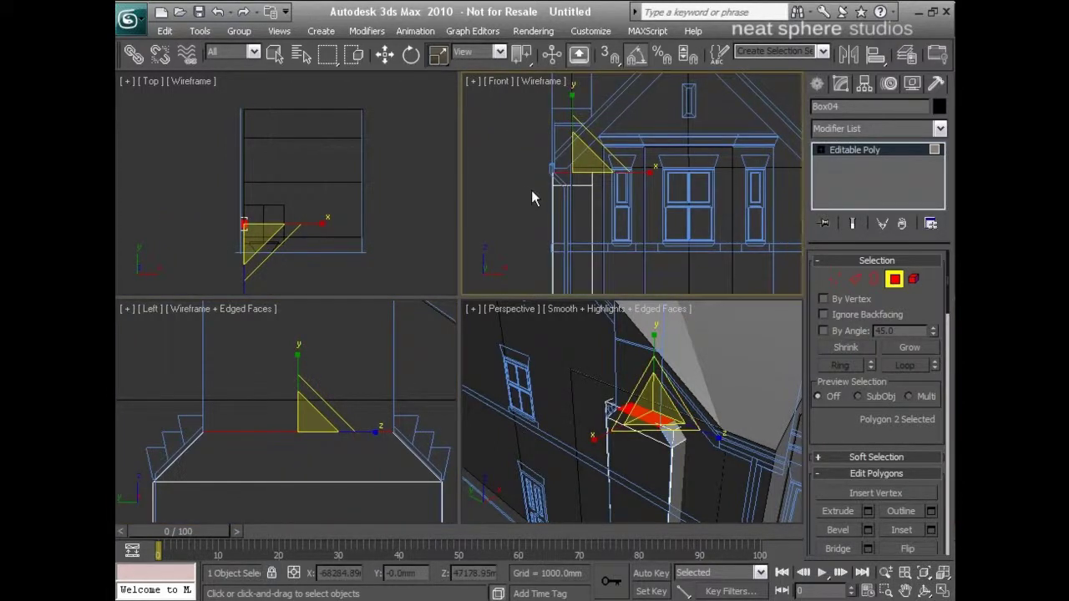
middle_click_drag(726, 359, 656, 439)
scroll(656, 439, "down", 5)
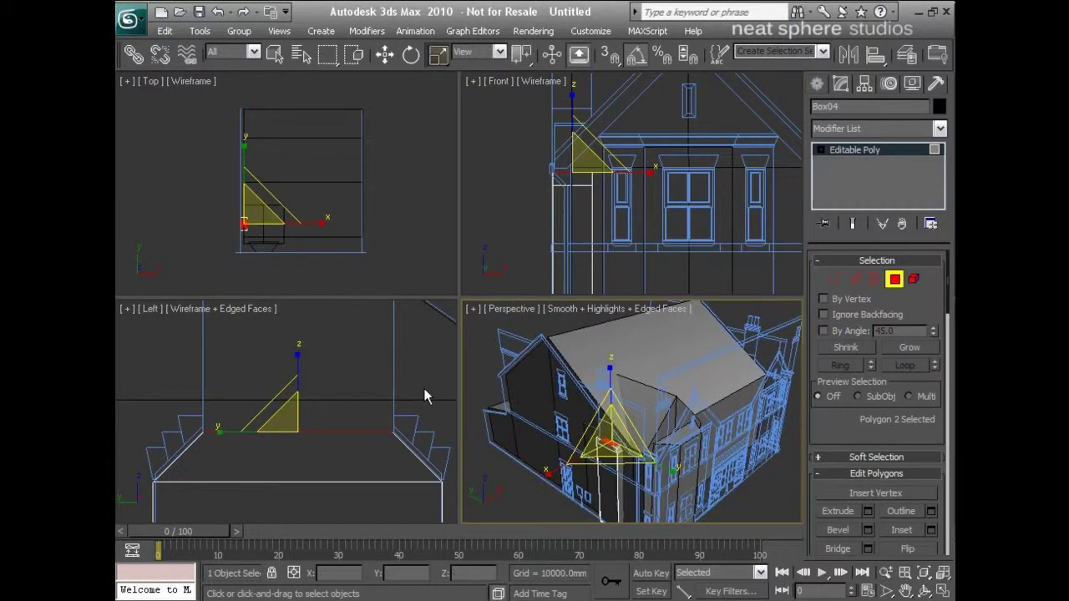
middle_click_drag(392, 372, 396, 479)
scroll(395, 480, "down", 2)
scroll(381, 402, "up", 1)
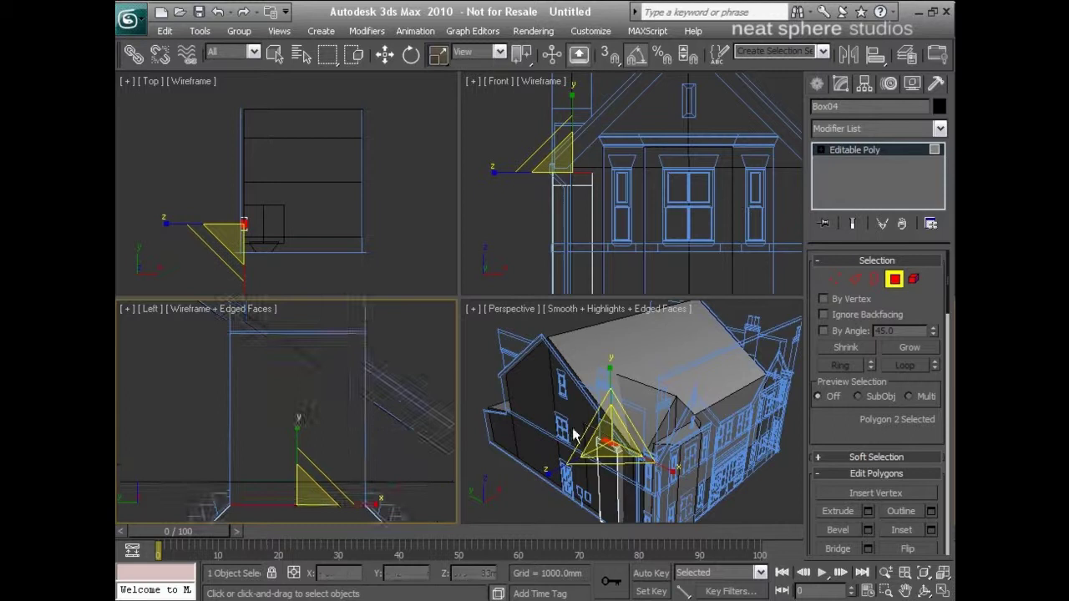
left_click(868, 511)
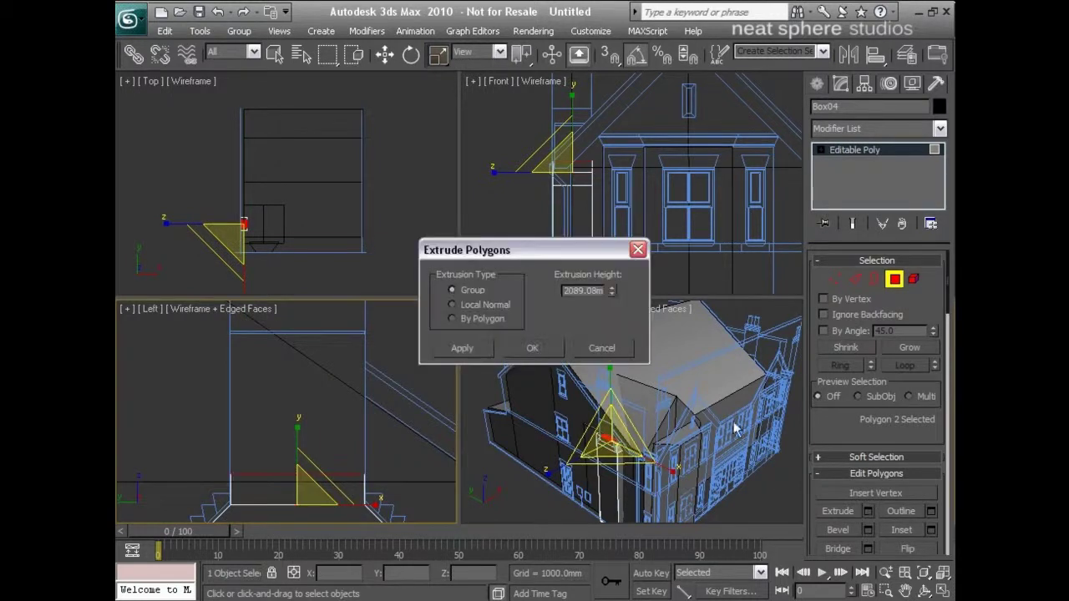
left_click(547, 350)
Step: Move the top polygon up the stack in the Left view to the underside of the chimney cap, at about Z 77401 mm
key("w")
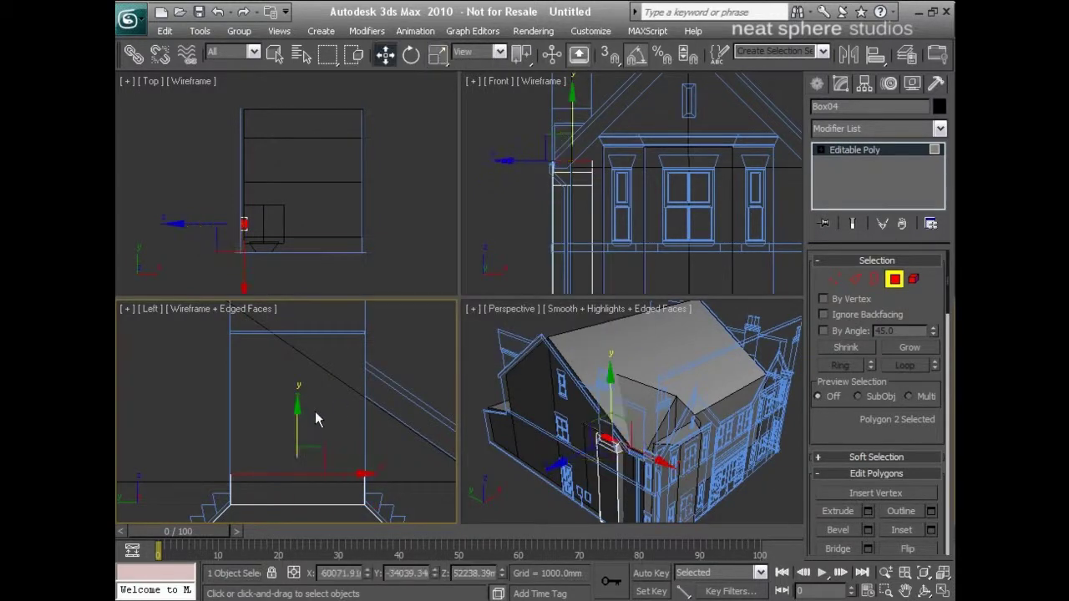
left_click_drag(297, 418, 334, 341)
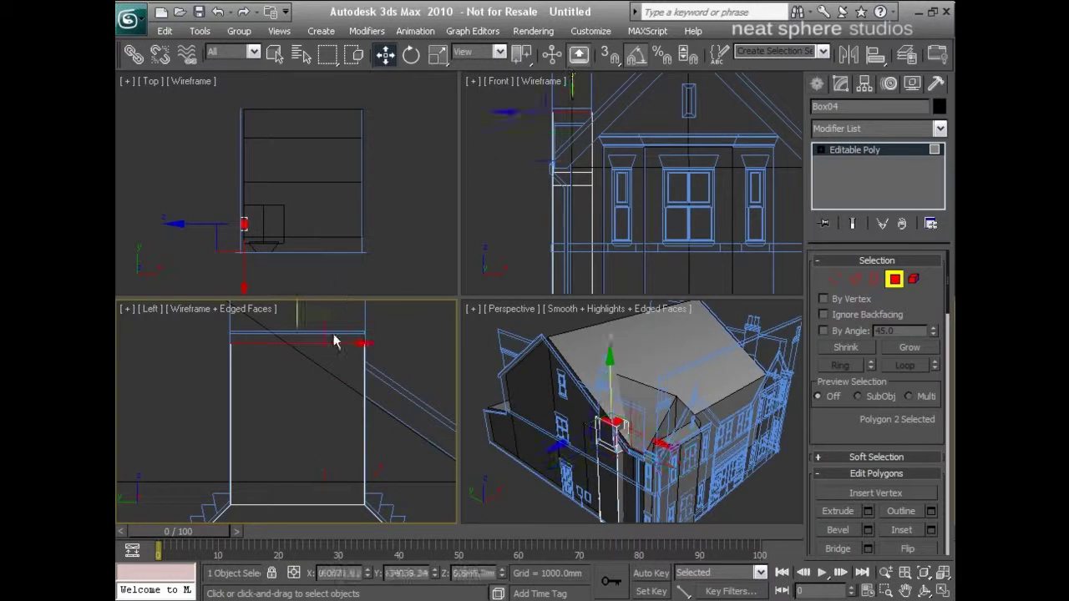
middle_click_drag(334, 336, 339, 462)
scroll(340, 466, "down", 3)
middle_click_drag(342, 398, 345, 428)
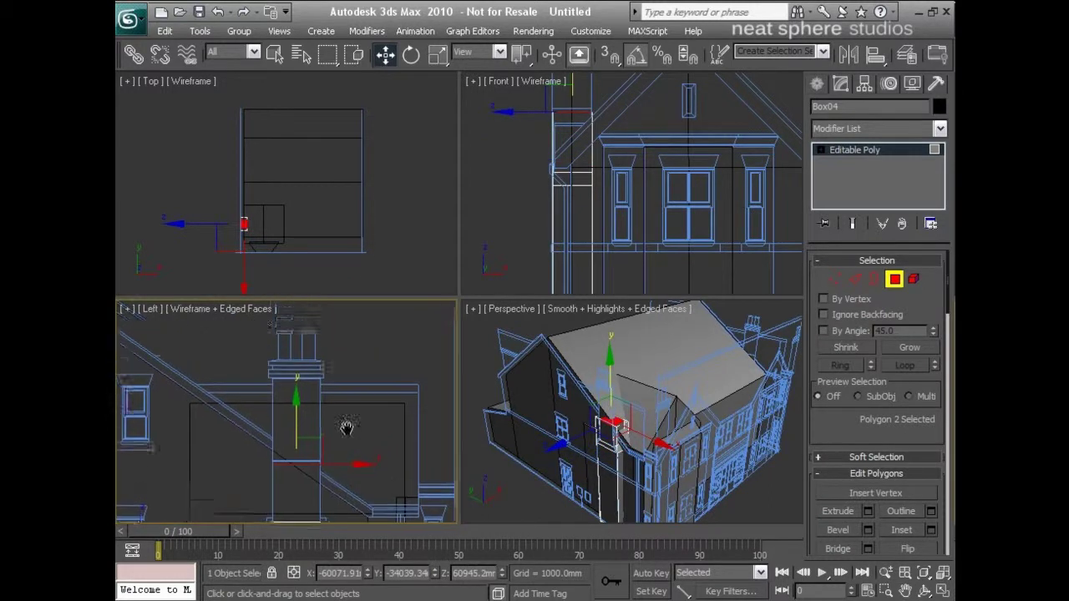
scroll(343, 433, "up", 2)
left_click_drag(304, 457, 339, 291)
middle_click_drag(332, 337, 286, 404)
scroll(332, 389, "up", 4)
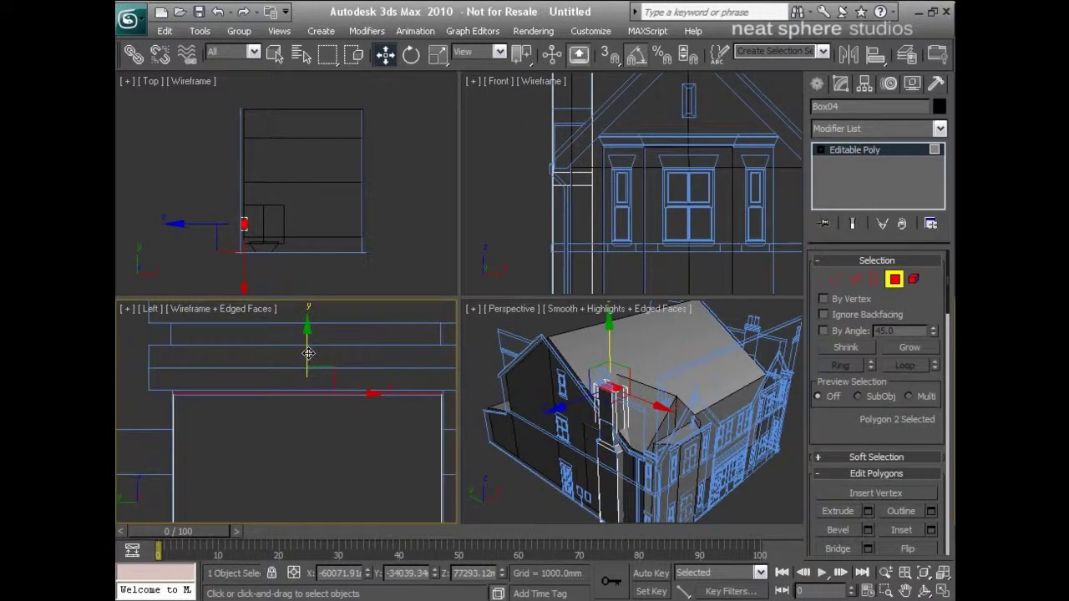
left_click_drag(308, 352, 307, 349)
Step: Extrude the top polygon by 2089.08 mm and lower it to the top edge of the cap's lower bands, at about Z 78910 mm
right_click(469, 408)
scroll(601, 399, "up", 4)
scroll(603, 400, "up", 1)
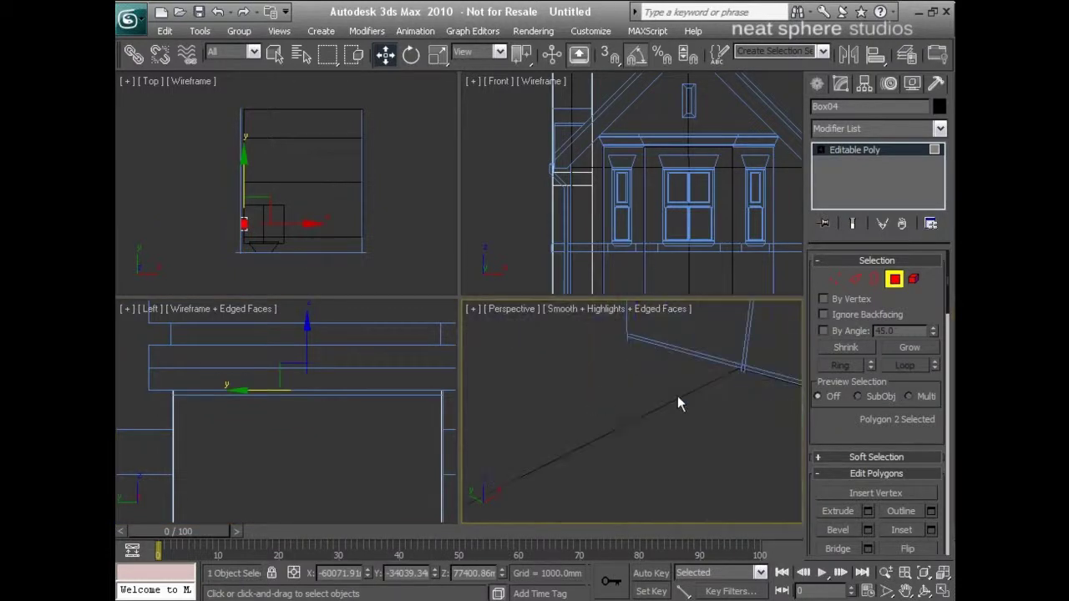
scroll(680, 401, "down", 3)
middle_click_drag(687, 382, 748, 462)
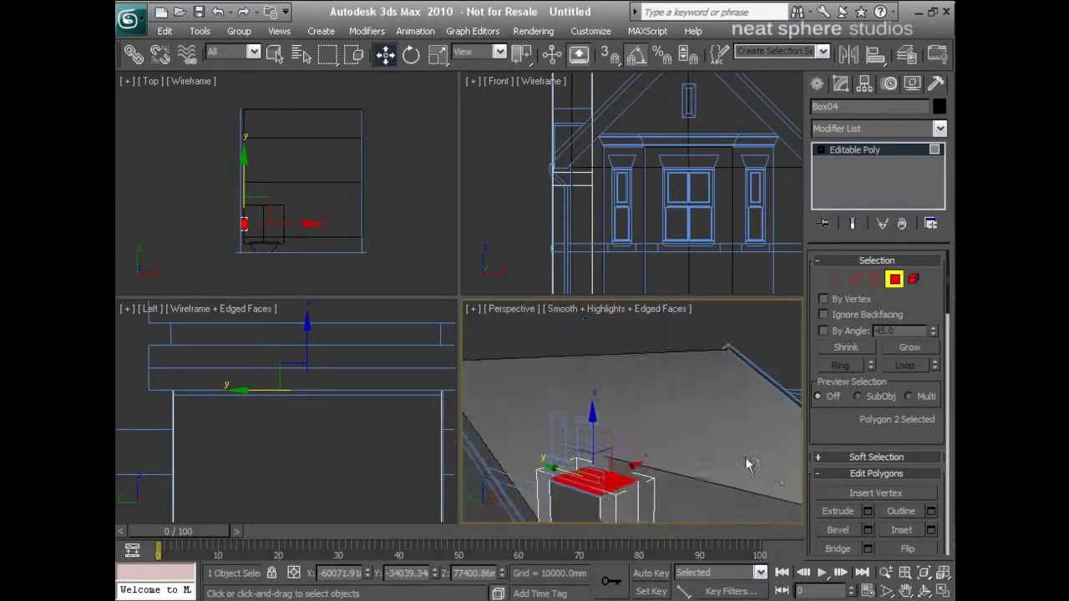
left_click(868, 511)
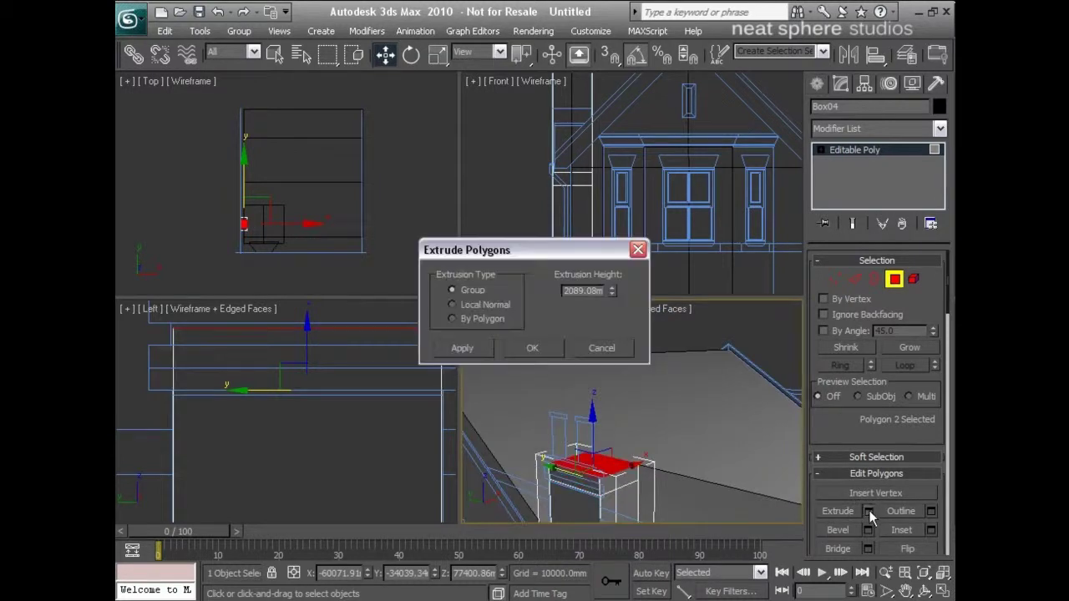
left_click(544, 352)
middle_click_drag(377, 358, 379, 385)
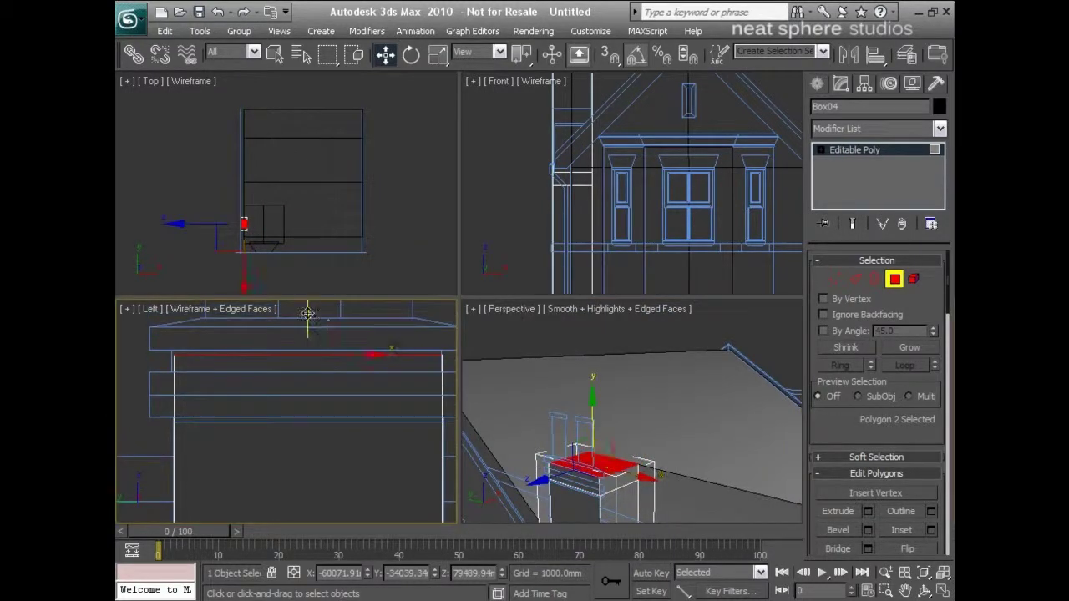
left_click_drag(307, 313, 318, 336)
Step: Extrude the top polygon by 689.4 mm and again by 806.59 mm for the cap's upper bands, and maximise the Left view
left_click(867, 511)
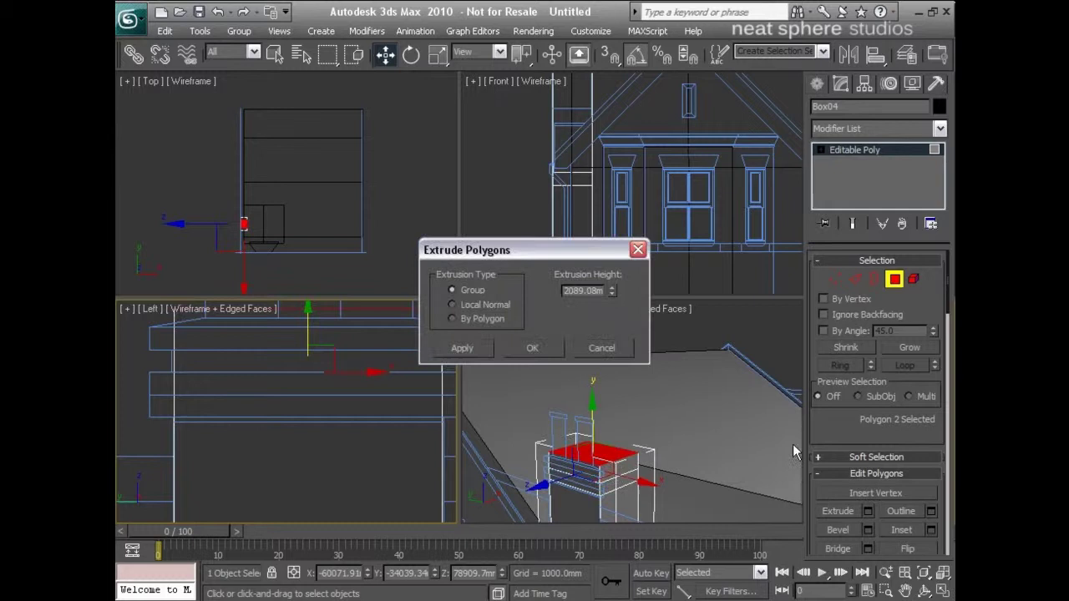
left_click_drag(610, 292, 611, 347)
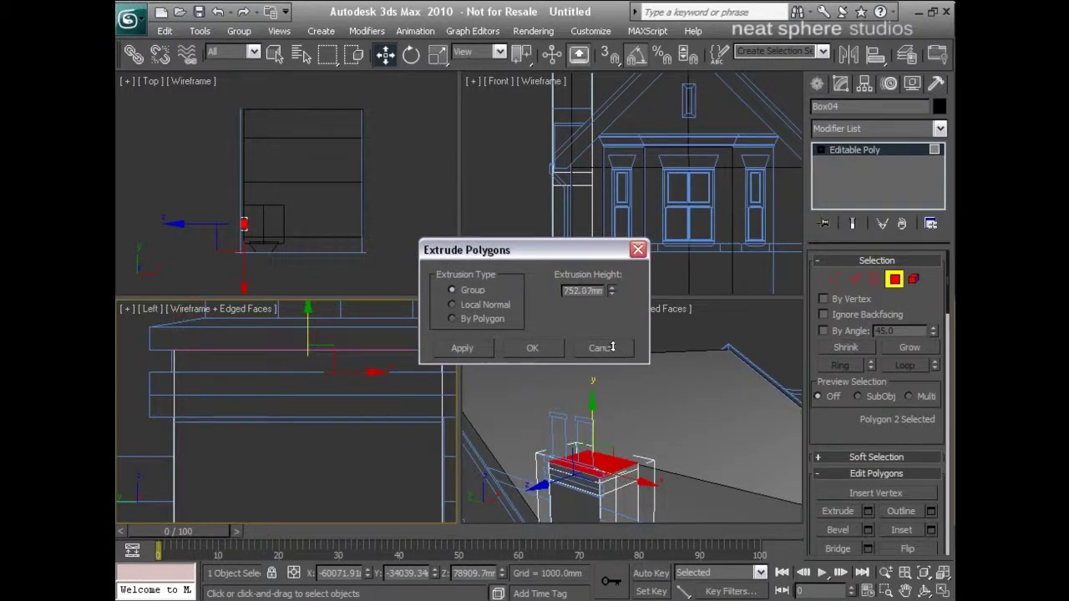
left_click_drag(615, 348, 619, 357)
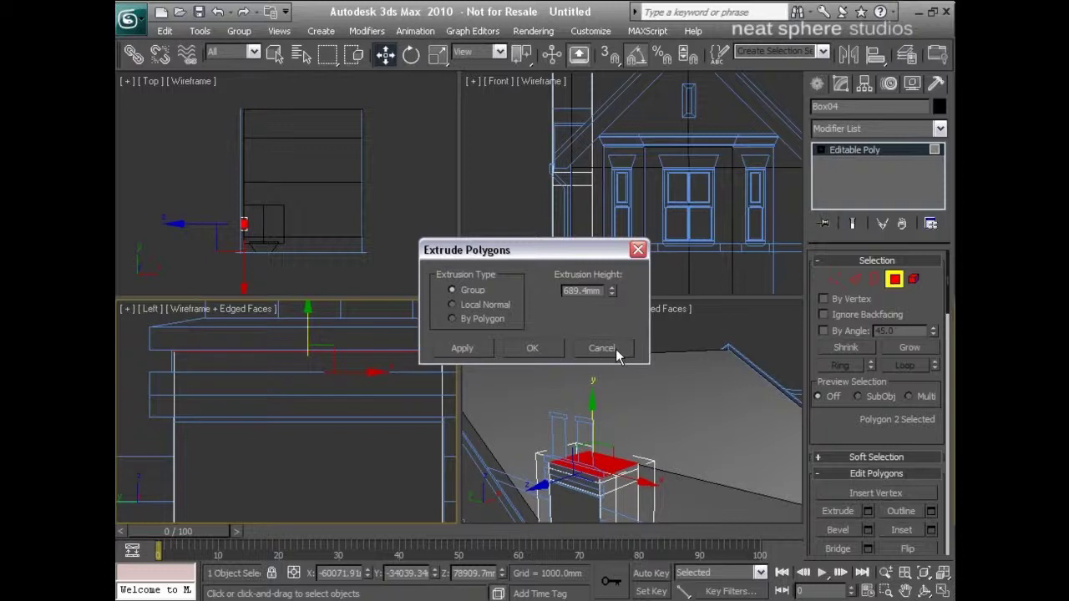
left_click(481, 354)
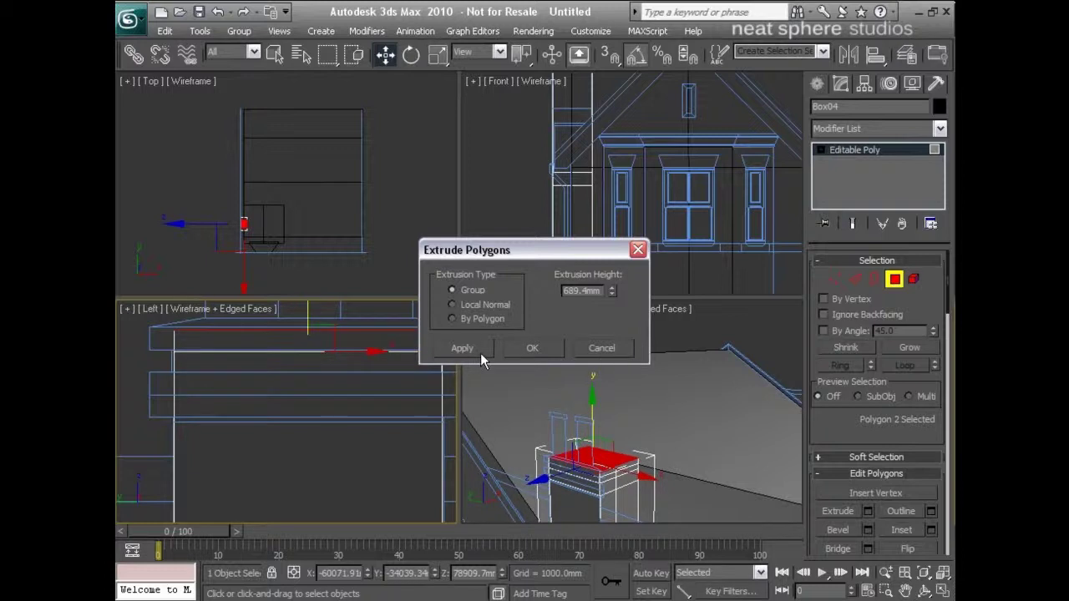
left_click(610, 292)
left_click_drag(611, 292, 607, 284)
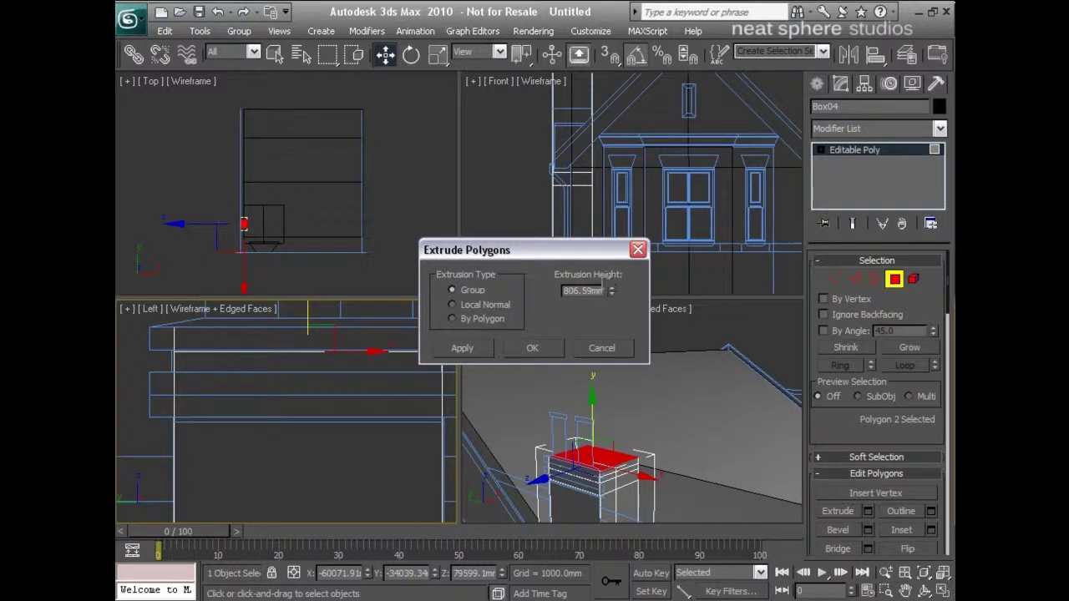
left_click(557, 354)
key("alt+w")
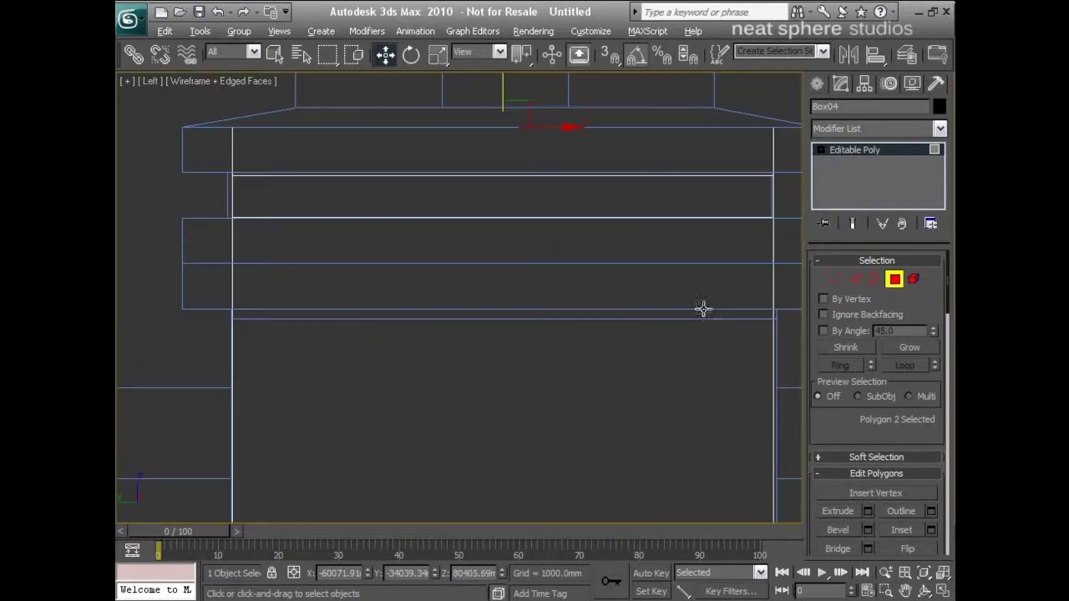
Step: Raise the four vertices of the cap's recessed band in the Left view to the drawn underside of the upper band, at about Z 79692 mm
middle_click_drag(704, 310, 644, 330)
left_click(835, 279)
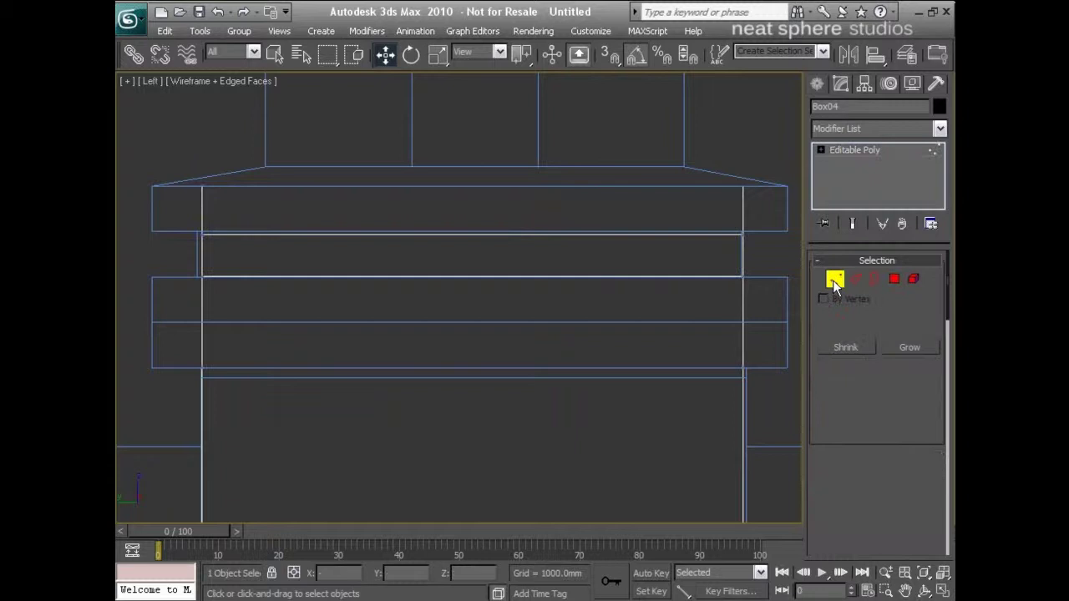
left_click_drag(778, 219, 182, 249)
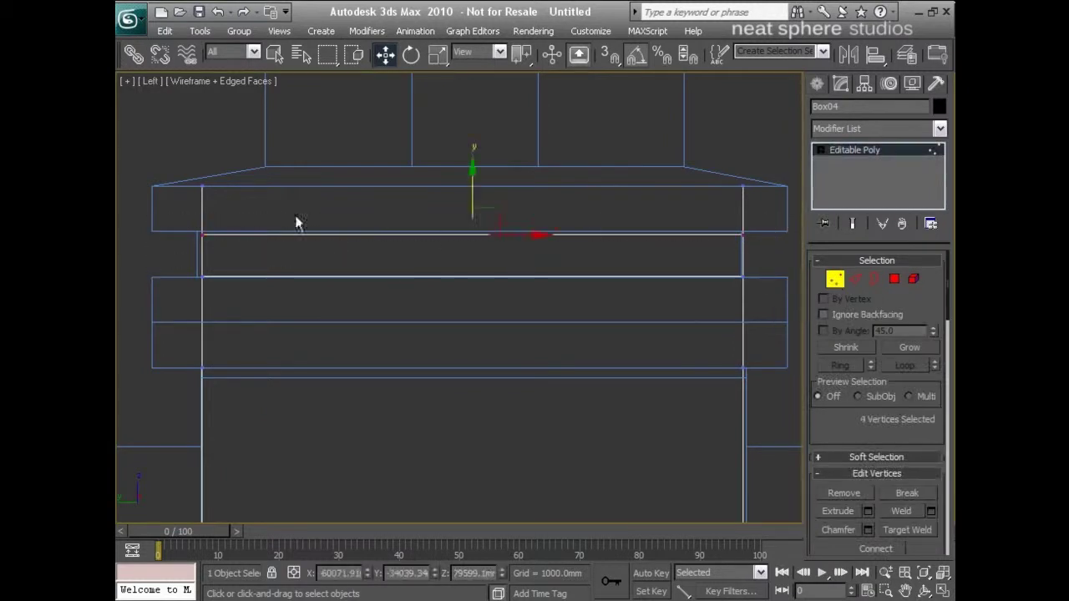
left_click_drag(471, 181, 464, 171)
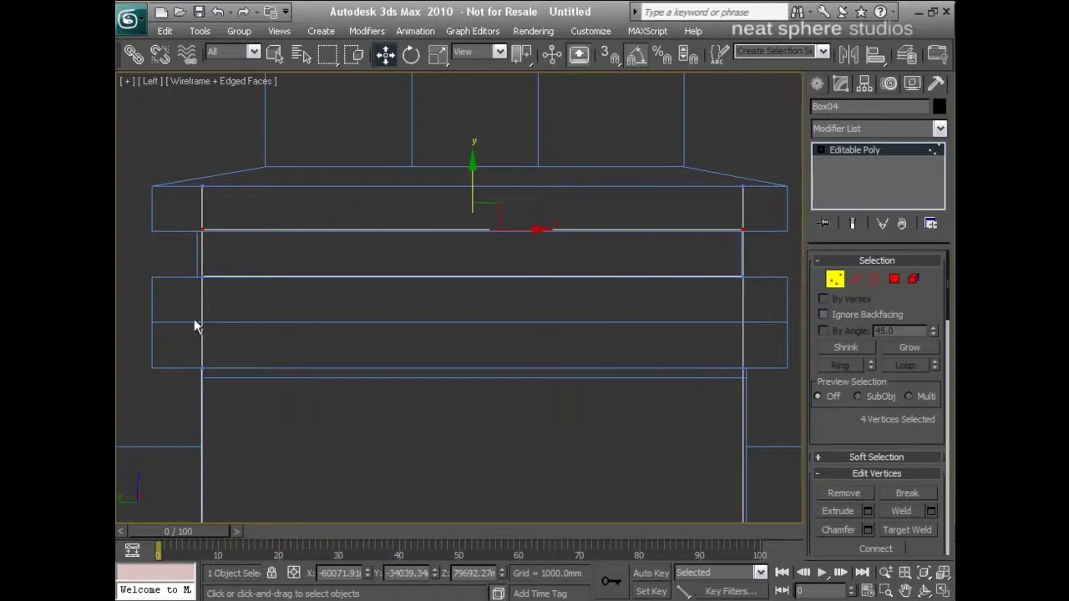
Step: Extrude the four side polygons of the cap's lower bands outward by local normal with a height of 1193.76 mm
scroll(368, 384, "down", 3)
left_click(894, 282)
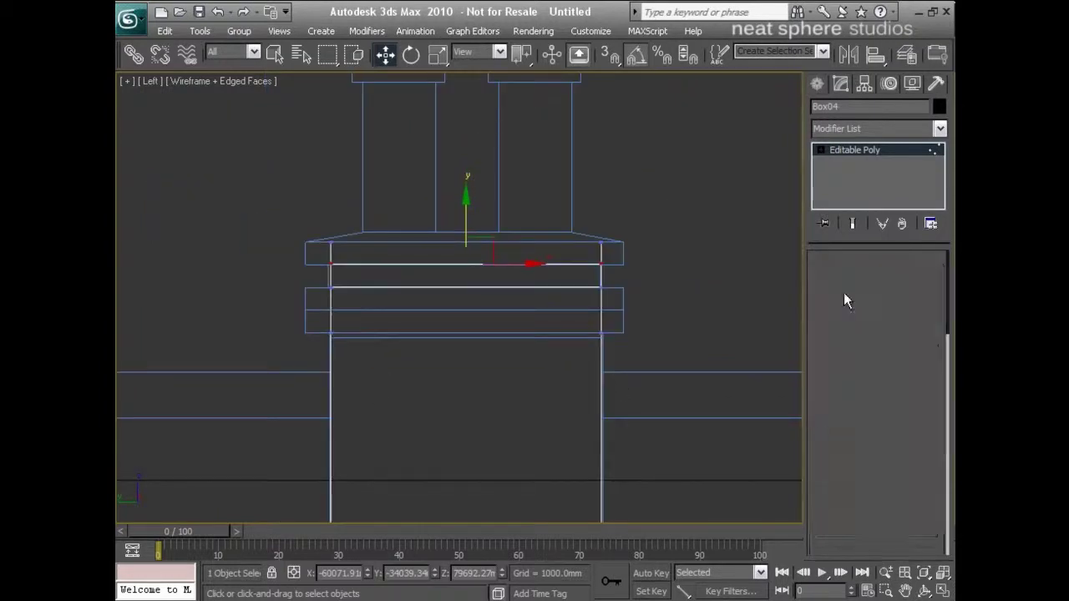
middle_click_drag(744, 333, 716, 340)
left_click_drag(598, 303, 270, 337)
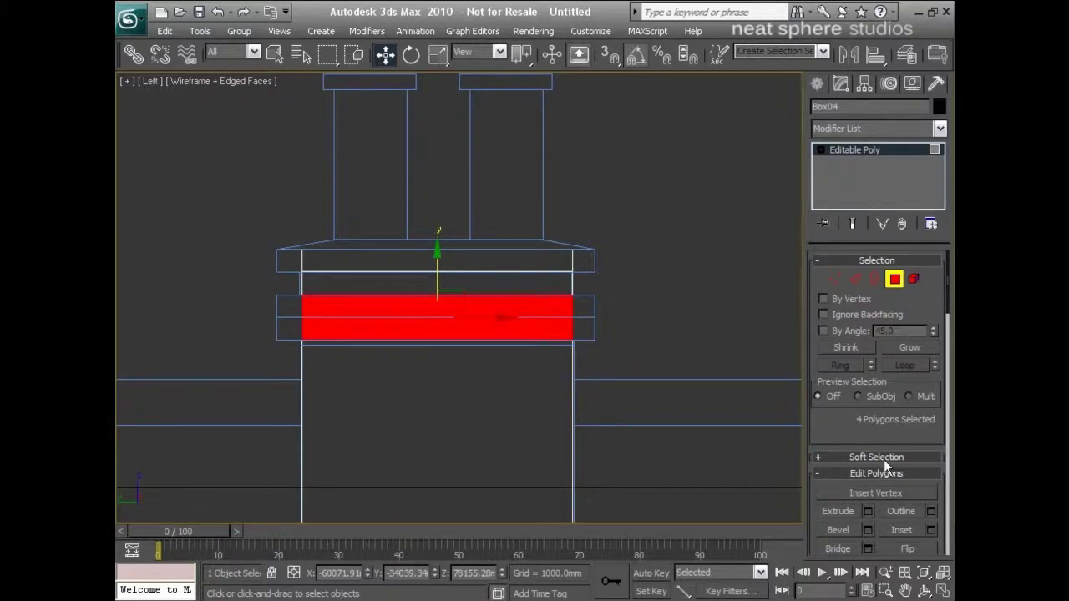
left_click(867, 510)
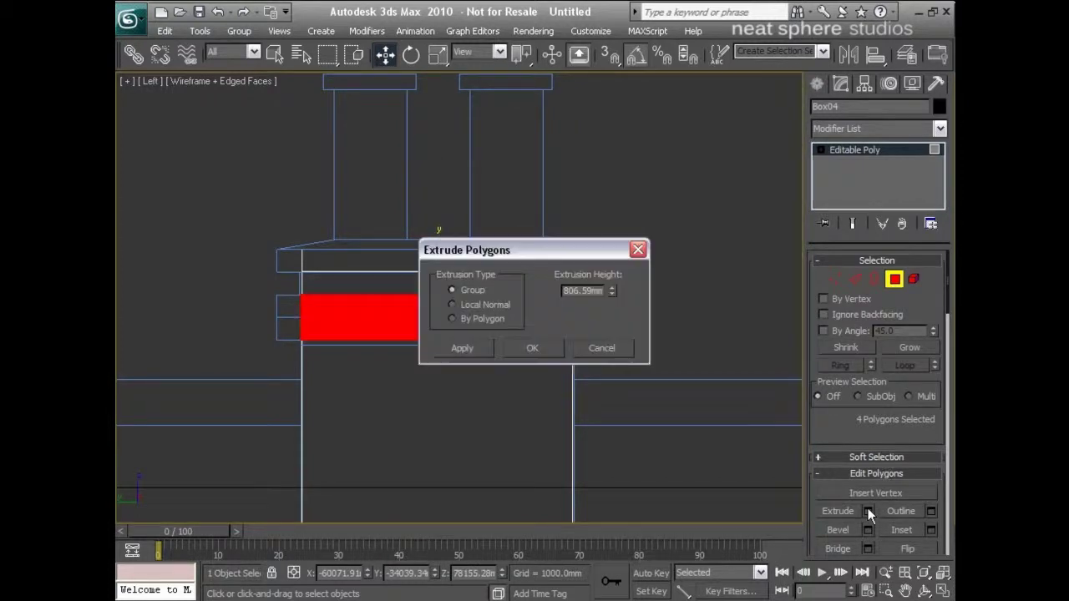
left_click(473, 305)
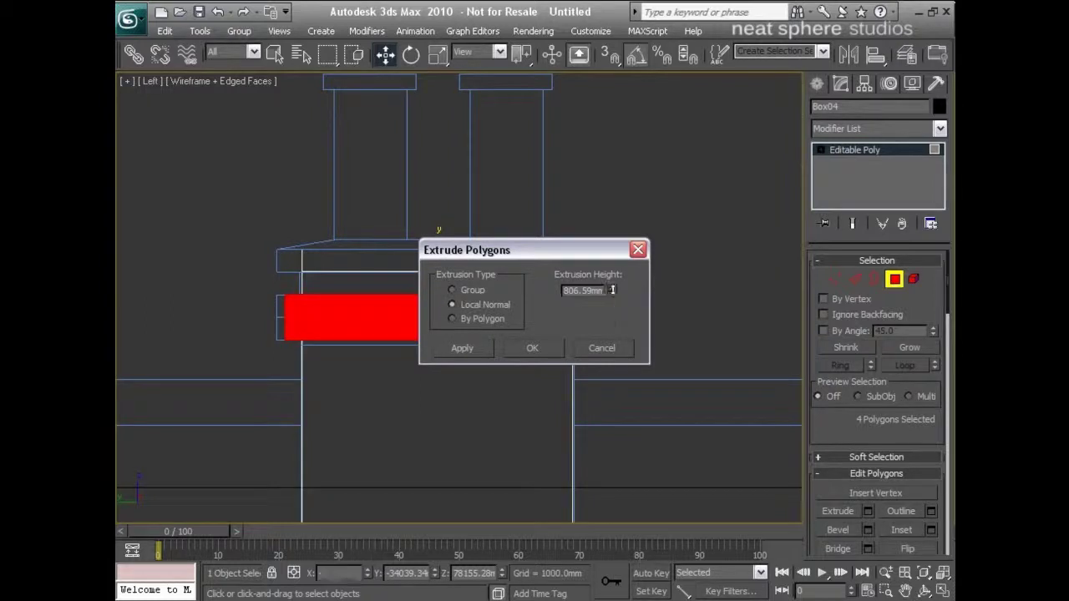
left_click_drag(612, 290, 610, 263)
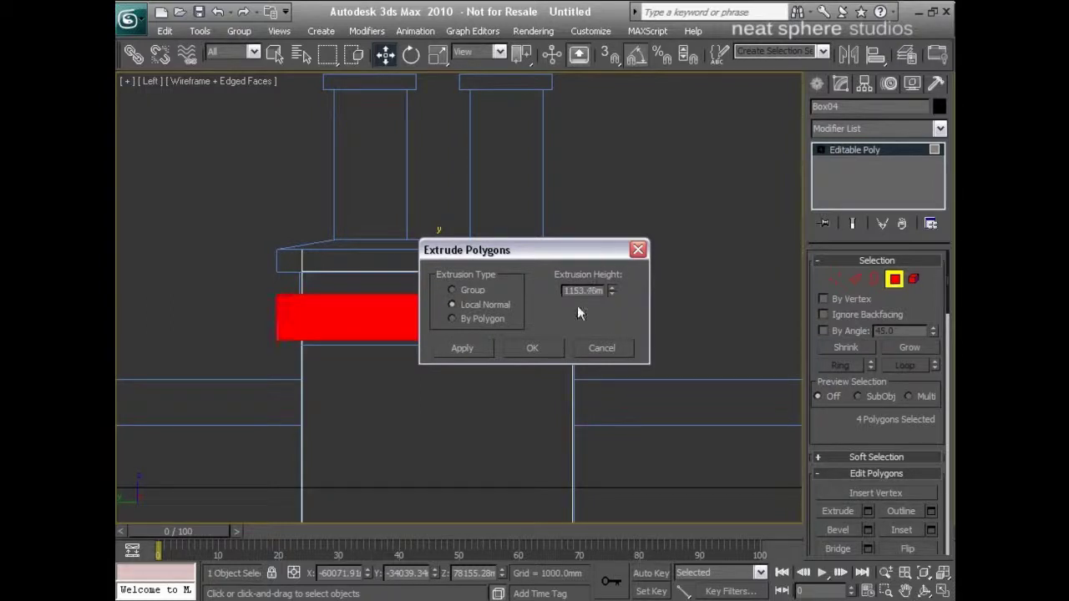
left_click(545, 349)
Step: Extrude the four side polygons of the cap's uppermost band by local normal with a height of 1193.76 mm
left_click_drag(603, 252, 241, 257)
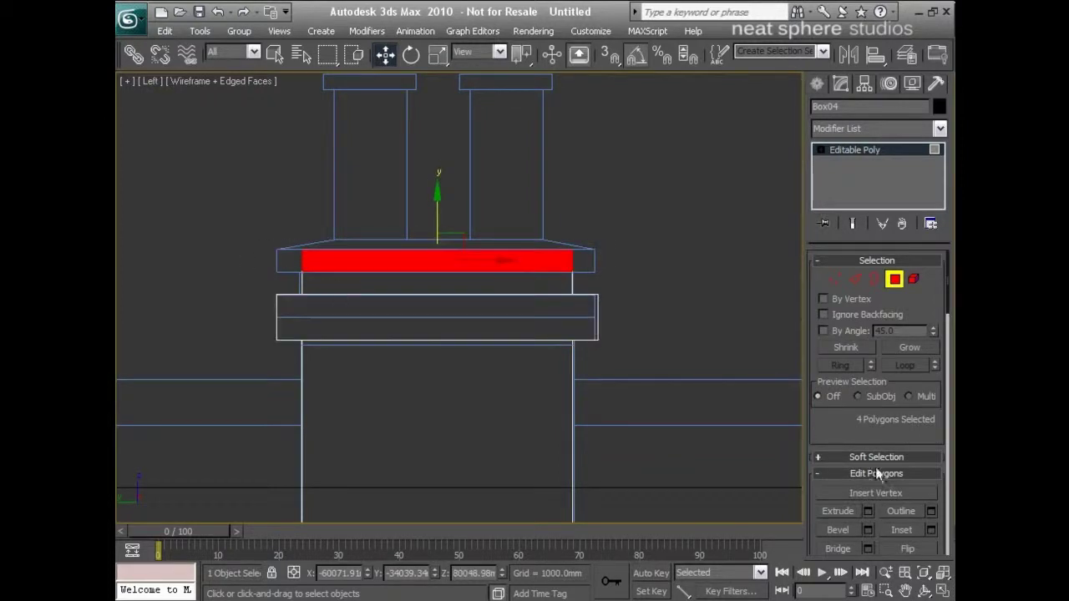
left_click(868, 511)
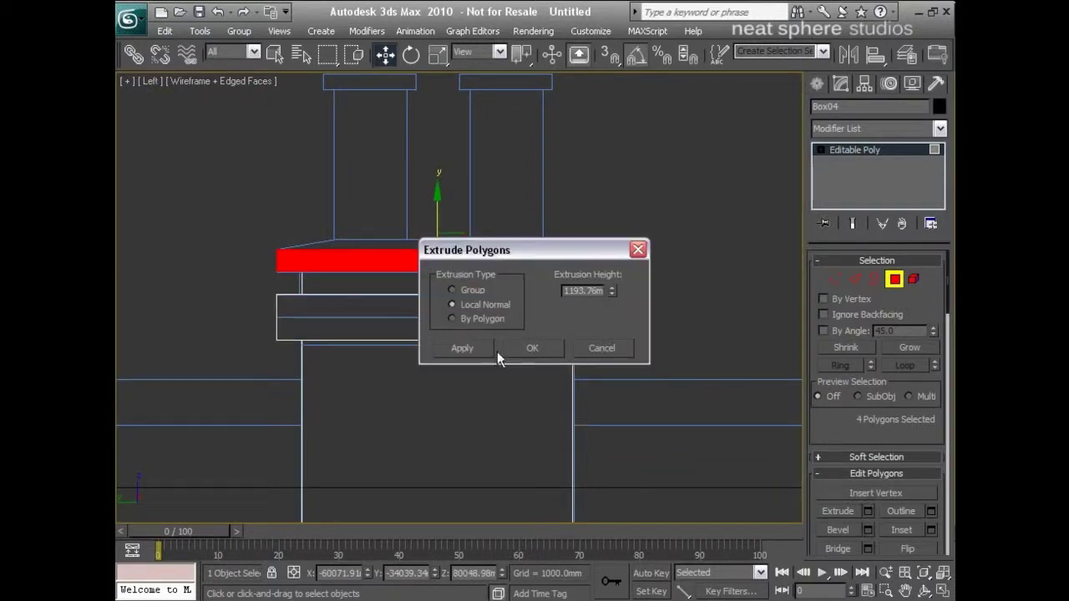
left_click(532, 349)
Step: Raise the cap's top polygon in the Perspective view to the drawn base of the chimney pots, at about Z 80748 mm
key("alt+w")
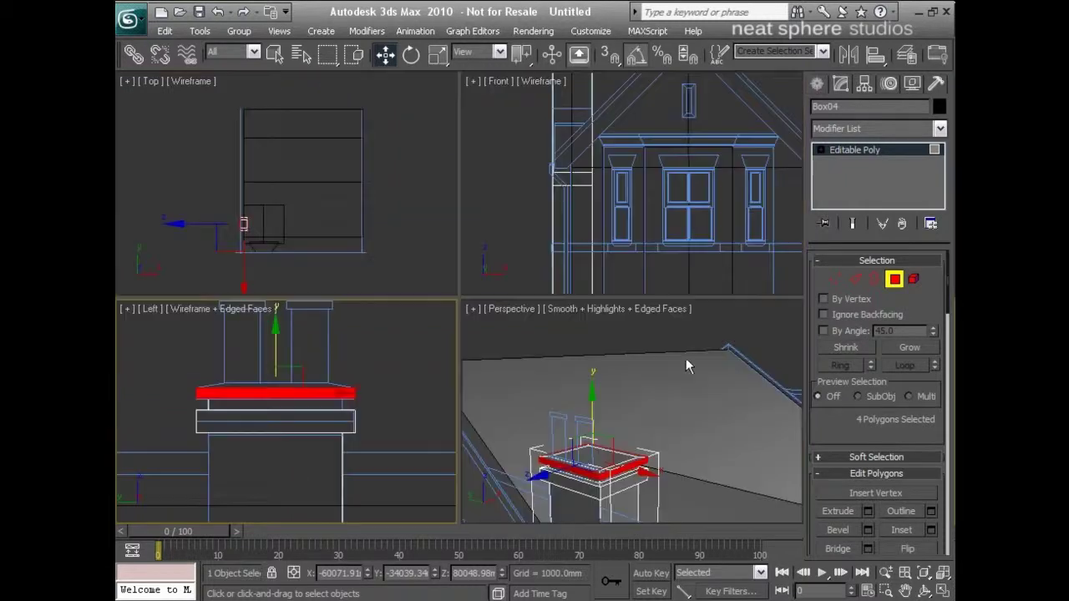
left_click(599, 454)
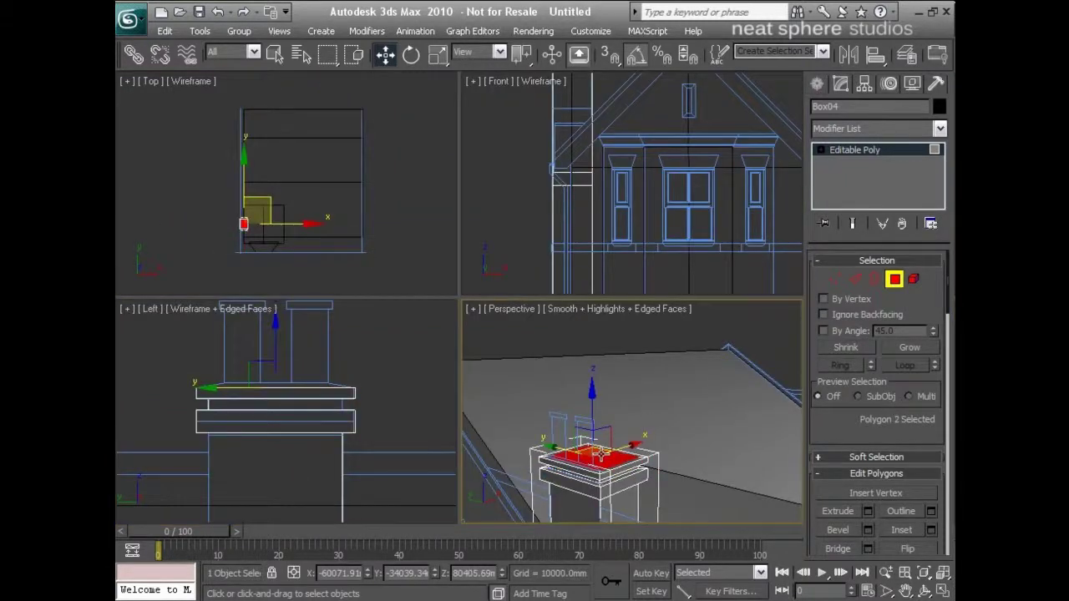
scroll(600, 454, "up", 2)
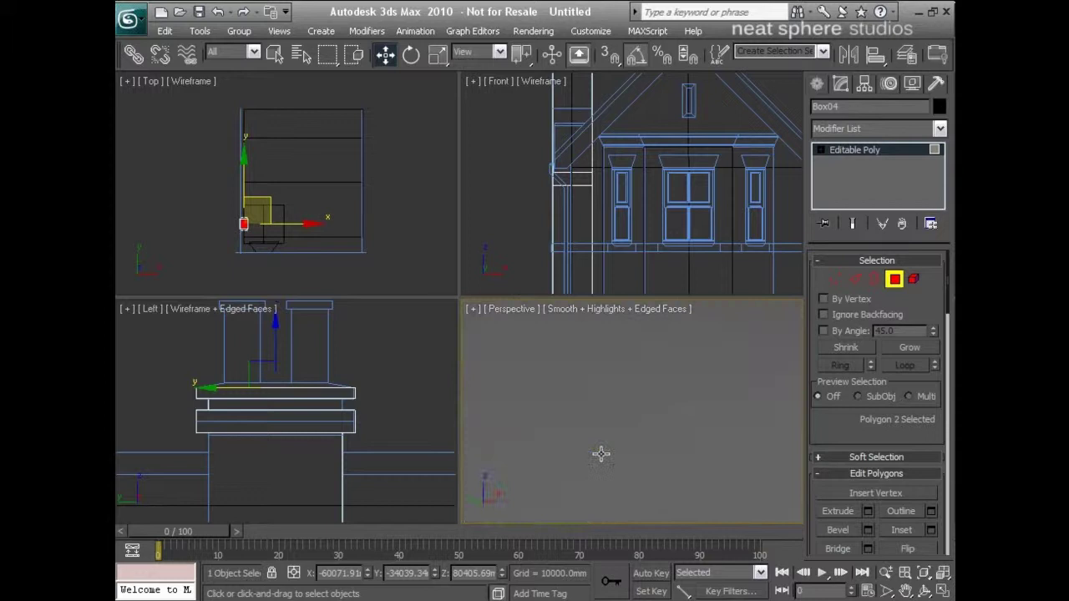
scroll(601, 454, "down", 5)
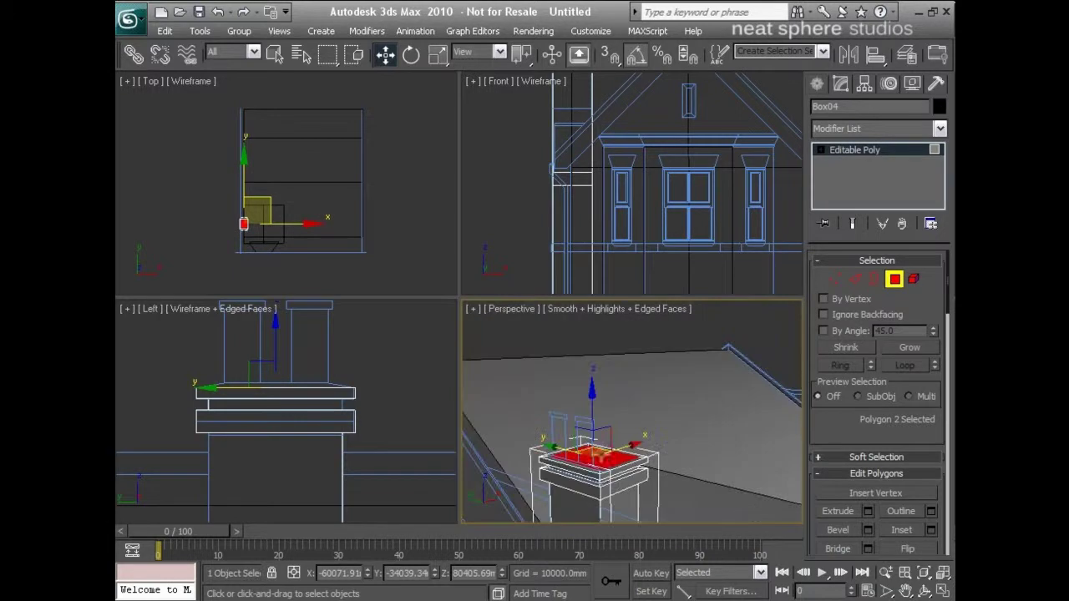
left_click(924, 572)
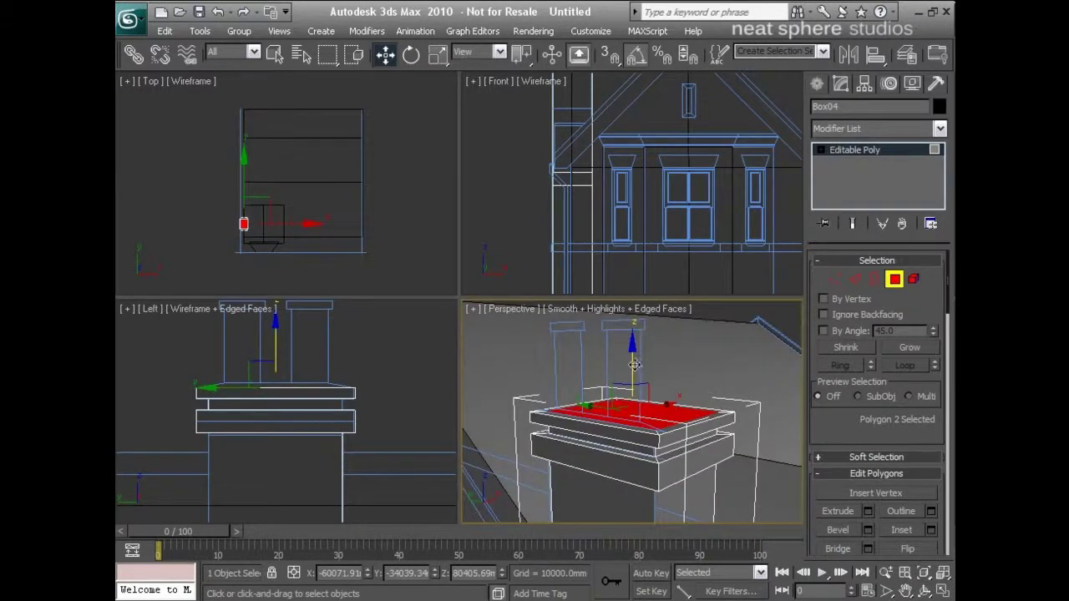
left_click_drag(634, 365, 631, 360)
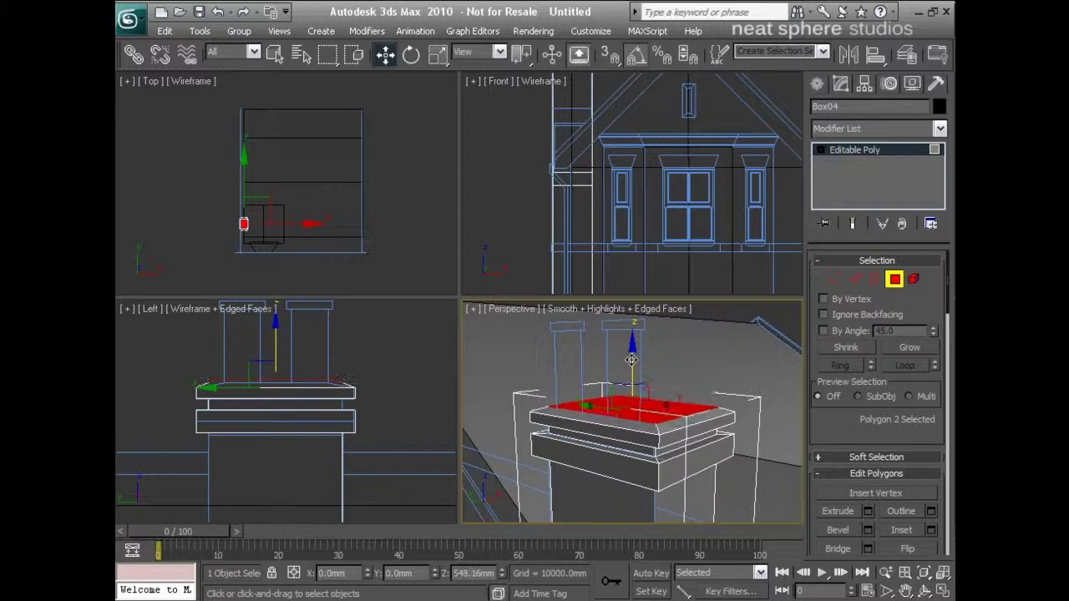
right_click(270, 383)
scroll(269, 383, "up", 2)
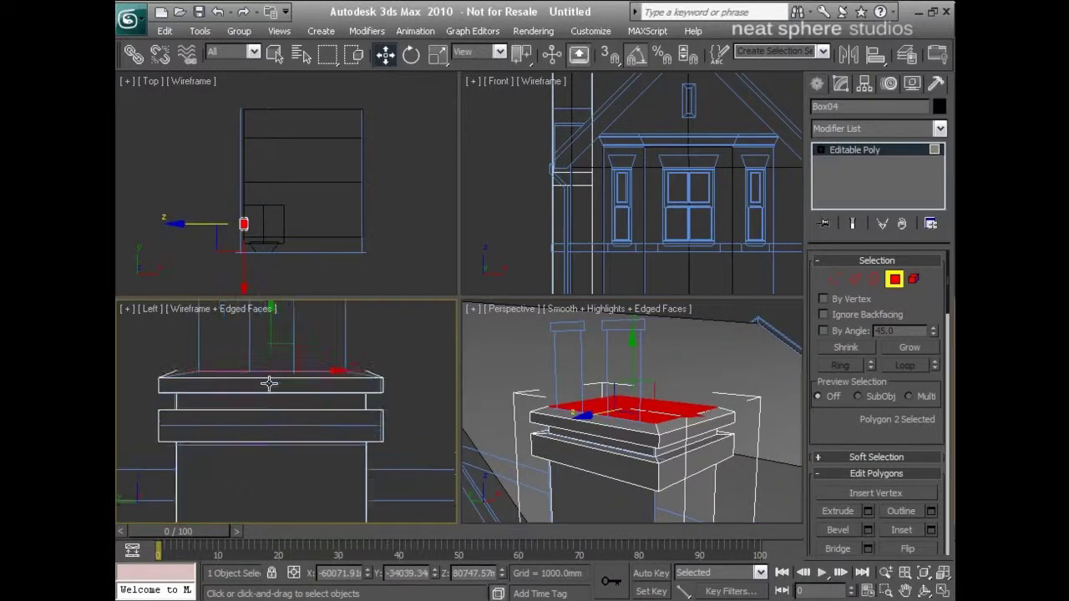
Step: Scale the cap's top polygon inward horizontally to give the cap sloping sides like the drawing, and leave polygon editing
key("r")
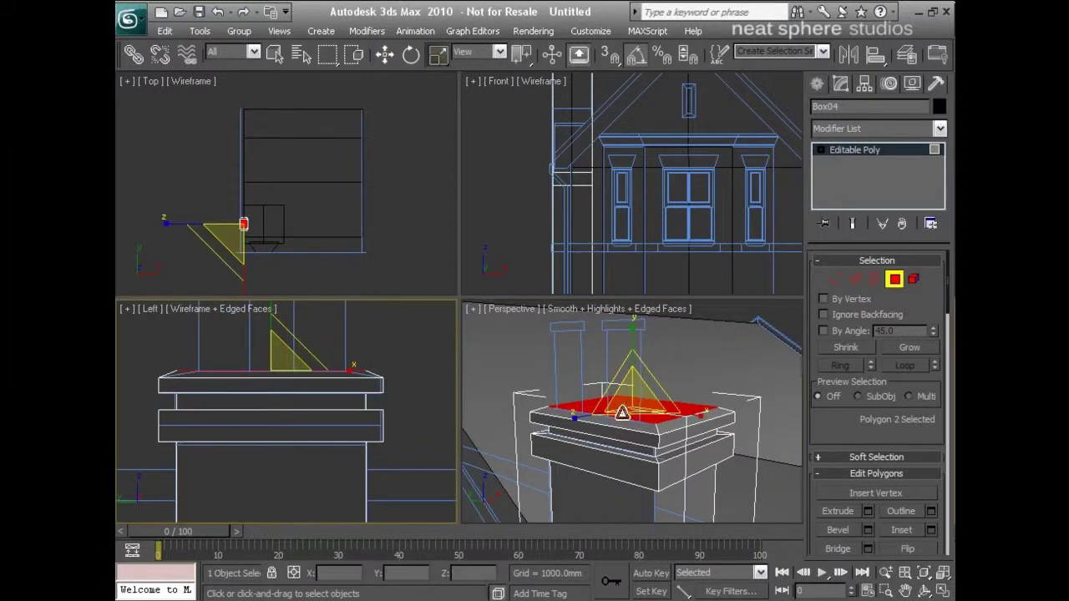
left_click(630, 410)
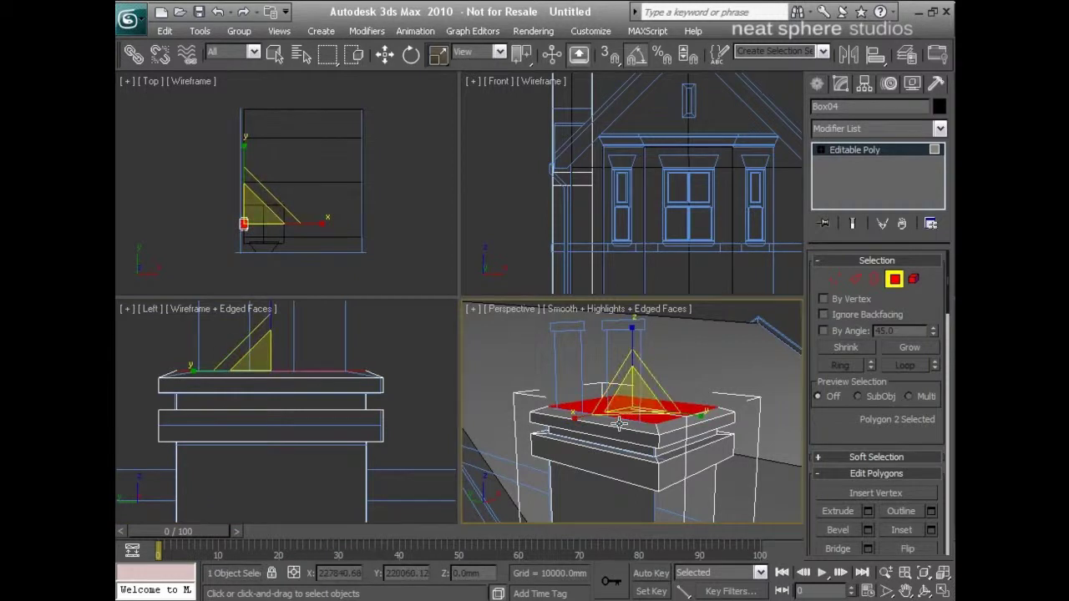
mouse_move(630, 413)
left_mouse_down()
mouse_move(621, 426)
mouse_move(627, 409)
left_mouse_up()
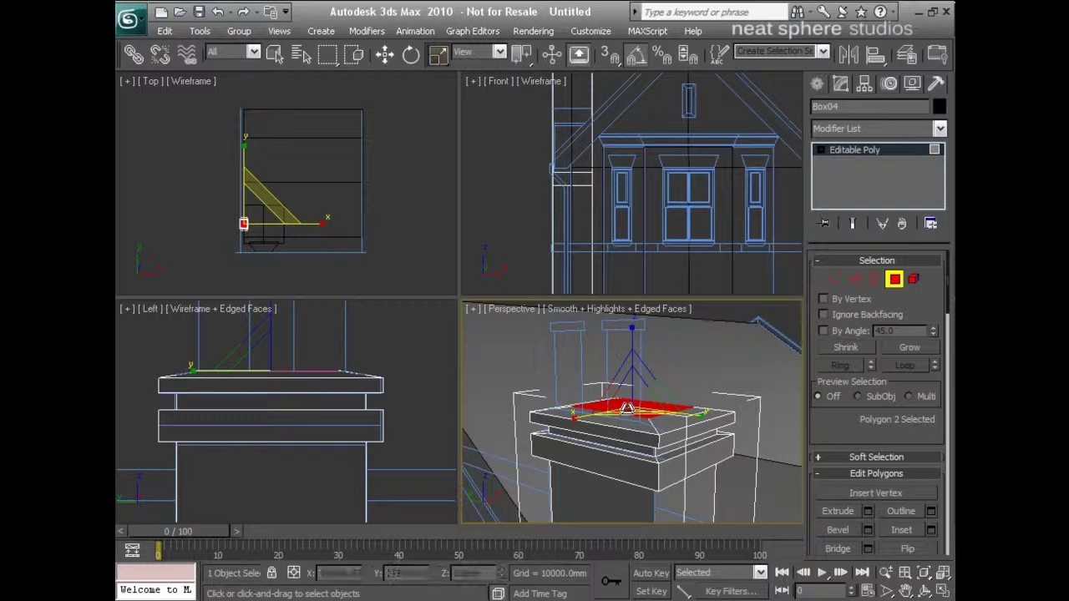
left_click(758, 486)
scroll(707, 444, "up", 6)
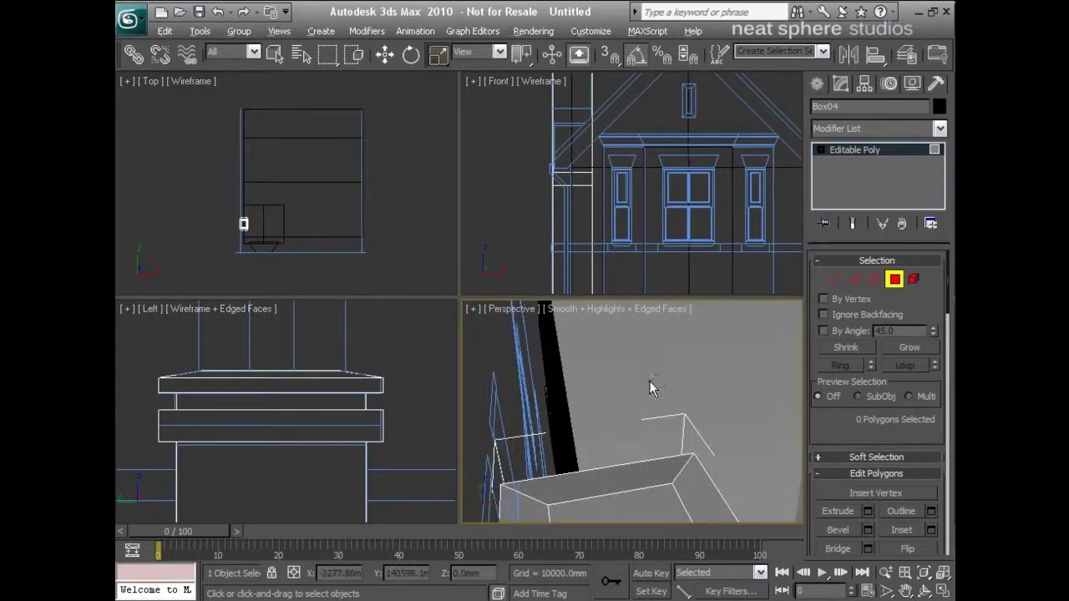
mouse_move(649, 381)
middle_mouse_down("ctrl+alt")
mouse_move(654, 422)
mouse_move(637, 462)
mouse_move(575, 435)
mouse_move(637, 375)
middle_mouse_up("ctrl+alt")
scroll(637, 375, "down", 4)
key("alt+w")
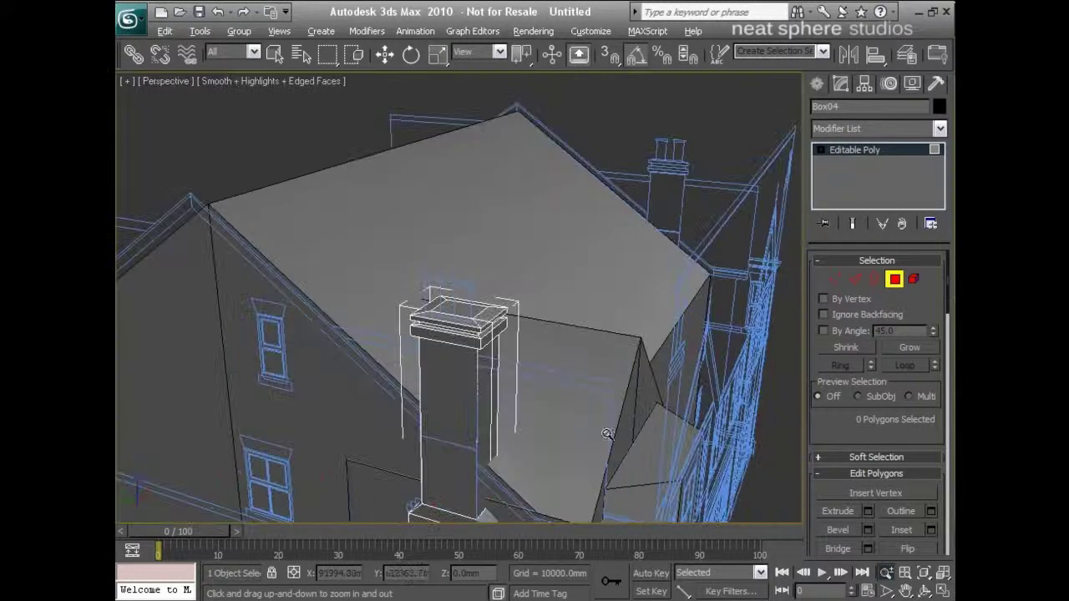
middle_click_drag(640, 412, 549, 214, "alt")
left_click(895, 279)
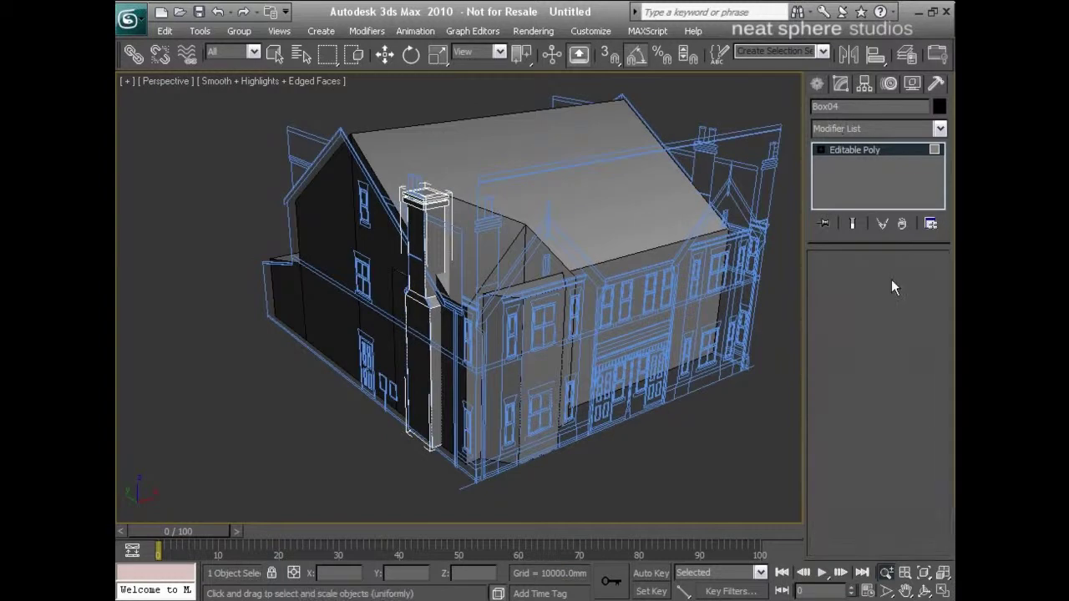
Step: Hide the shapes, examine the chimney and its cap against the house from several angles, and show the shapes again
left_click(914, 83)
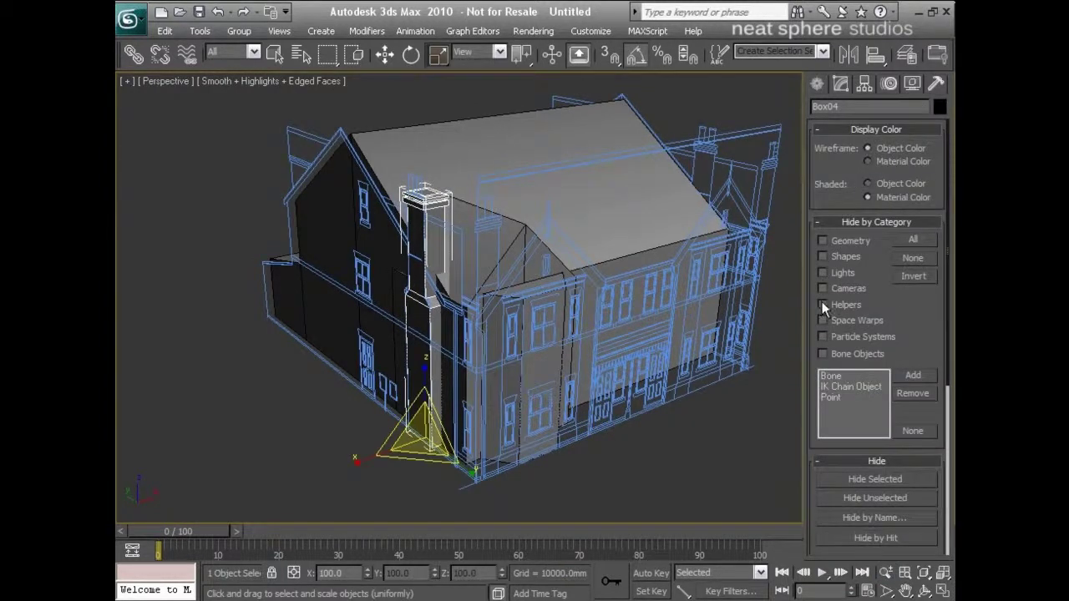
left_click(822, 256)
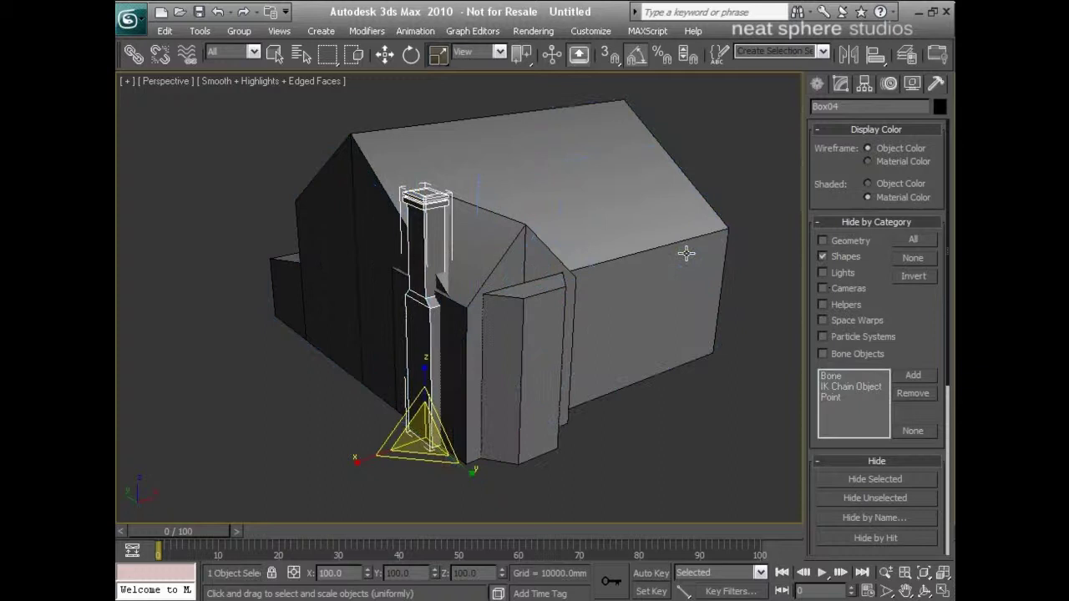
middle_click_drag(687, 251, 654, 261)
left_click(730, 389)
middle_click_drag(740, 310, 726, 294, "alt")
middle_click_drag(376, 251, 431, 246, "alt")
key("alt+z")
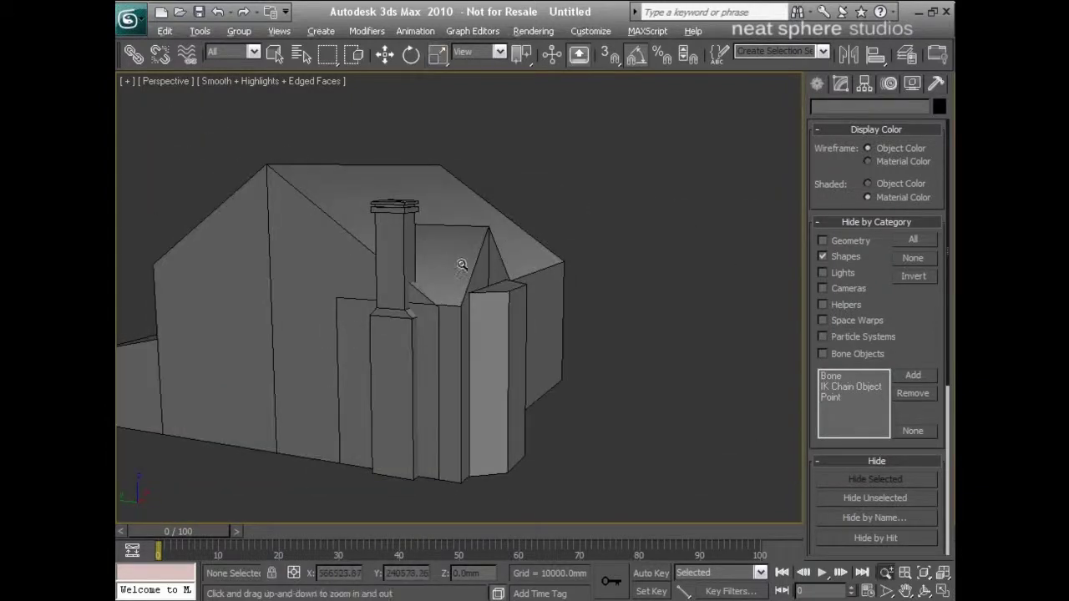
left_click_drag(463, 265, 461, 214)
middle_click_drag(402, 157, 566, 405)
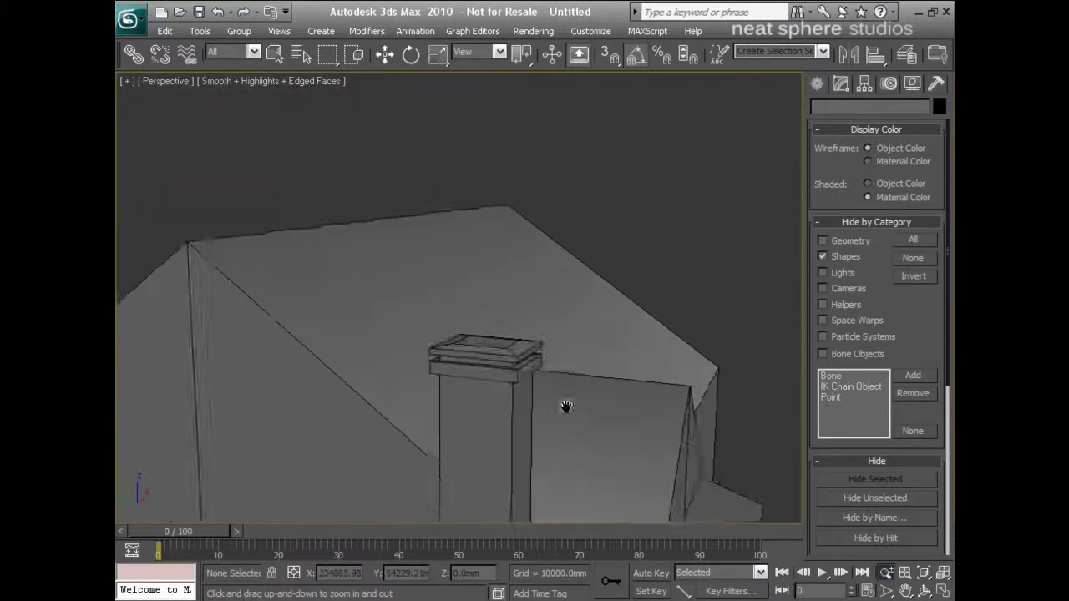
left_click_drag(568, 407, 570, 367)
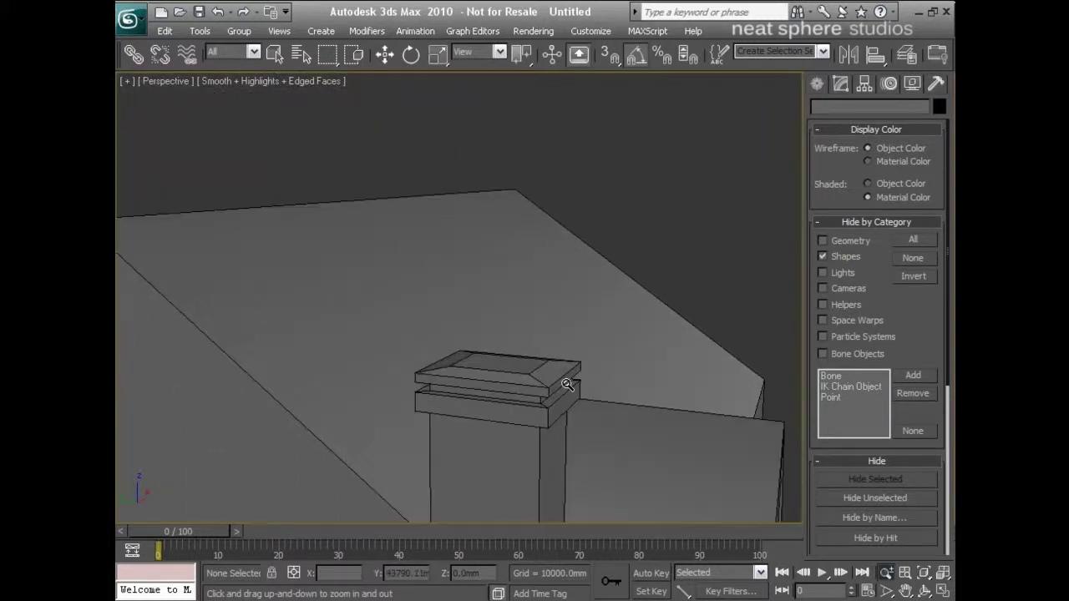
left_click(821, 255)
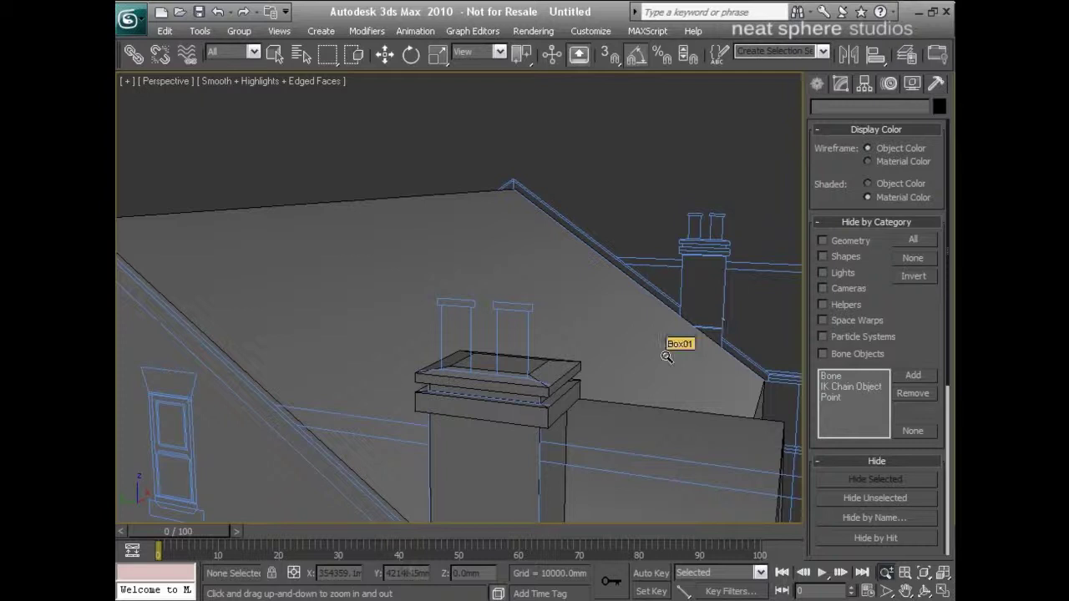
Step: Create a chimney pot cylinder with AutoGrid on the cap's top face, with a radius of about 1207 mm and a height of about 4261 mm
left_click(816, 83)
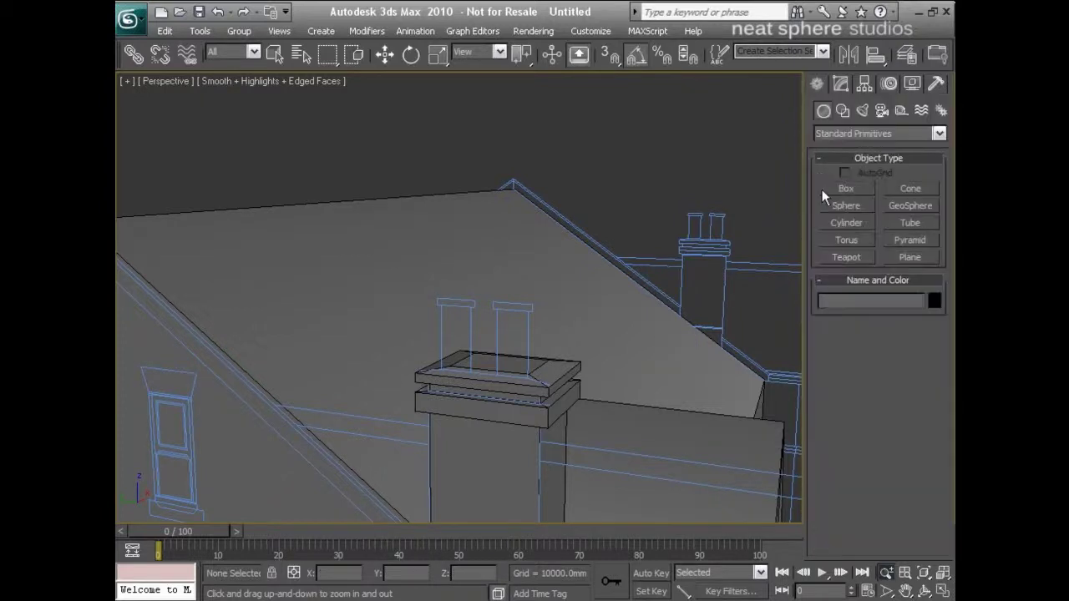
left_click(843, 223)
middle_click_drag(573, 373, 543, 382, "alt")
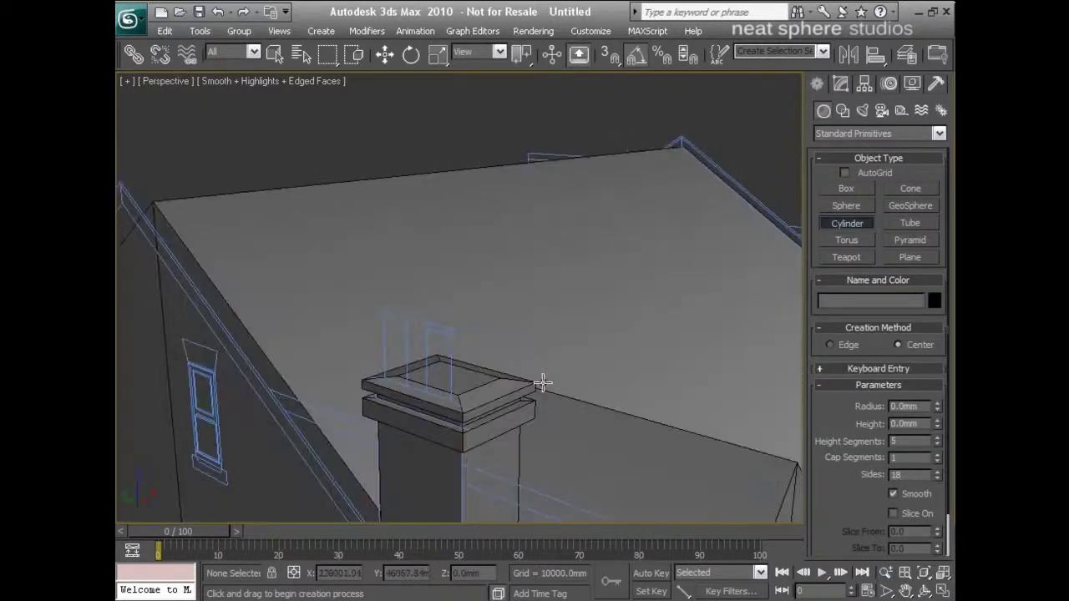
left_click(844, 173)
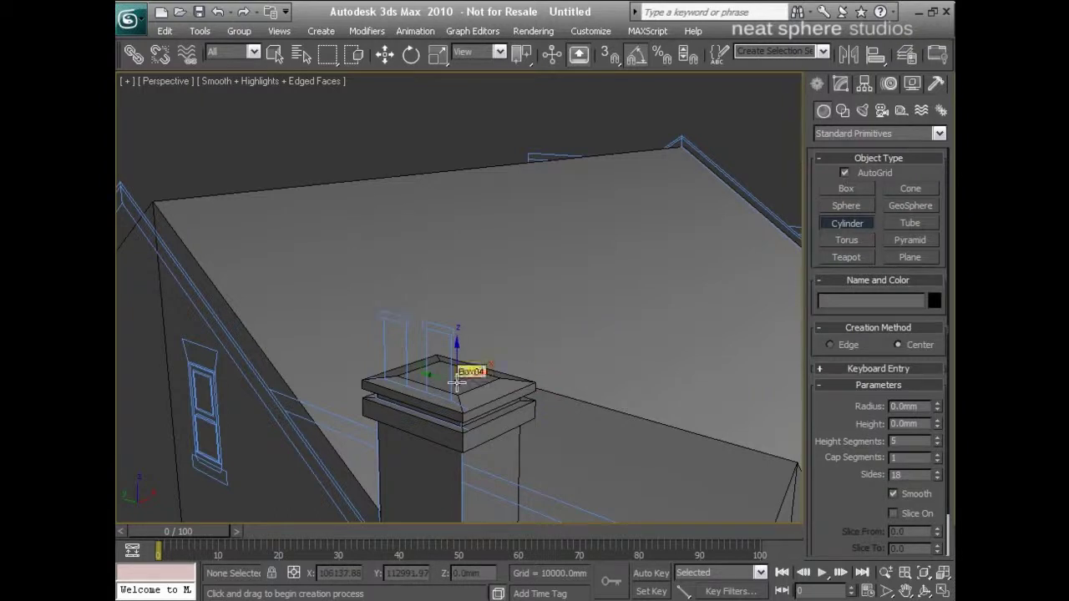
left_click_drag(457, 383, 463, 388)
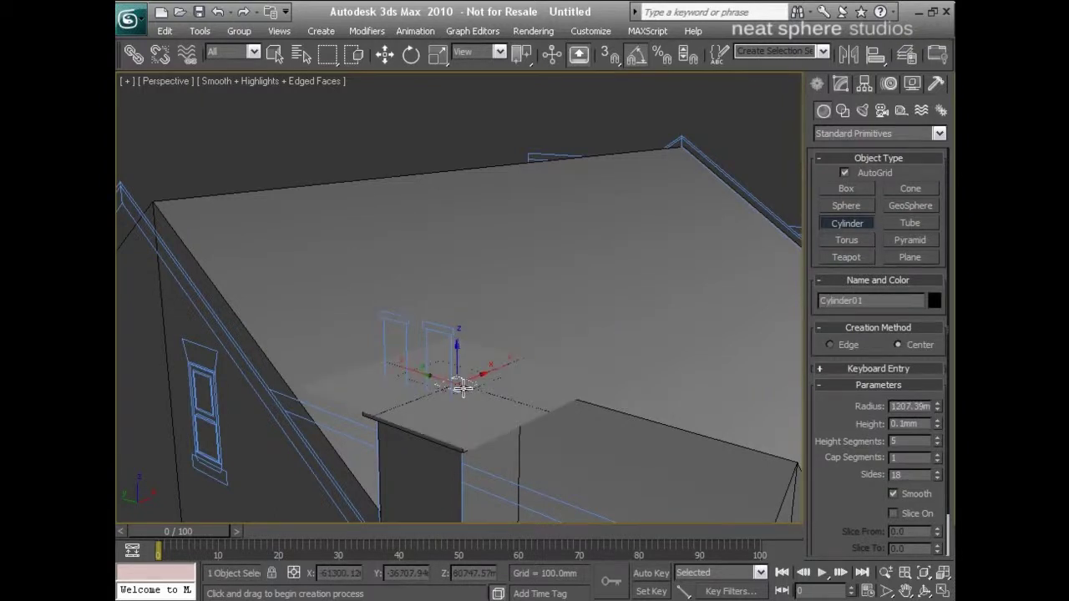
left_click(464, 338)
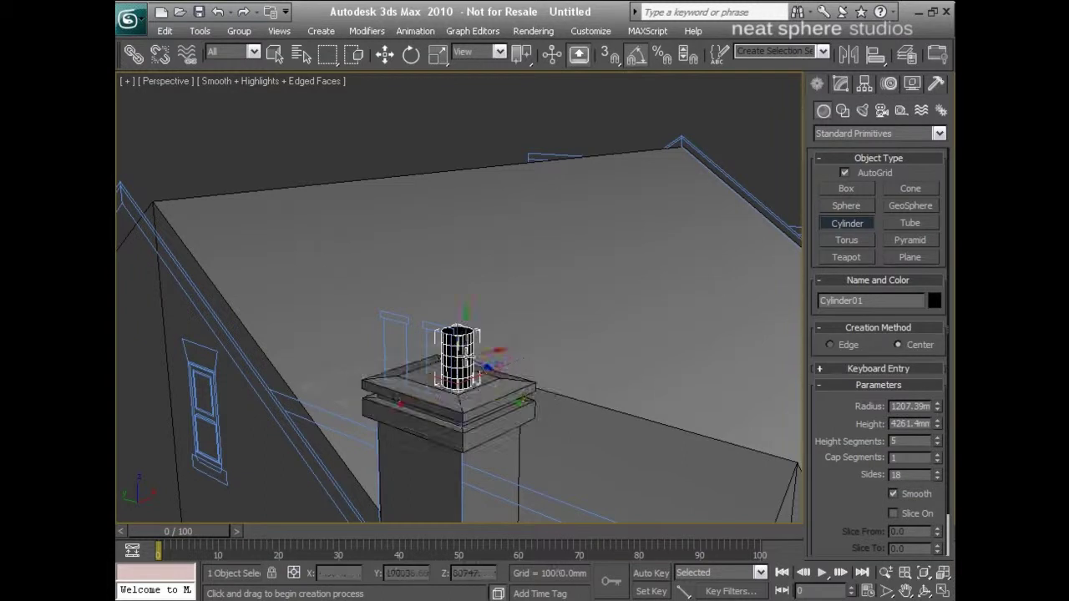
key("r")
mouse_move(472, 373)
middle_mouse_down("alt")
mouse_move(509, 373)
mouse_move(473, 368)
middle_mouse_up("alt")
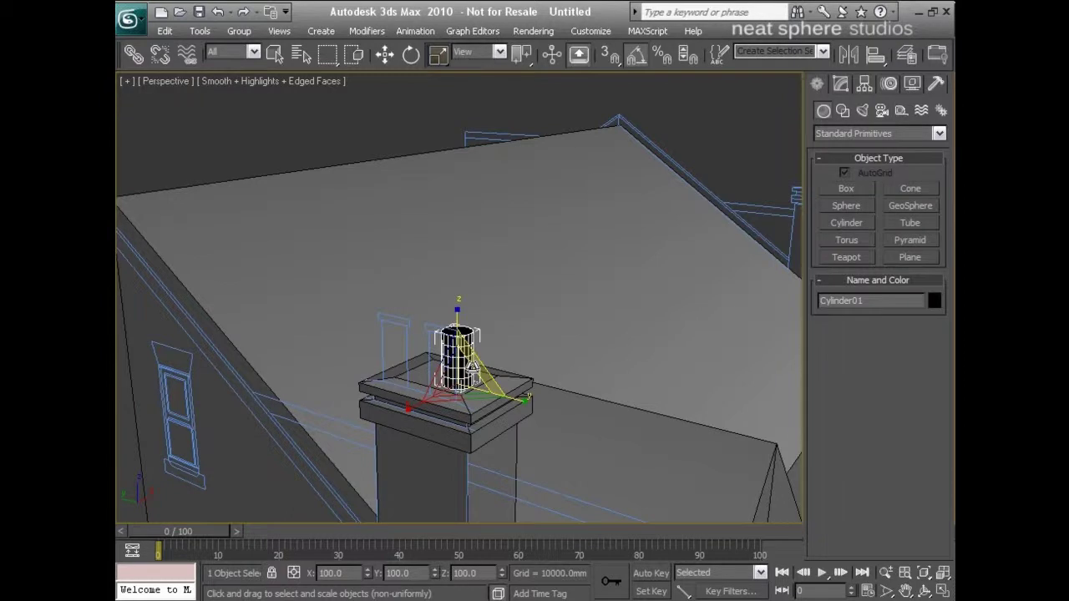
key("m")
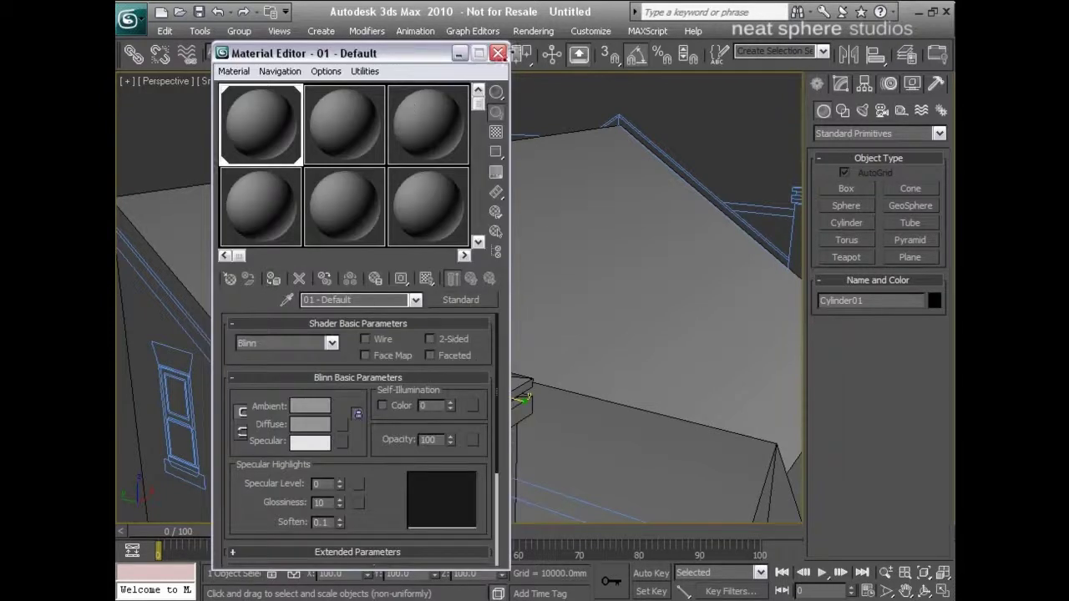
left_click(503, 55)
Step: Set the chimney pot cylinder to 2 height segments and 24 sides
middle_click_drag(527, 362, 498, 354)
scroll(493, 353, "up", 5)
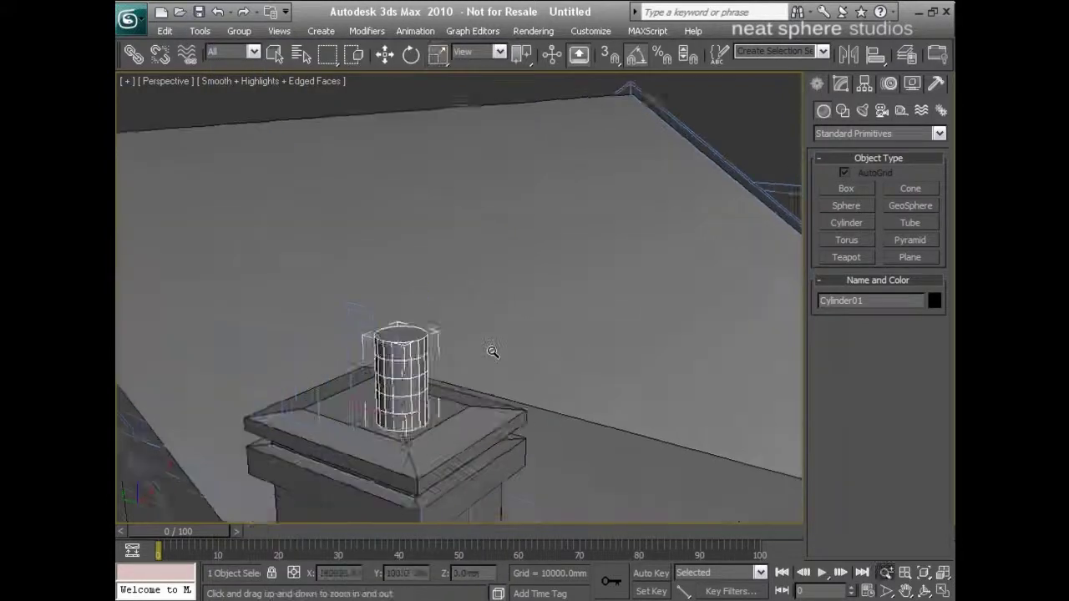
scroll(424, 373, "down", 5)
left_click(840, 83)
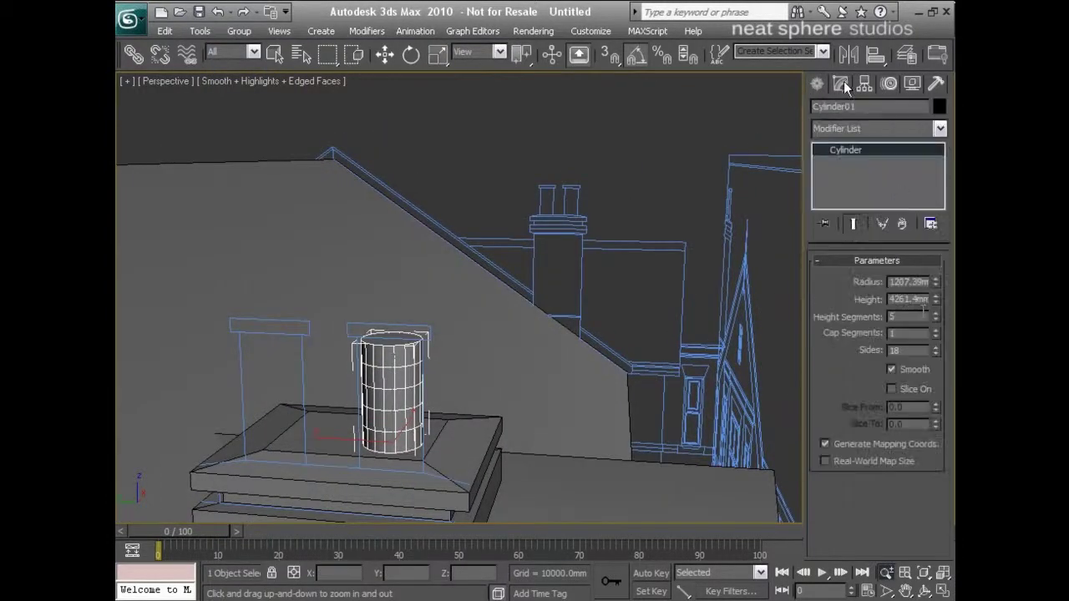
left_click(936, 319)
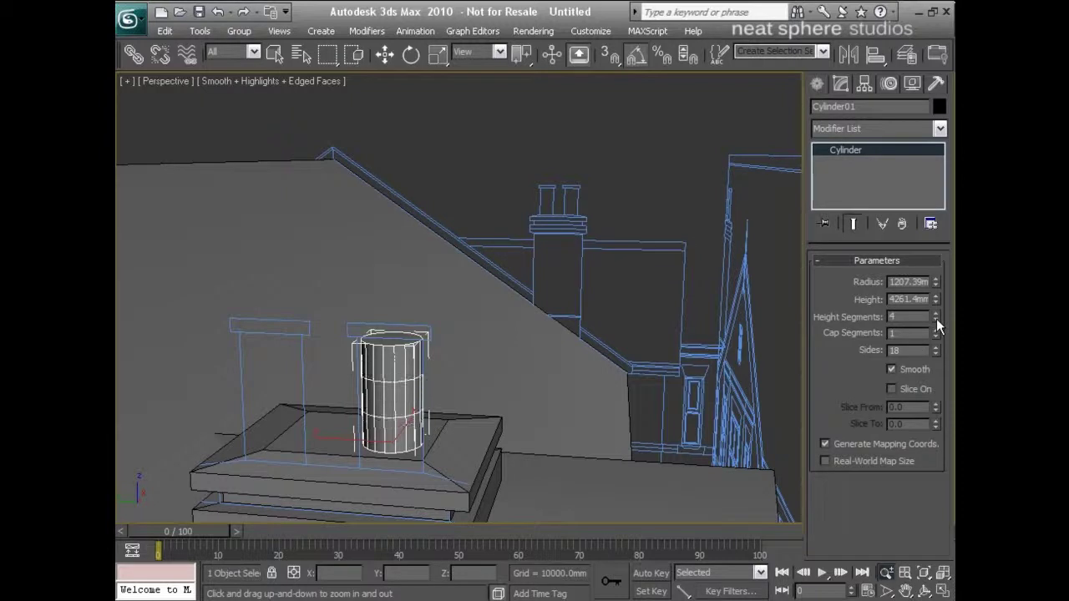
left_click(936, 320)
left_click(936, 320)
key("r")
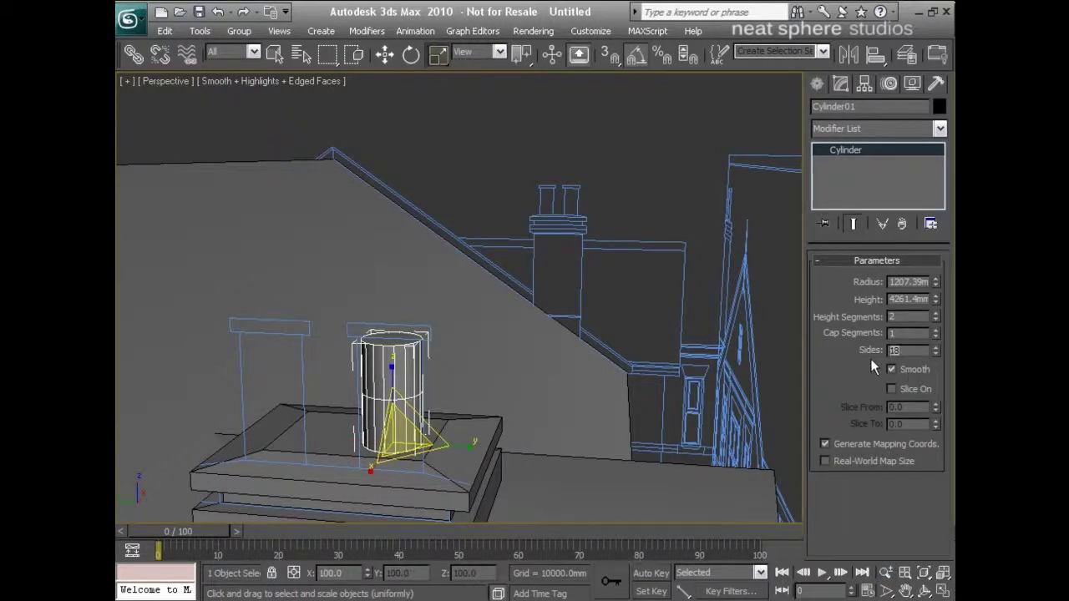
type("24")
key("Return")
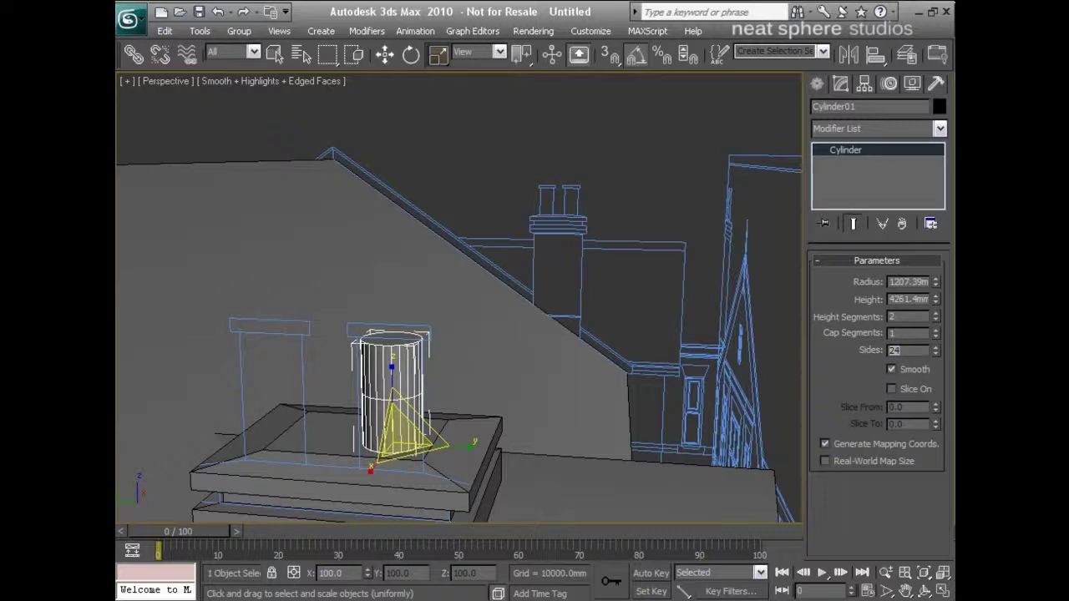
Step: Convert the chimney pot cylinder to an Editable Poly
right_click(401, 393)
mouse_move(428, 543)
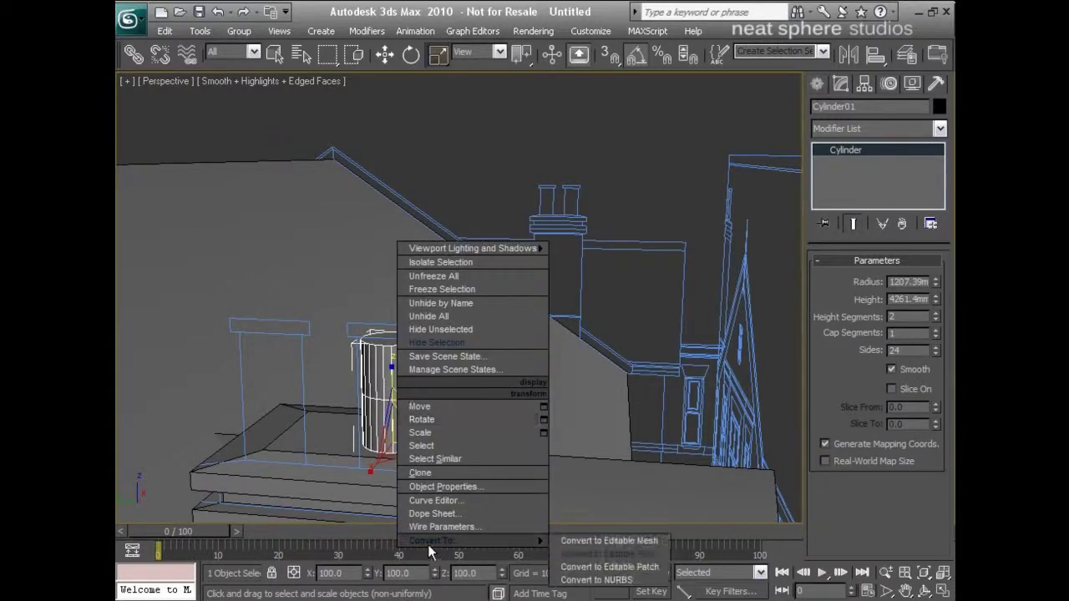
left_click(609, 553)
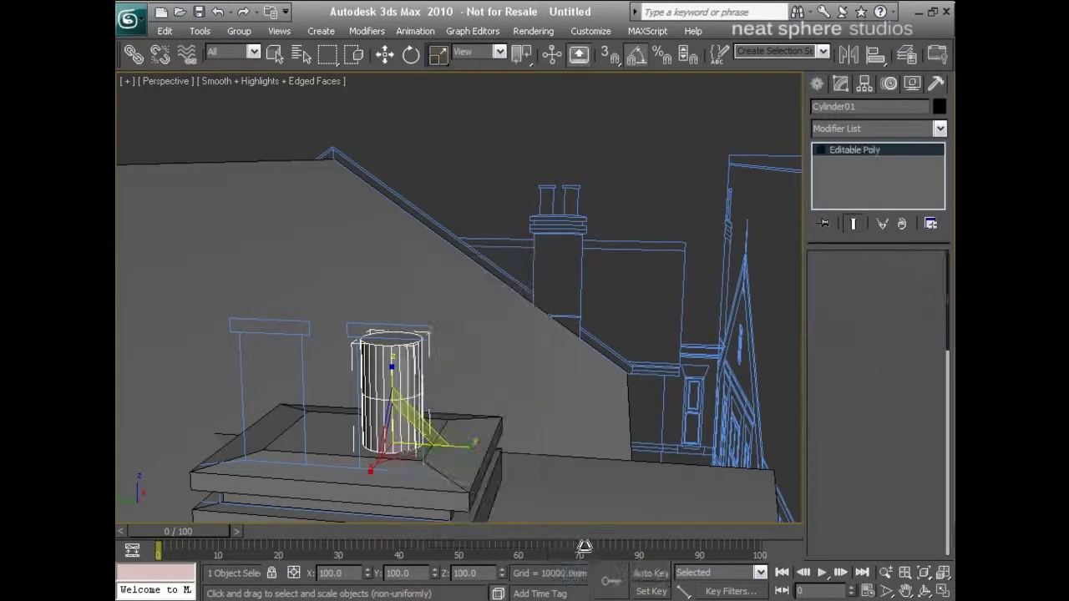
Step: Raise the cylinder's top ring of vertices in the Left view to the top edge of the drawn pot rim
left_click(834, 281)
middle_click_drag(451, 416, 355, 366, "alt")
left_click_drag(329, 355, 452, 411)
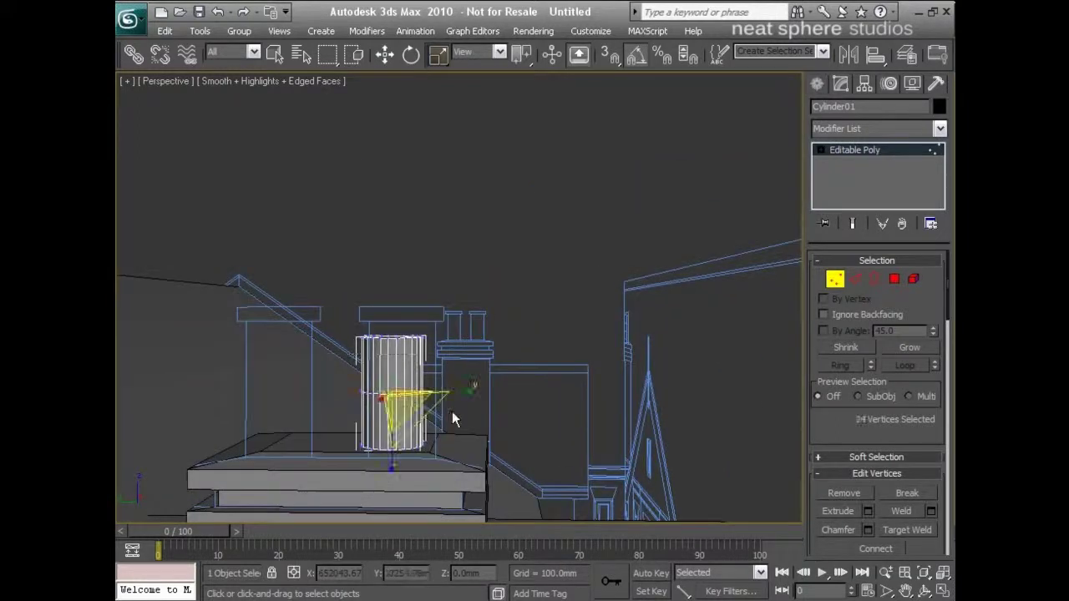
key("w")
key("alt+w")
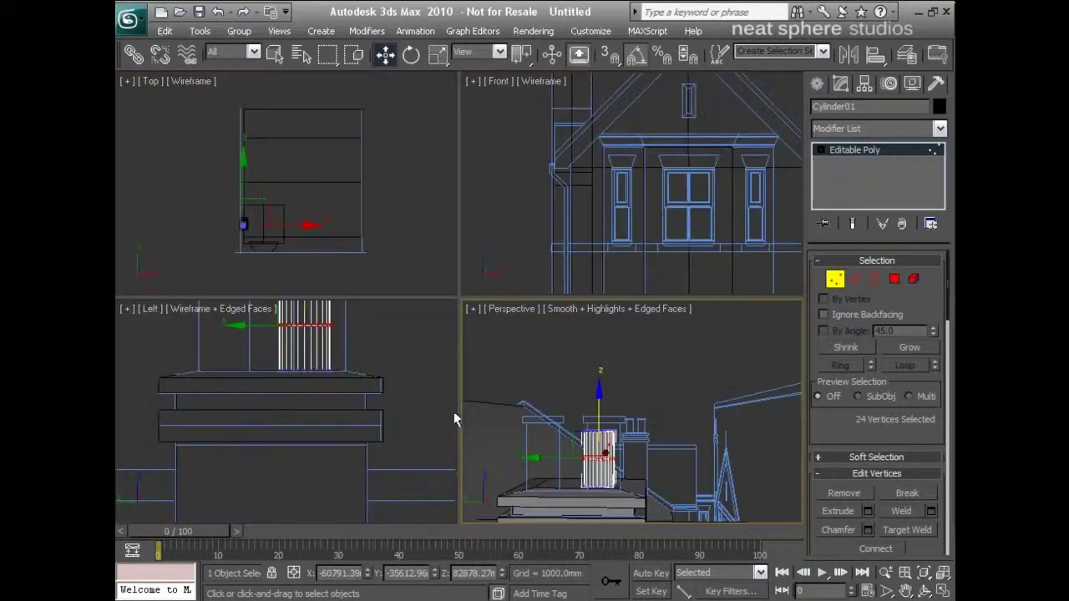
middle_click_drag(333, 325, 344, 456)
scroll(360, 435, "up", 4)
left_click_drag(391, 354, 263, 404)
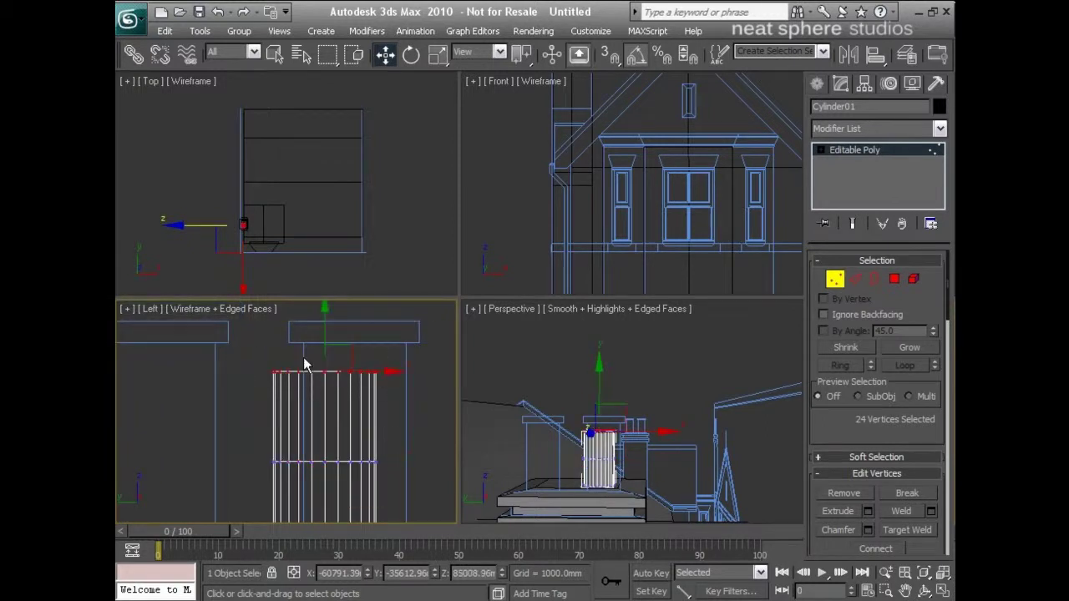
left_click_drag(325, 336, 318, 283)
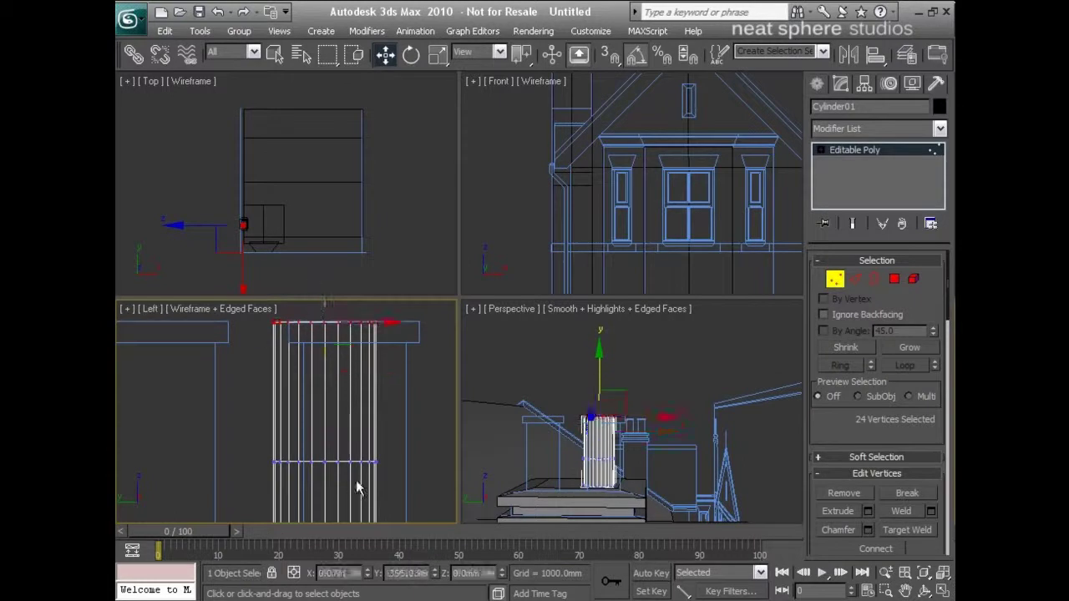
Step: Raise the cylinder's middle ring of vertices to the lower edge of the drawn pot rim, and leave vertex editing
left_click_drag(393, 446, 258, 484)
left_click_drag(325, 412, 329, 298)
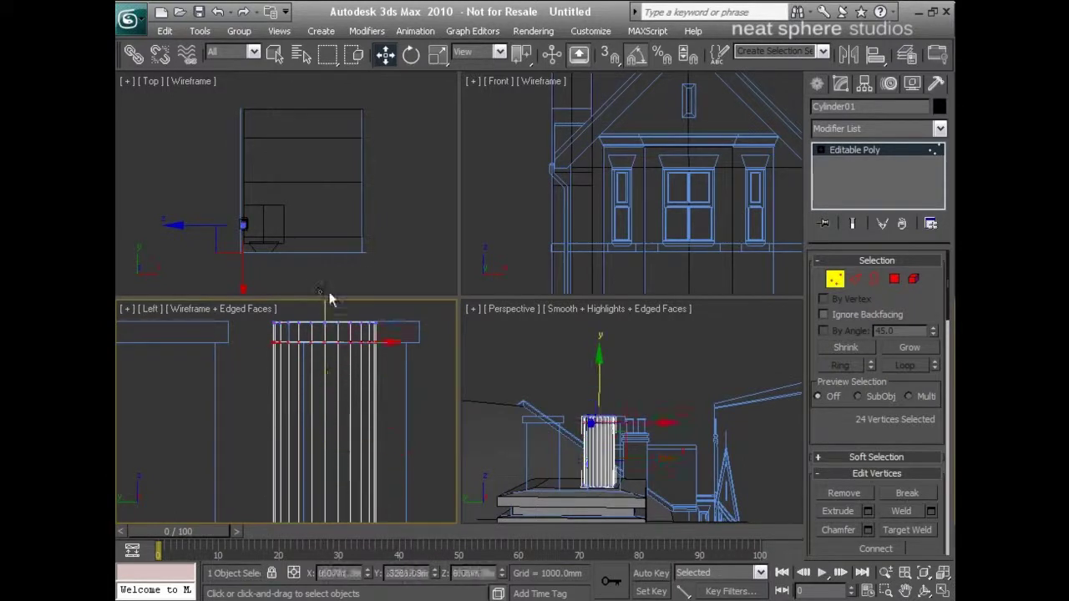
left_click(835, 279)
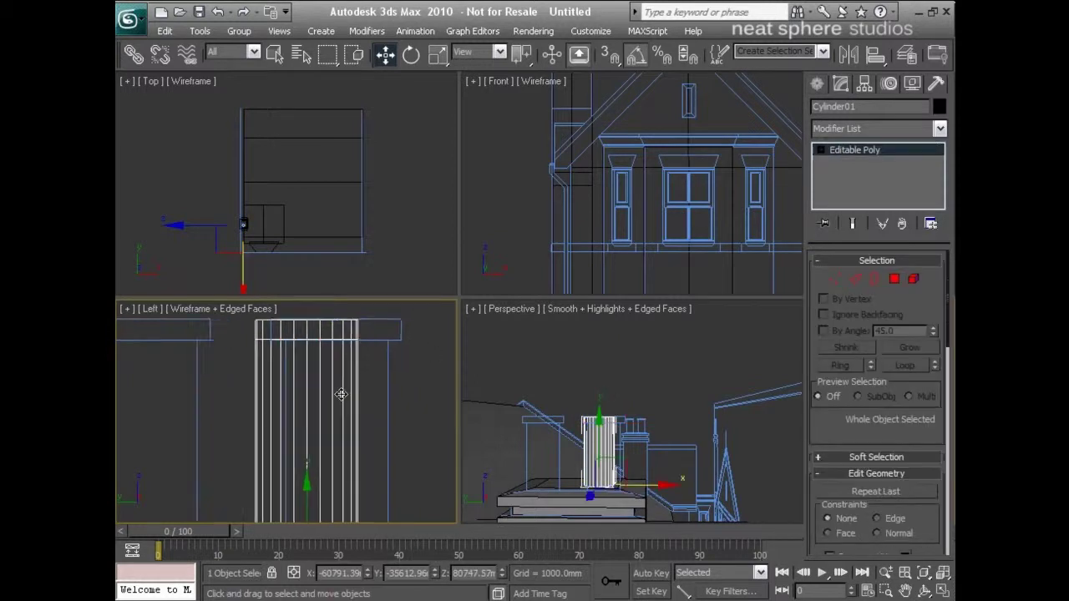
Step: Move the chimney pot horizontally in the Left view so that it lines up with the nearer drawn pot outline
key("alt+z")
left_click_drag(342, 394, 343, 426)
key("w")
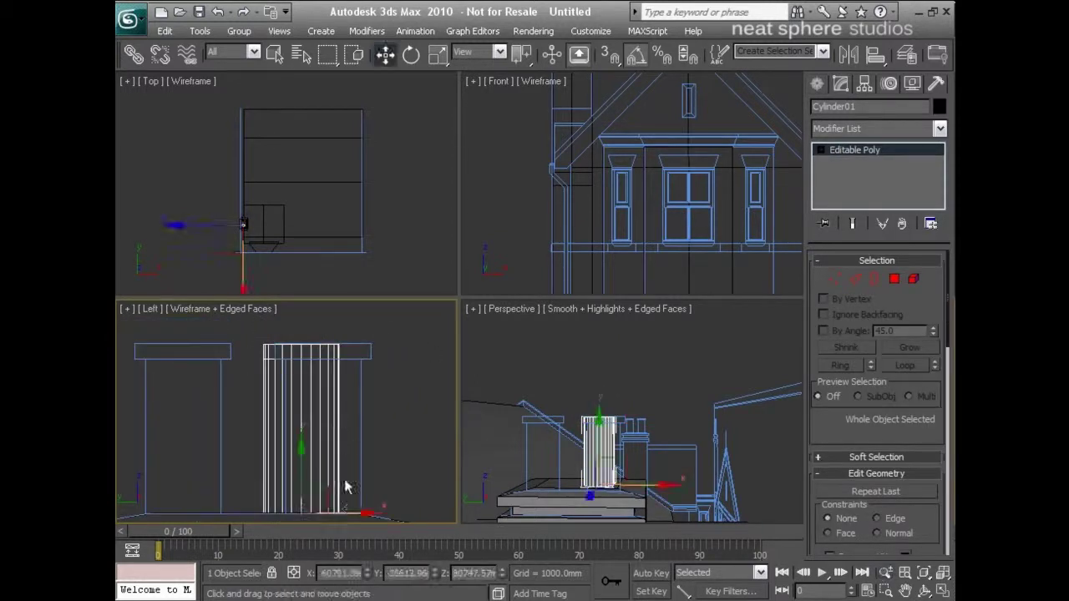
left_click_drag(349, 512, 372, 506)
Step: Extrude the pot's upper band of side polygons outward by 345 mm along Local Normal to form the rim
left_click(894, 280)
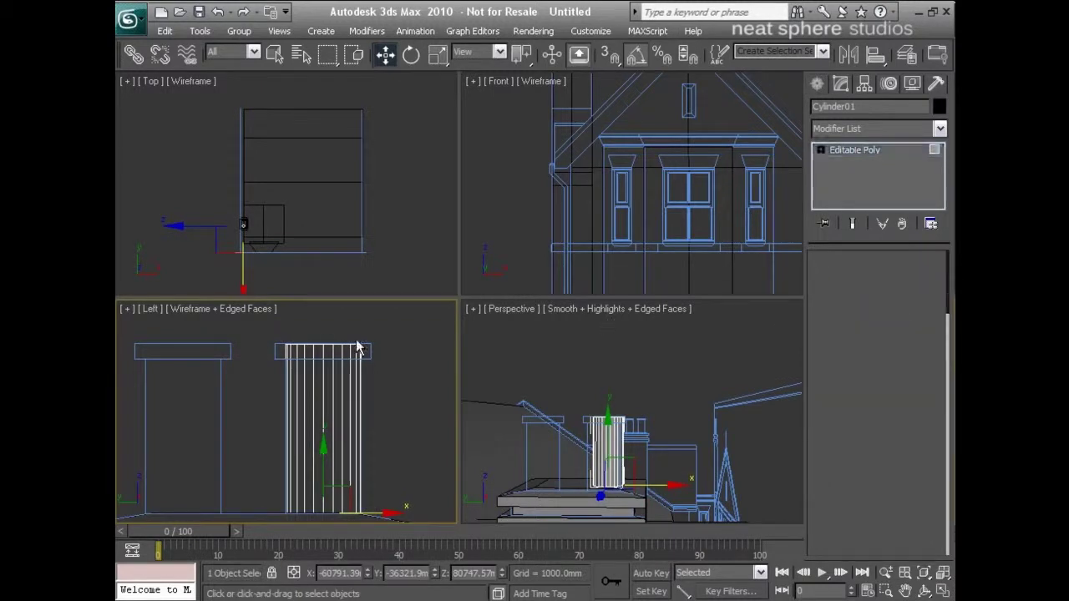
left_click_drag(375, 356, 259, 357)
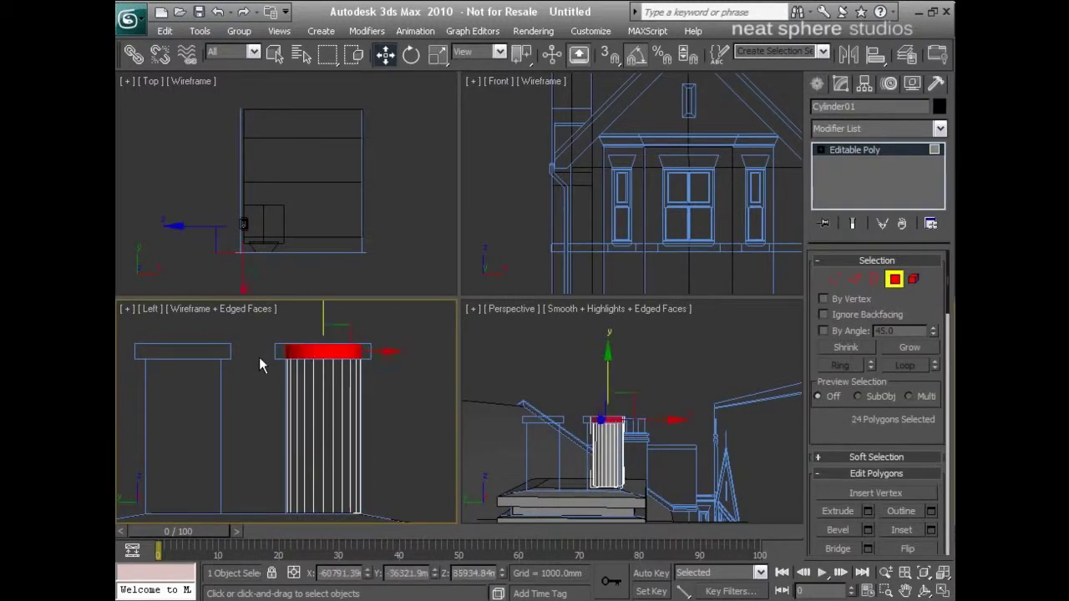
left_click(867, 511)
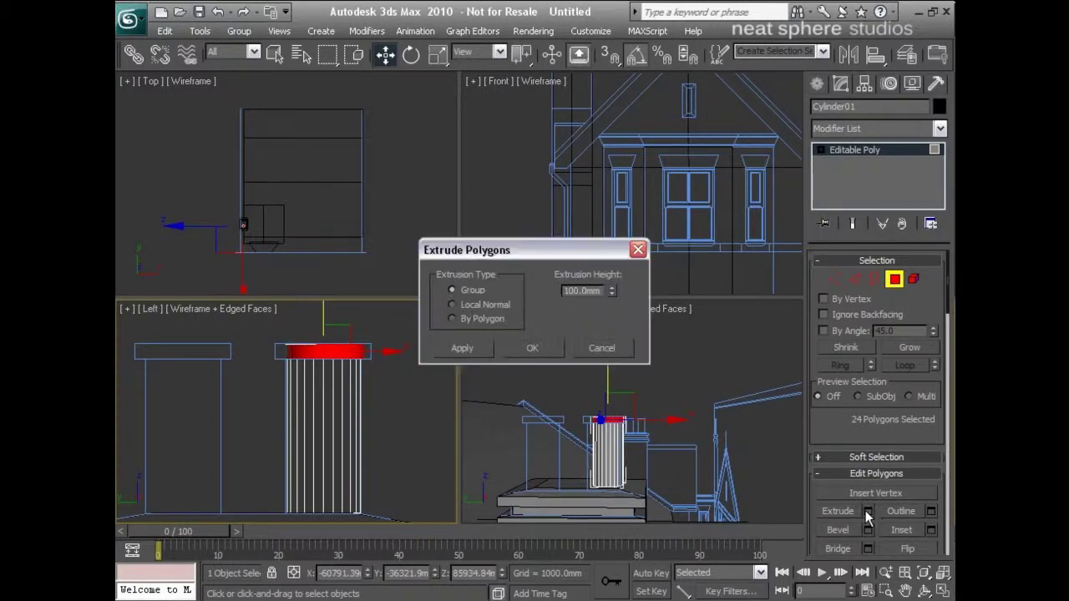
left_click(484, 304)
left_click_drag(615, 293, 611, 100)
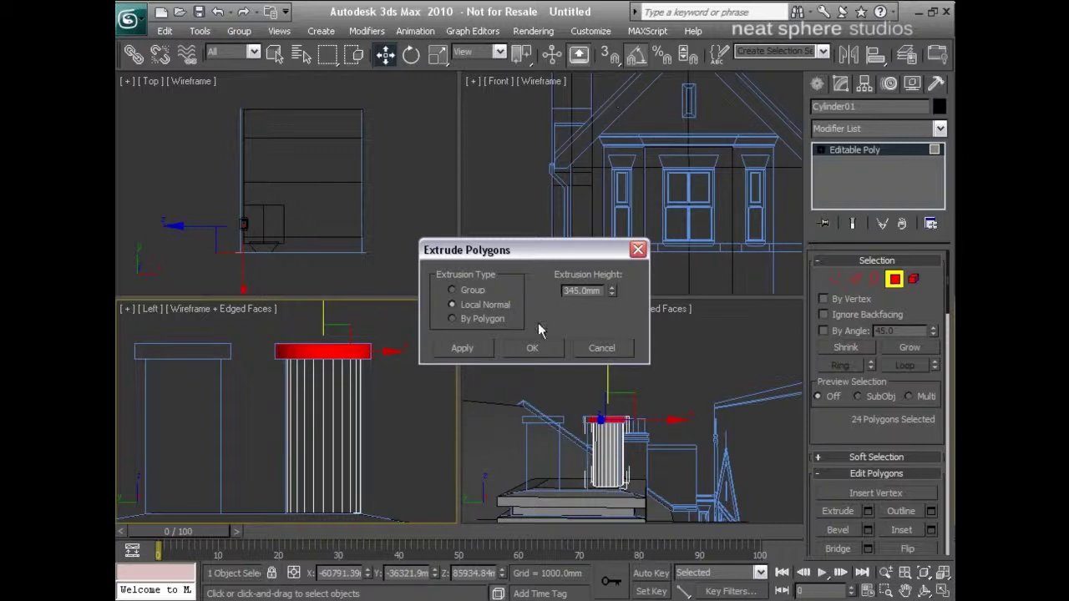
left_click(535, 356)
Step: Inset the round top polygon of the chimney pot in the Perspective view to widen the flat rim
middle_click_drag(666, 432, 632, 453, "alt")
key("alt+w")
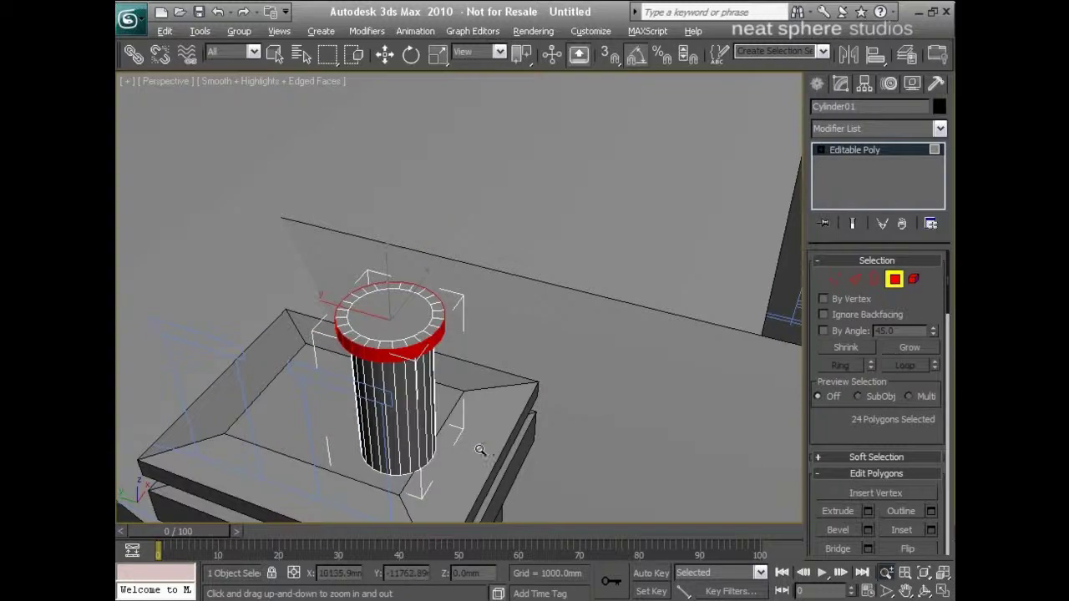
left_click_drag(477, 441, 503, 423)
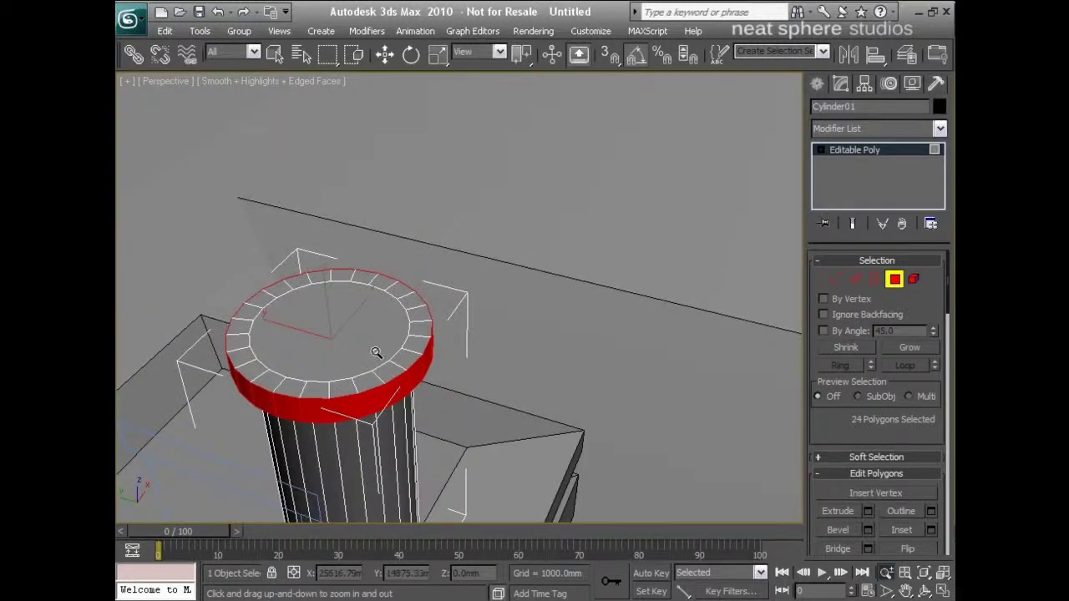
key("w")
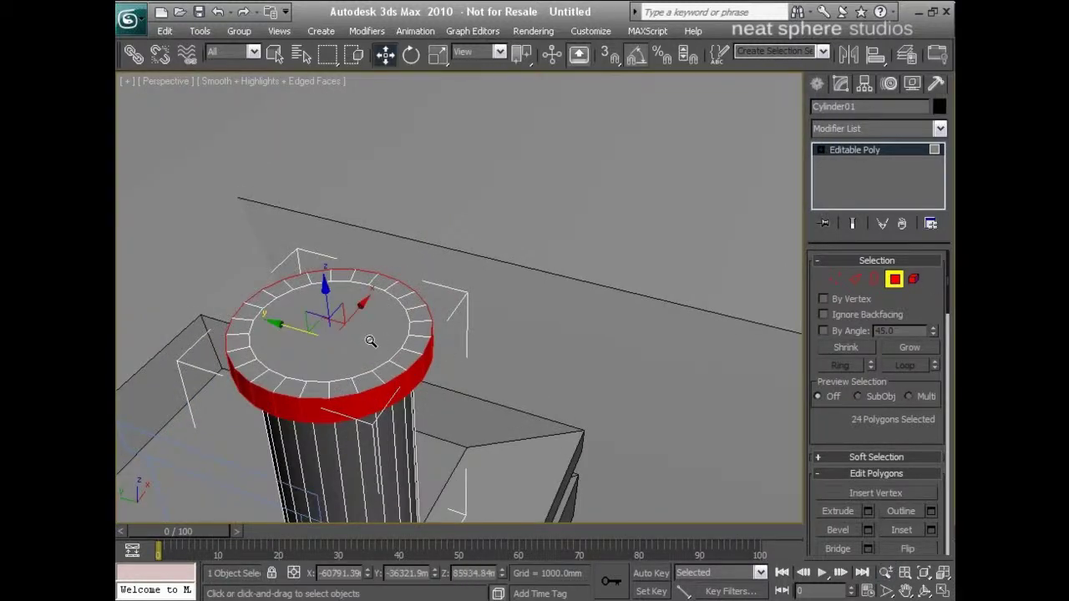
left_click(368, 328)
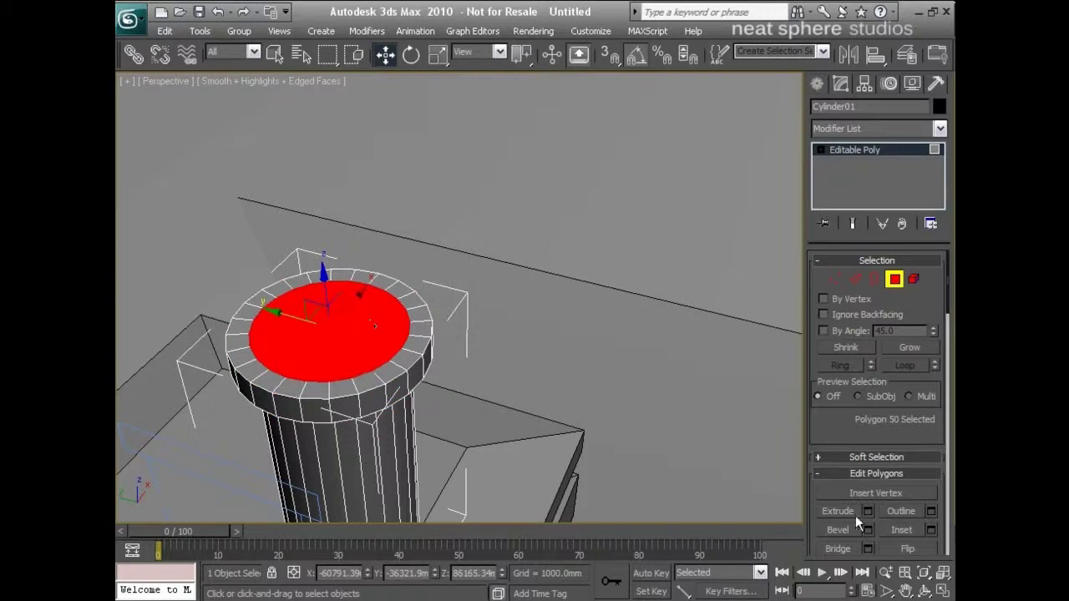
scroll(831, 444, "down", 3)
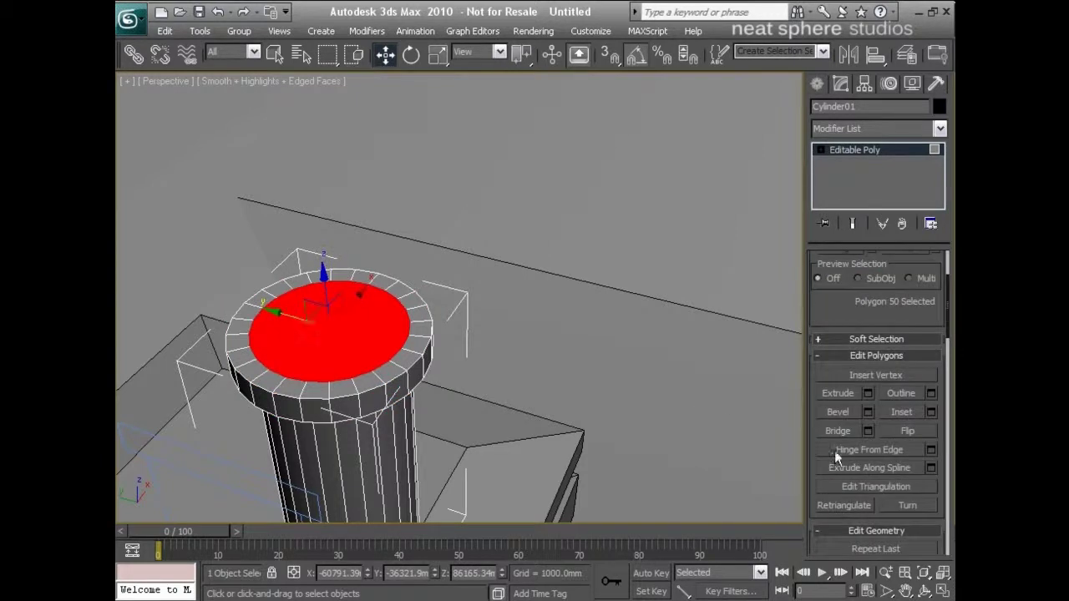
left_click(902, 420)
left_click_drag(399, 309, 356, 404)
Step: Extrude the inset top polygon down into the chimney pot and lower it further to make a deep hollow
left_click(835, 394)
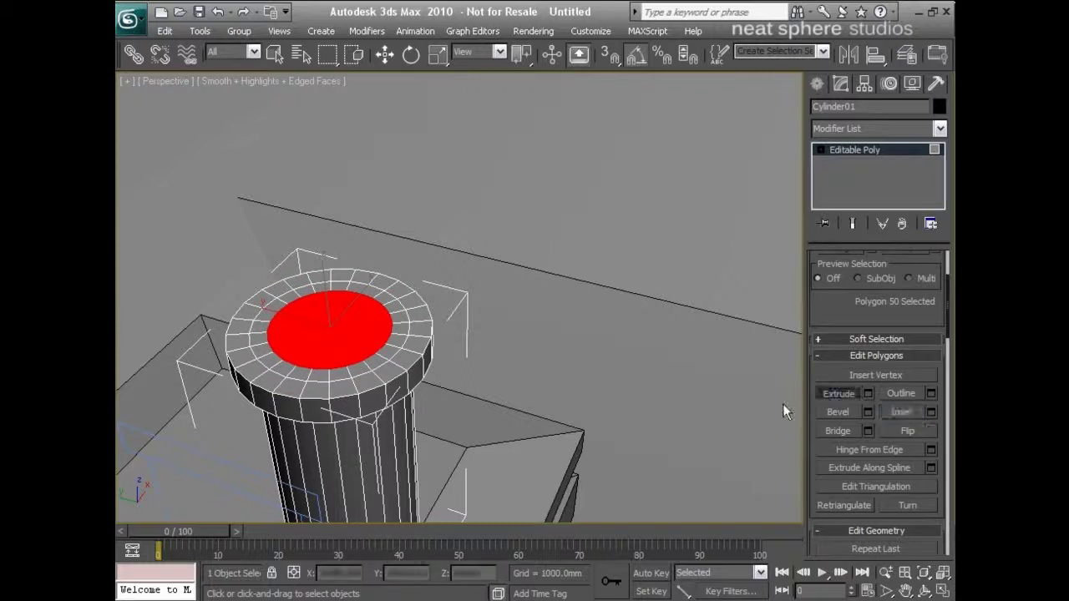
left_click_drag(332, 315, 343, 389)
key("w")
left_click_drag(329, 324, 342, 439)
middle_click_drag(423, 401, 353, 437, "alt")
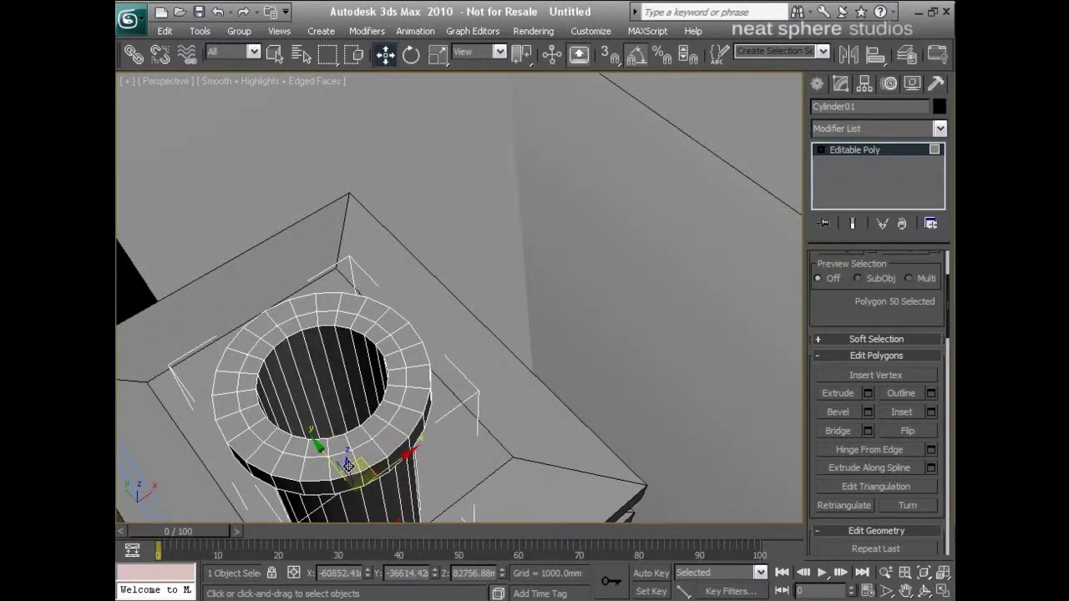
middle_click_drag(409, 418, 404, 399, "alt")
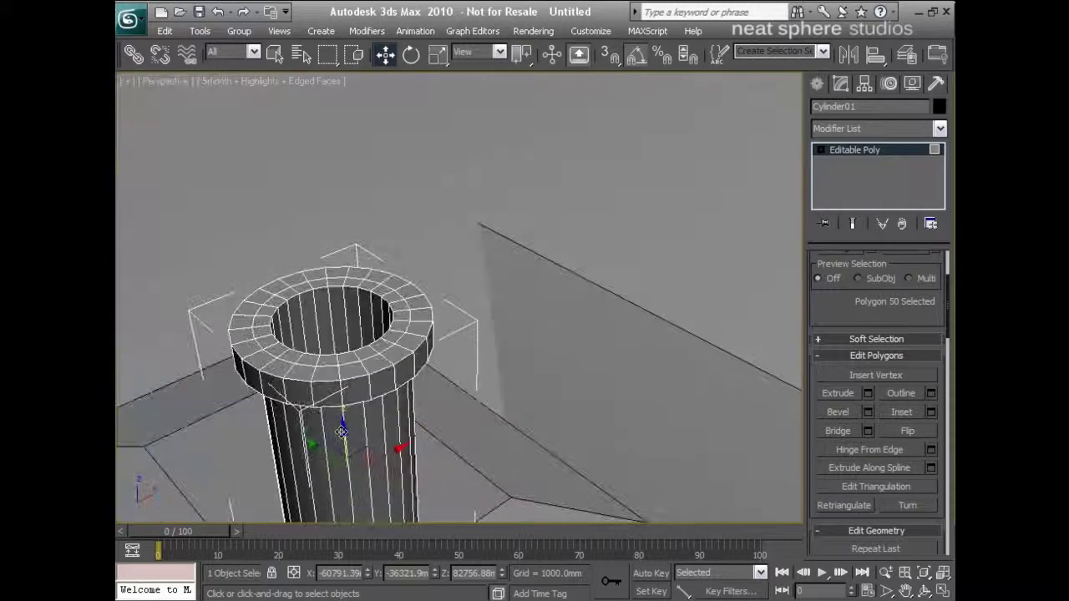
left_click_drag(343, 438, 344, 466)
Step: Check the hollowed chimney pot against the drawing and leave polygon editing
middle_click_drag(366, 367, 504, 292, "alt")
key("w")
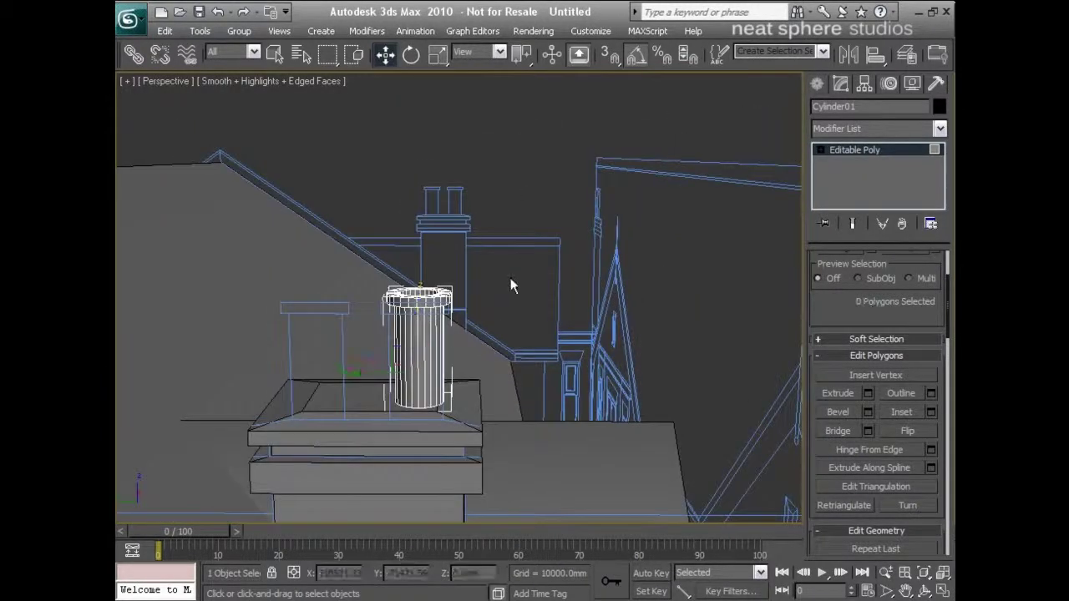
left_click(427, 344)
right_click(399, 321)
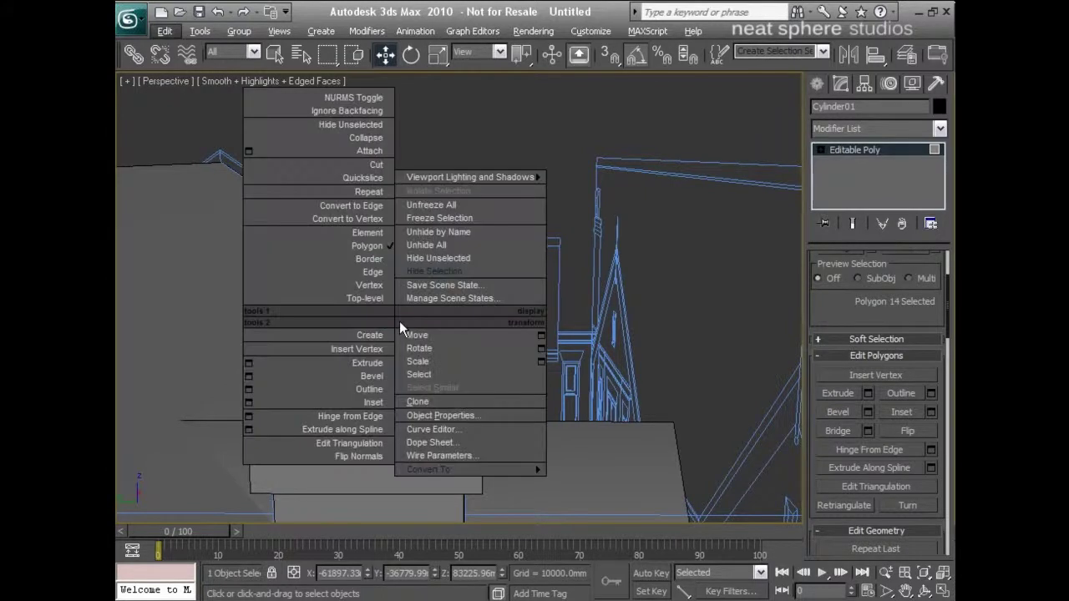
left_click(838, 149)
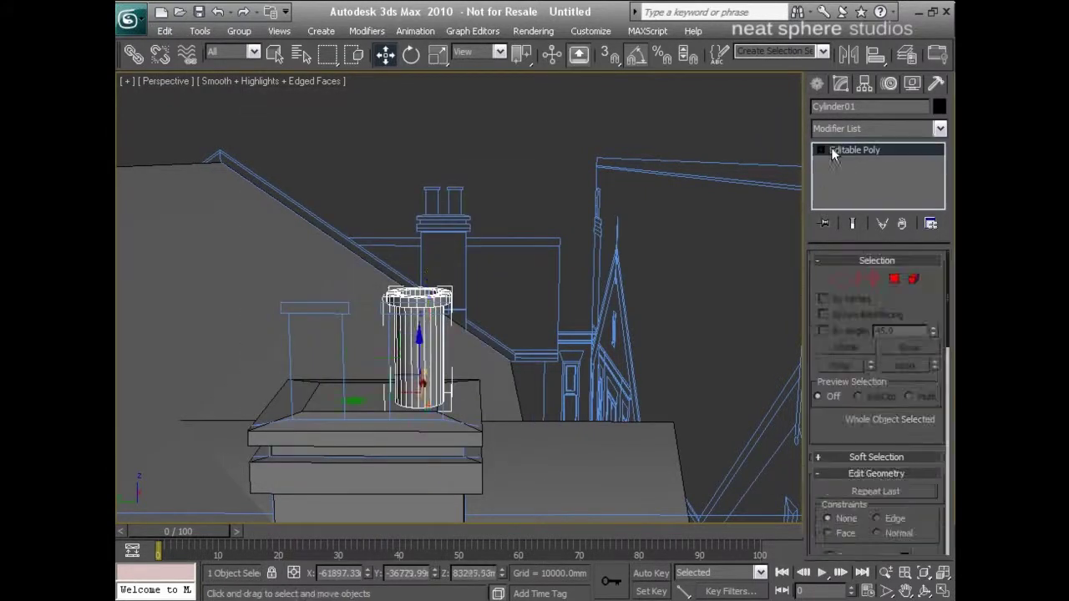
Step: Clone the finished pot as one Copy in the Left view, placed over the second drawn pot outline
mouse_move(472, 368)
middle_mouse_down("alt")
mouse_move(472, 393)
mouse_move(468, 370)
middle_mouse_up("alt")
key("alt+w")
middle_click_drag(370, 399, 410, 387)
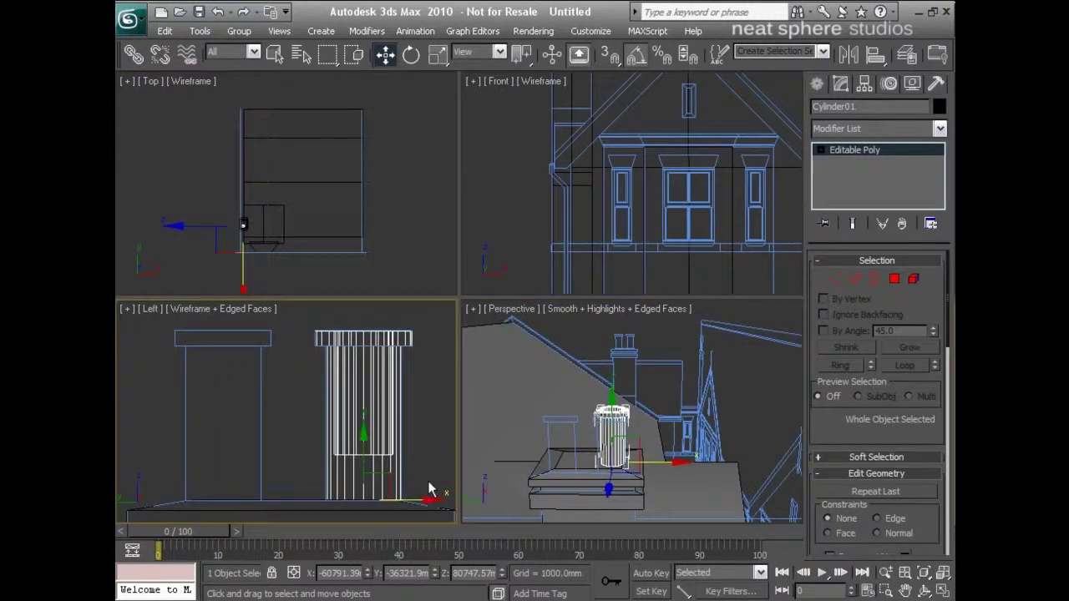
left_click_drag(428, 501, 289, 496, "shift")
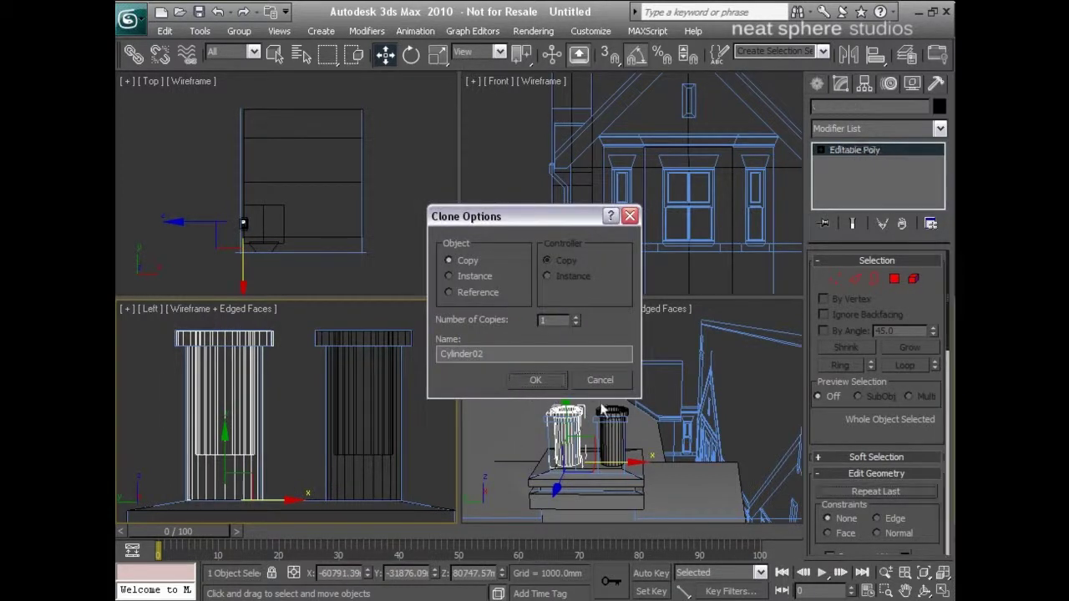
left_click(546, 382)
Step: Mirror the chimney together with both of its pots about the X axis as a Copy in the Perspective view
mouse_move(614, 394)
middle_mouse_down("alt")
mouse_move(625, 386)
mouse_move(582, 355)
mouse_move(567, 428)
middle_mouse_up("alt")
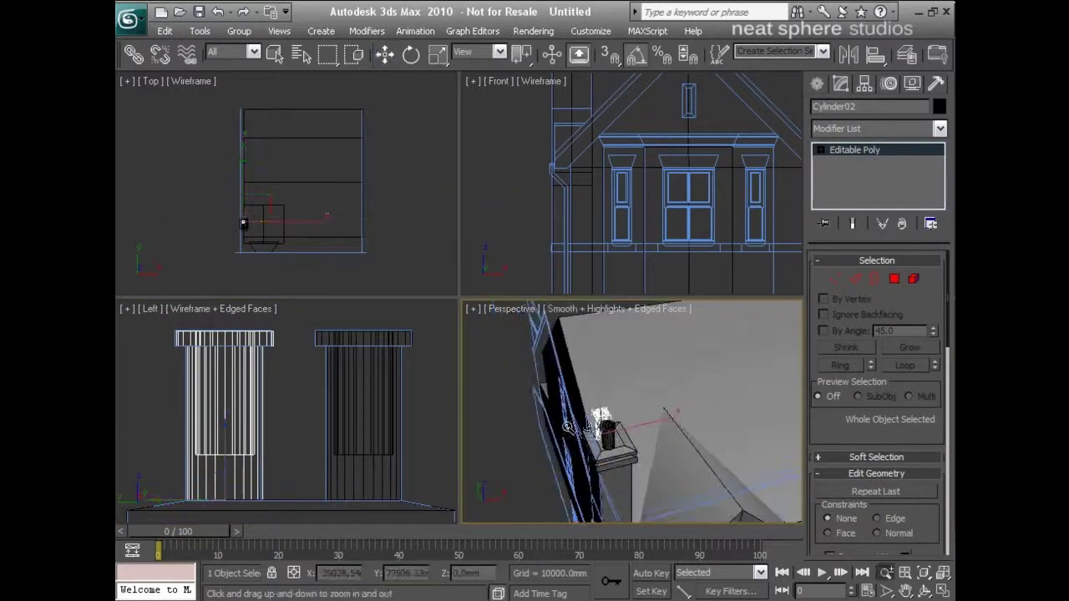
key("alt+w")
left_click_drag(559, 282, 458, 359)
key("w")
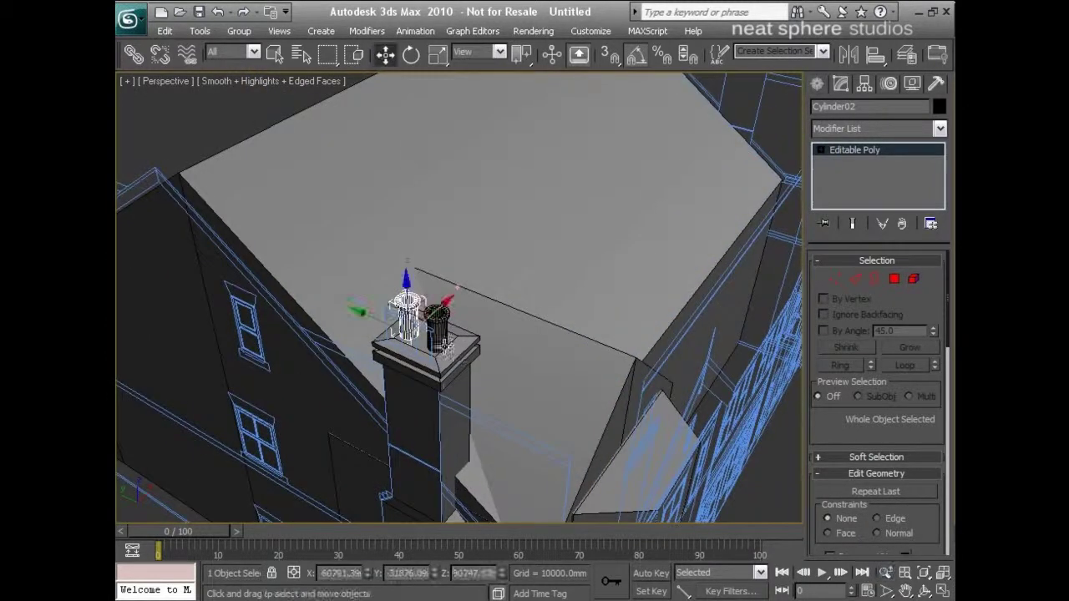
left_click(445, 336, "ctrl")
left_click(465, 366, "ctrl")
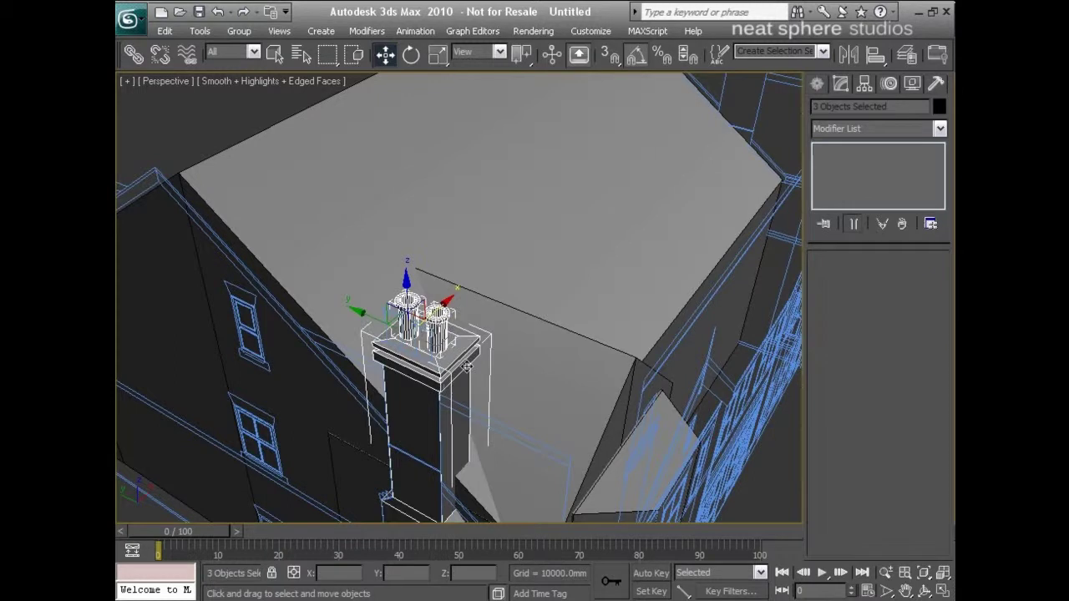
key("alt+z")
left_click_drag(519, 268, 511, 389)
middle_click_drag(584, 381, 459, 290, "alt")
left_click_drag(800, 67, 720, 68)
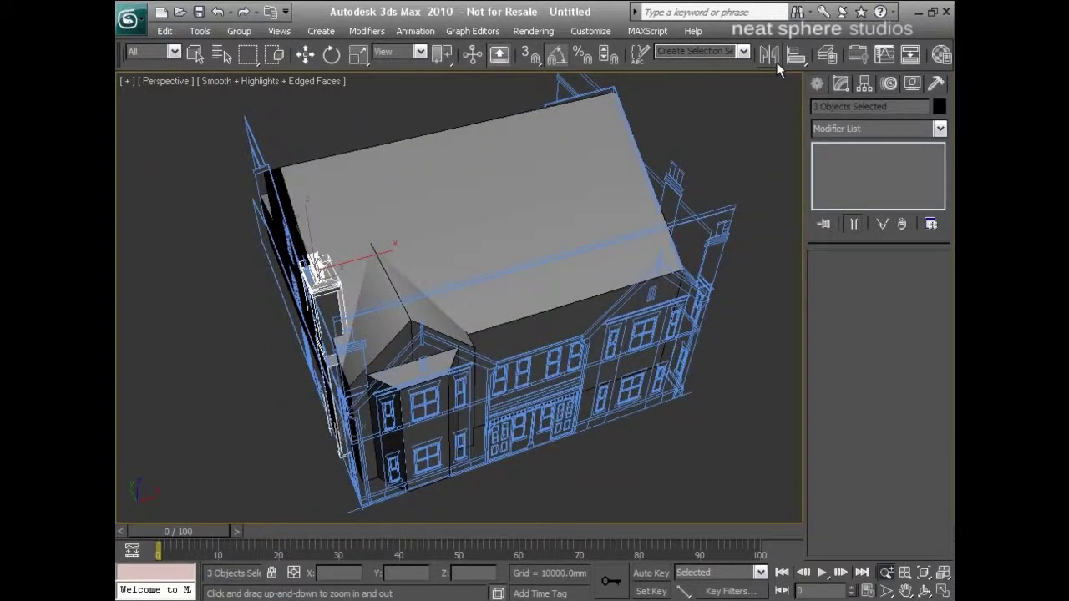
left_click(768, 55)
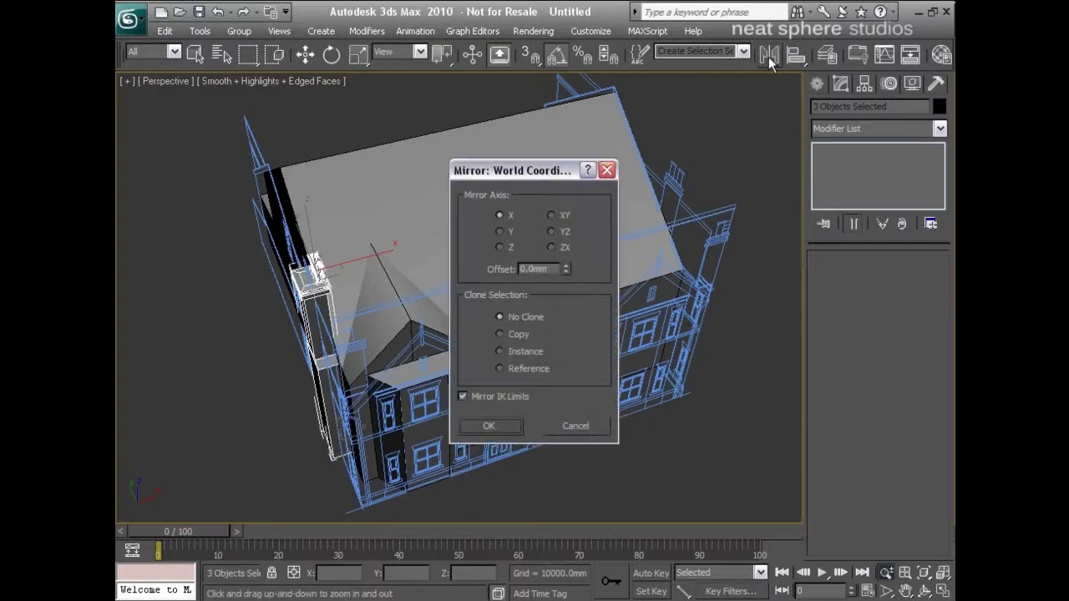
left_click(518, 335)
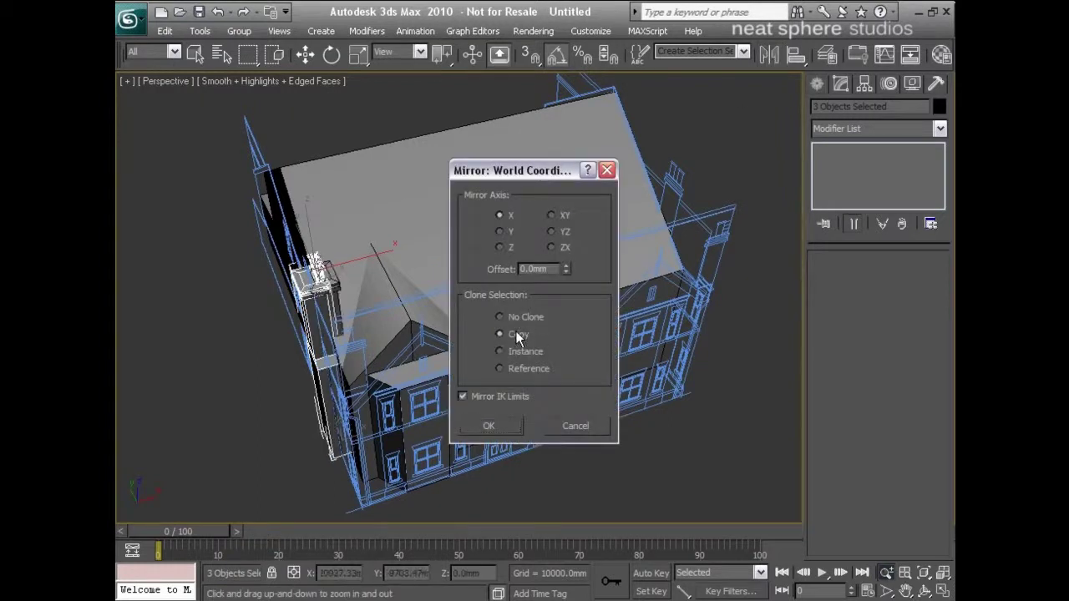
left_click(490, 427)
Step: Move the mirrored chimney and pots along X across the roof to the opposite end of the house
key("w")
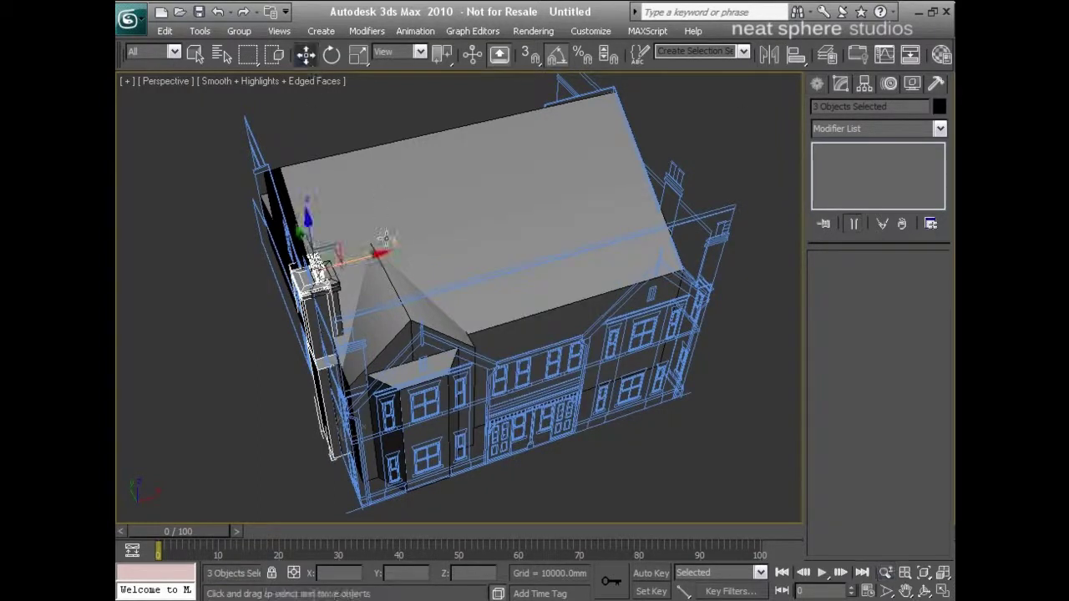
left_click_drag(371, 257, 728, 182)
middle_click_drag(763, 319, 714, 309, "alt")
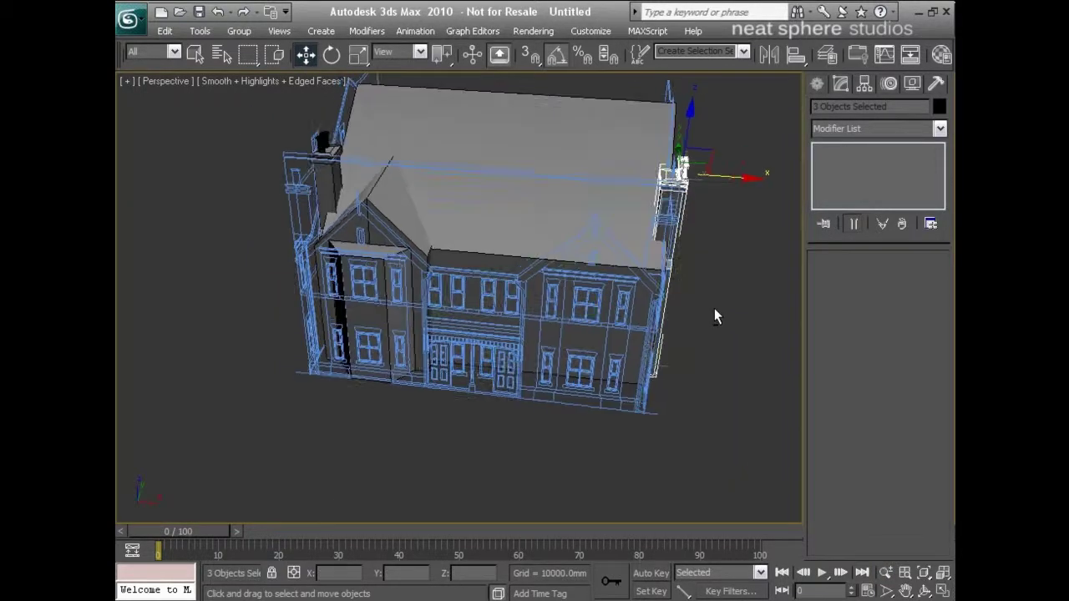
Step: Align the mirrored chimney with its drawn outline in the Front view by moving it about -3925 mm along X
key("alt+w")
right_click(382, 427)
right_click(671, 209)
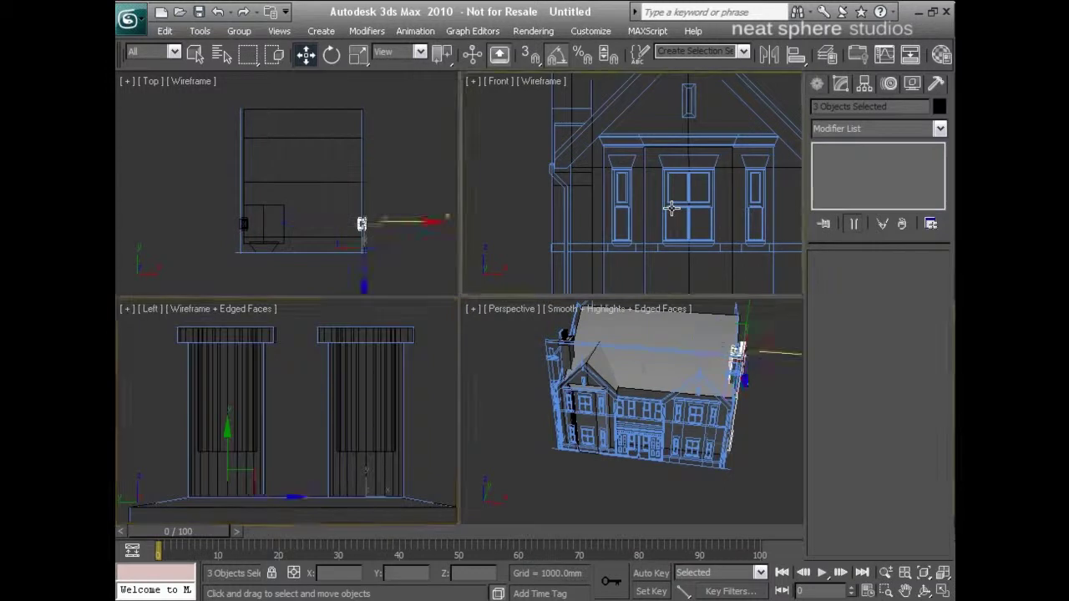
key("alt+w")
middle_click_drag(748, 277, 431, 276)
key("alt+z")
left_click_drag(509, 223, 589, 343)
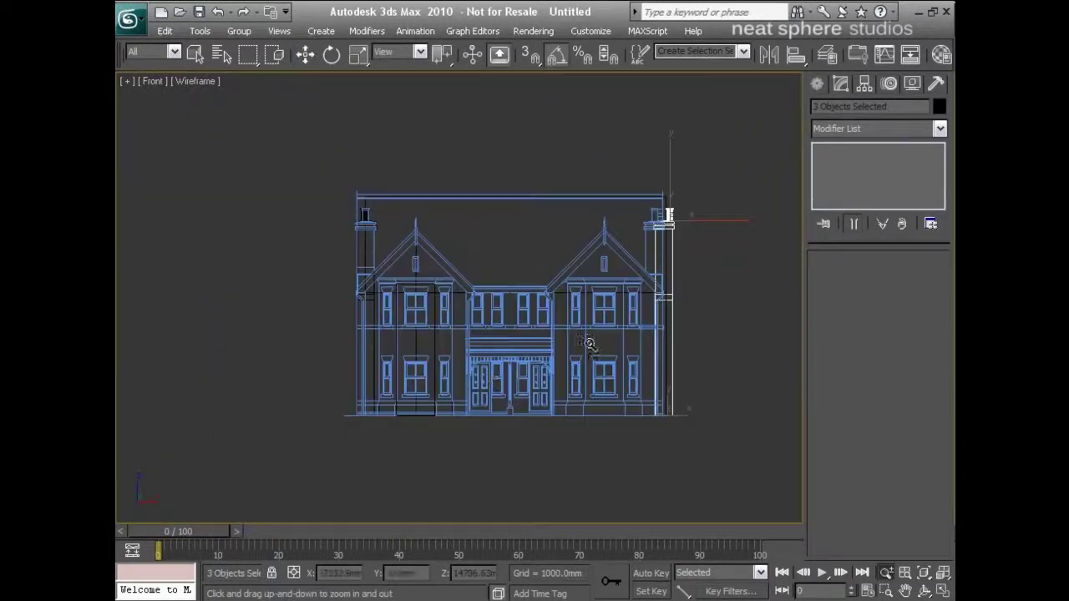
middle_click_drag(623, 332, 445, 362)
left_click_drag(478, 363, 503, 313)
right_click(503, 313)
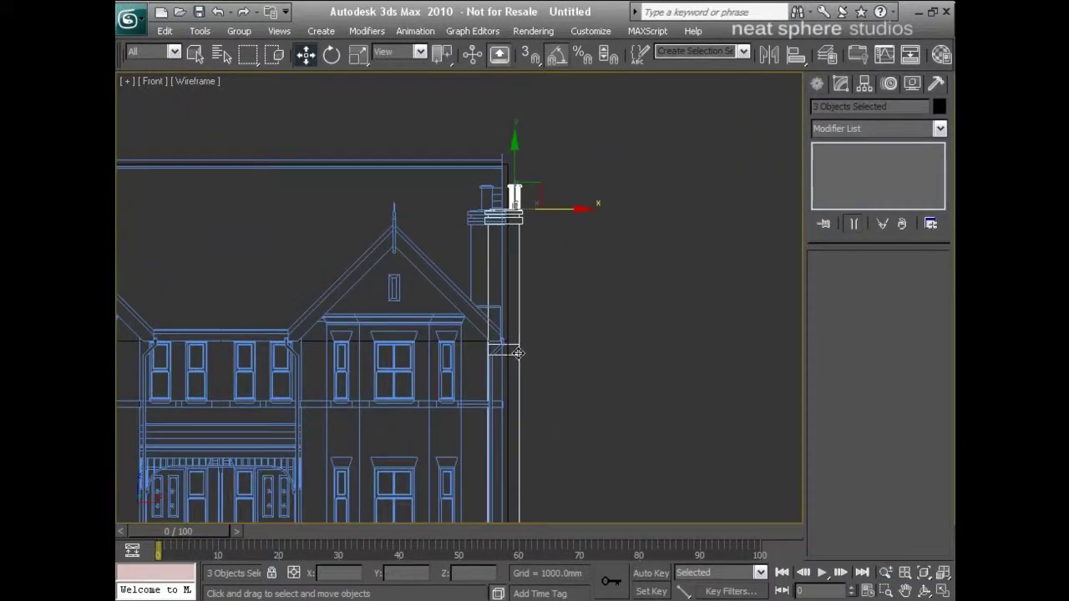
middle_click_drag(518, 354, 502, 382)
scroll(502, 382, "up", 2)
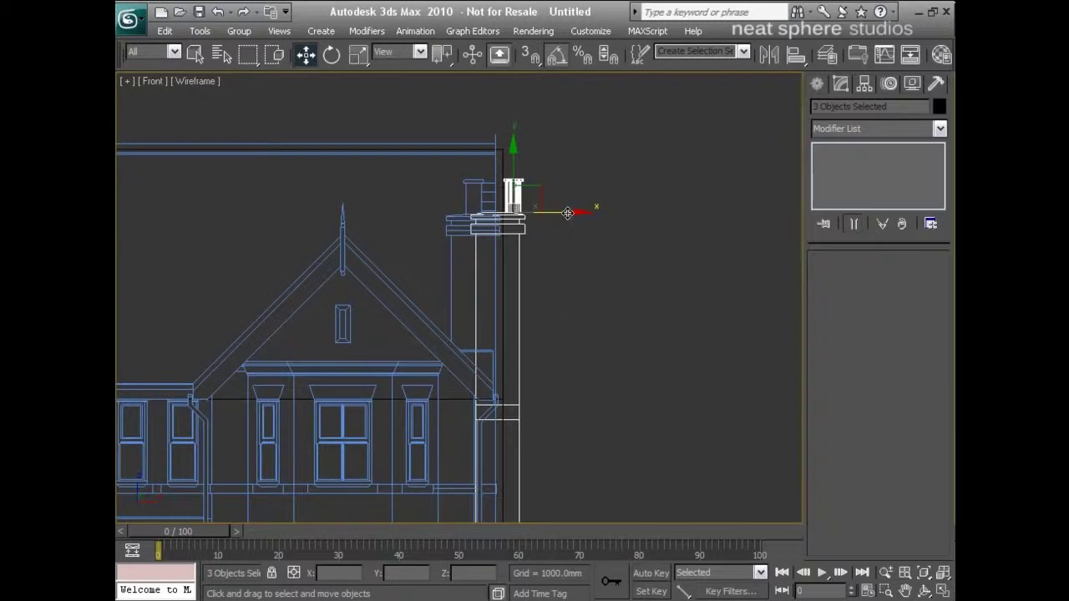
left_click_drag(567, 213, 542, 216)
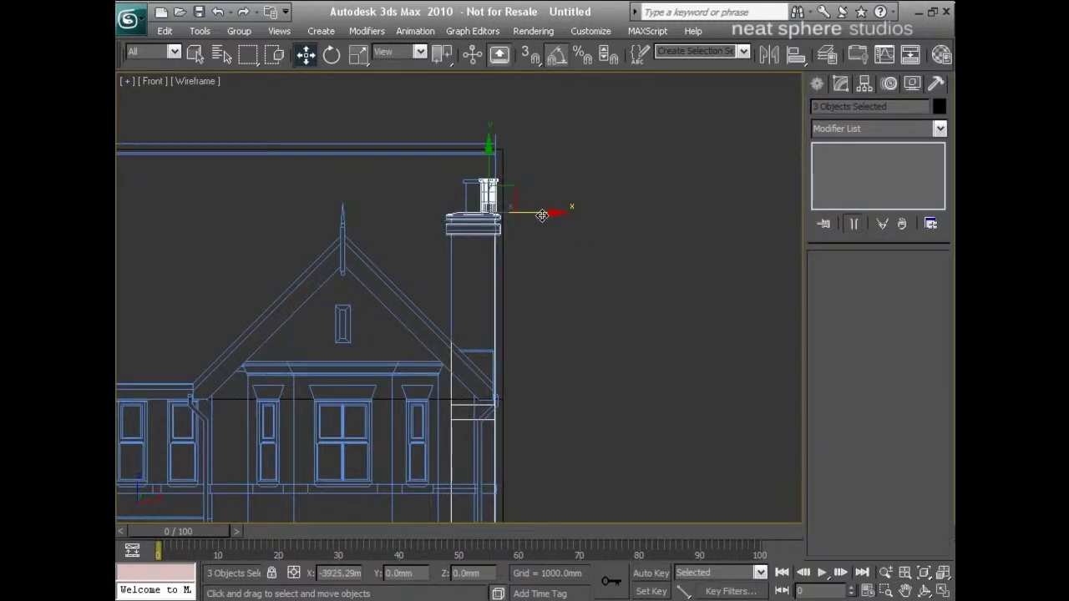
Step: Move the two mirrored chimney pots along X onto their drawn outline in the Front view
left_click(551, 177)
scroll(534, 251, "up", 5)
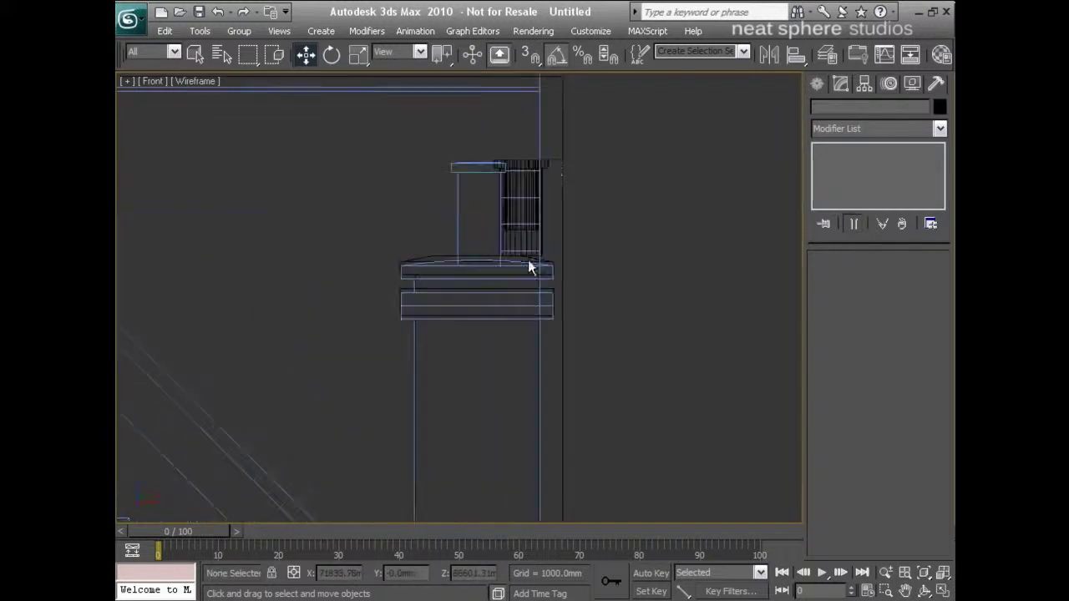
left_click(524, 168)
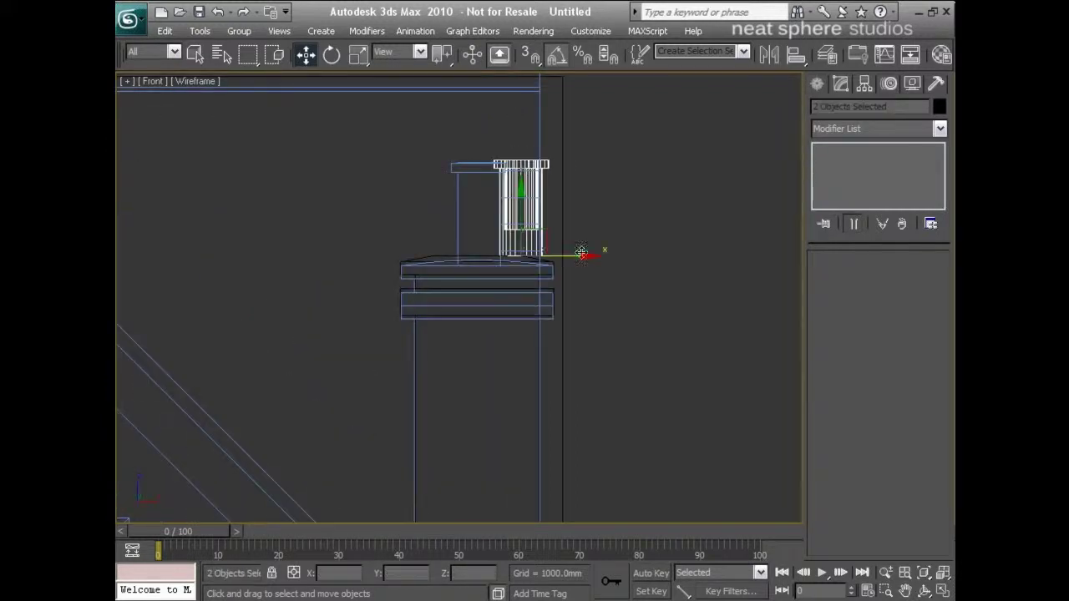
left_click_drag(586, 256, 544, 263)
Step: Move the two original chimney pots about 441 mm along X onto their drawn outline in the Front view, then deselect them
scroll(477, 318, "down", 6)
middle_click_drag(267, 415, 921, 364)
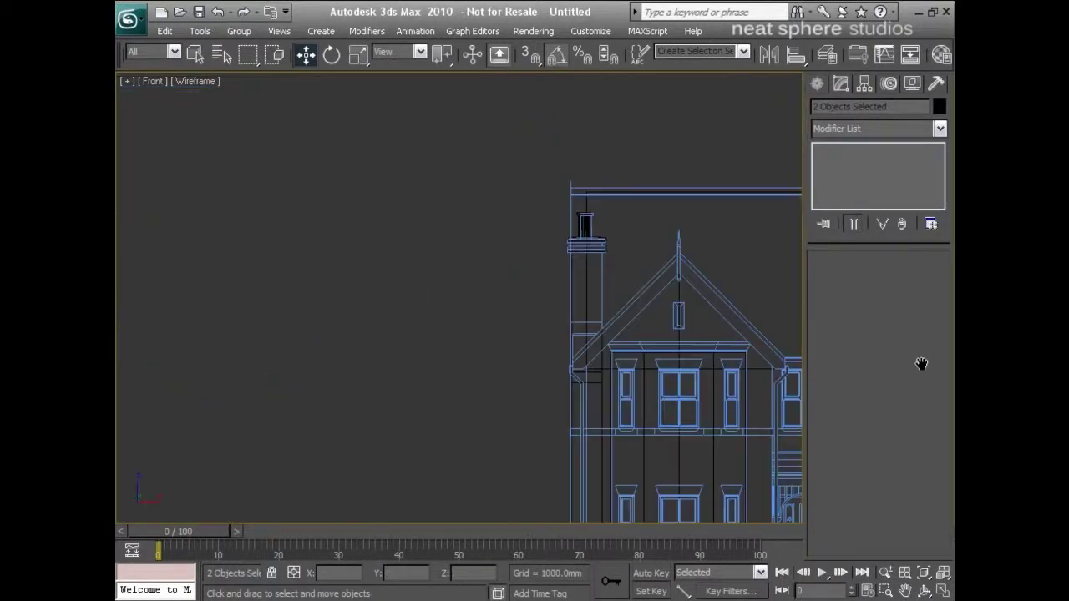
middle_click_drag(632, 249, 508, 289)
scroll(469, 253, "up", 6)
middle_click_drag(513, 146, 485, 221)
scroll(447, 242, "up", 2)
scroll(446, 242, "up", 3)
left_click_drag(343, 110, 362, 154)
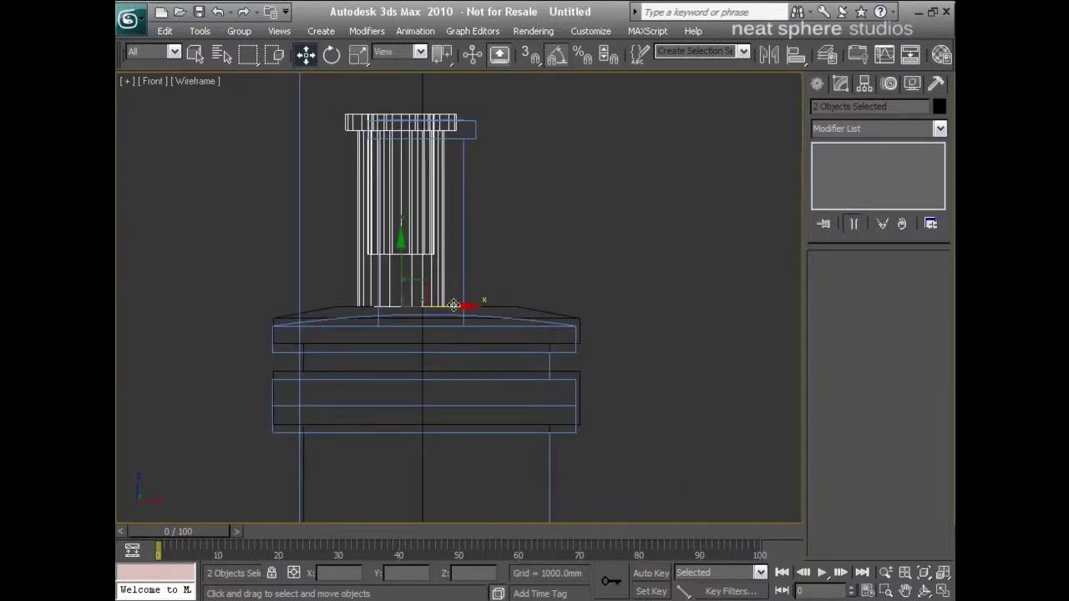
left_click_drag(452, 306, 469, 303)
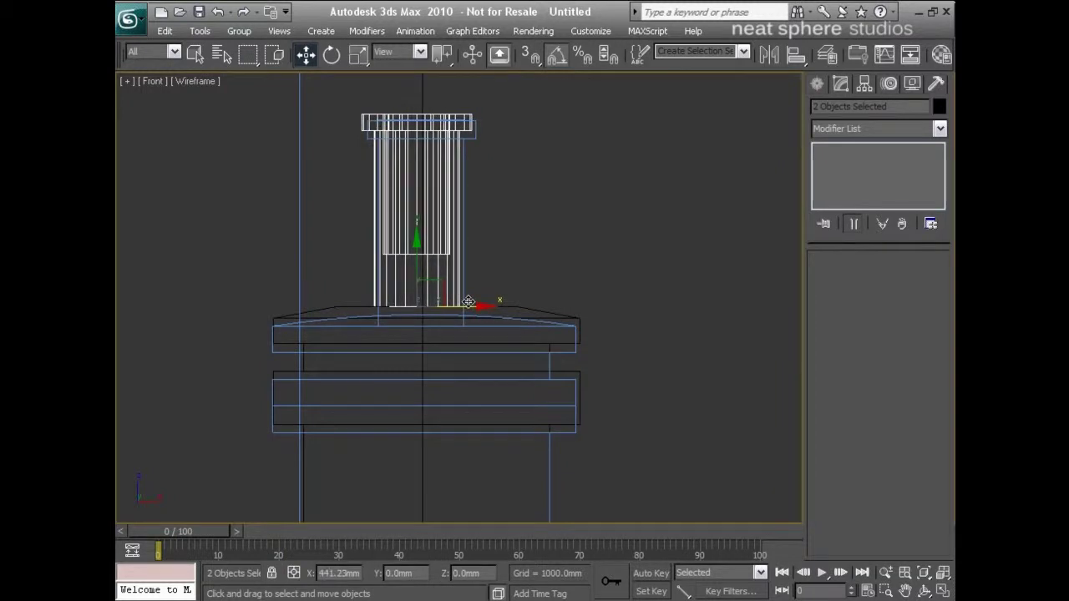
left_click(608, 255)
Step: Clone the front gable block and its bay as one Copy along X, placed over the matching second gable in the Front view
scroll(608, 257, "down", 6)
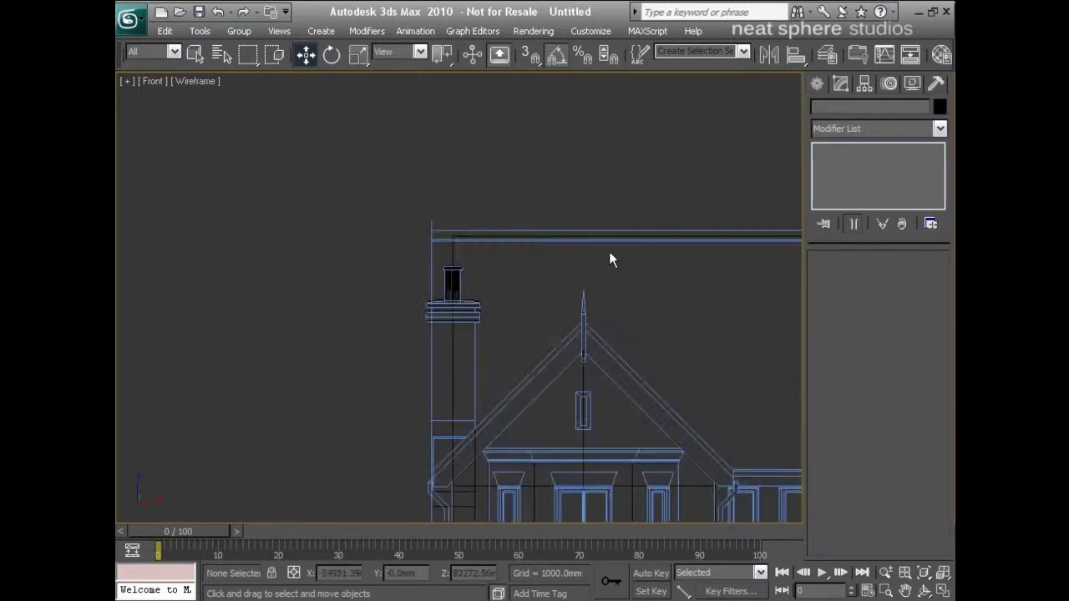
middle_click_drag(653, 311, 392, 306)
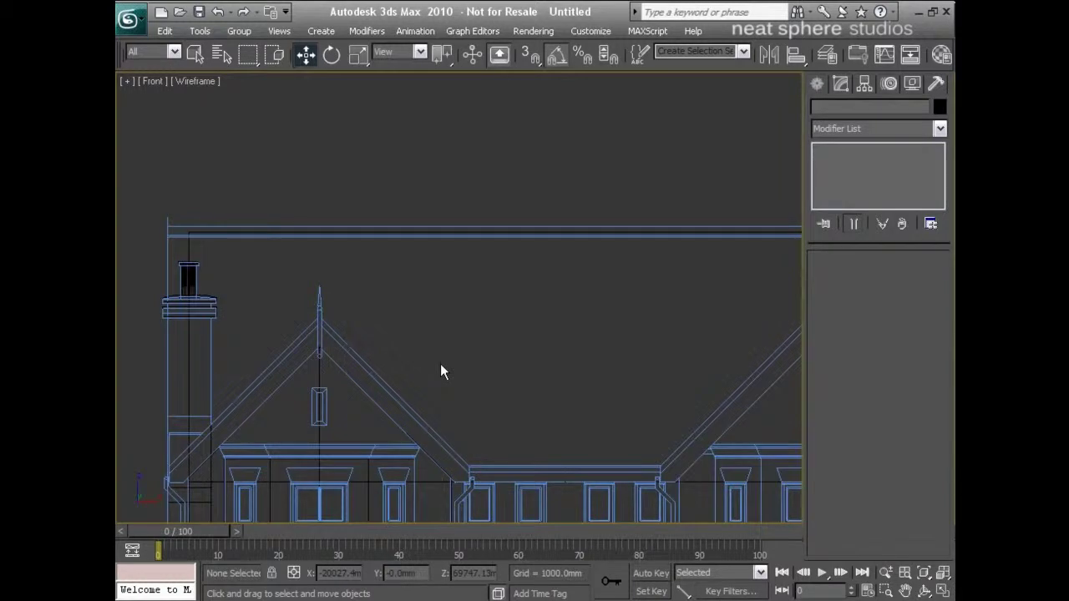
scroll(441, 368, "down", 6)
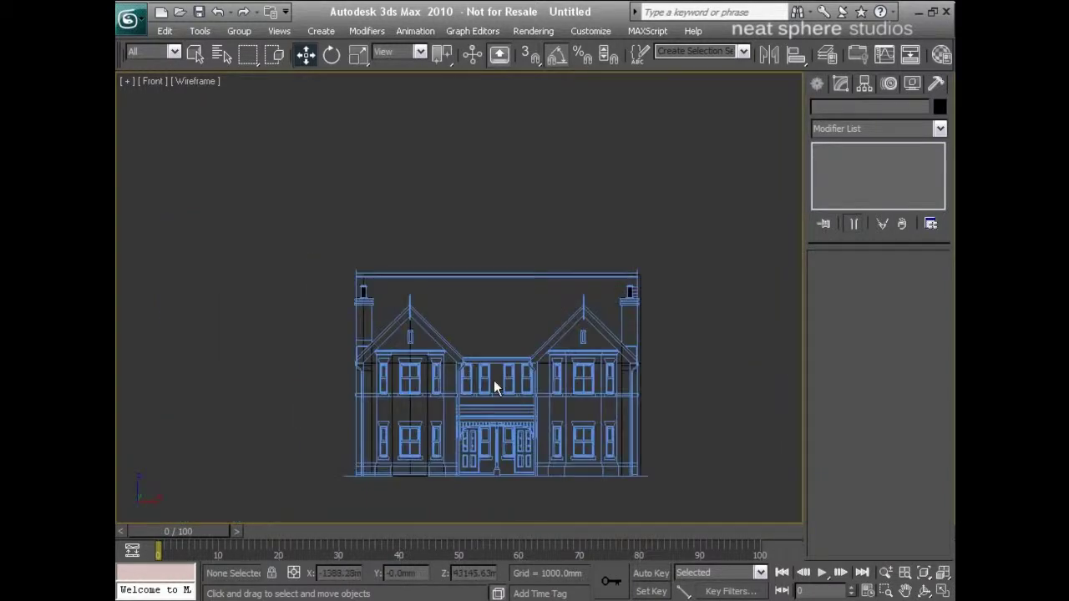
middle_click_drag(493, 380, 447, 385)
key("alt+w")
mouse_move(553, 403)
middle_mouse_down("alt")
mouse_move(633, 411)
mouse_move(522, 413)
mouse_move(540, 398)
middle_mouse_up("alt")
key("alt+w")
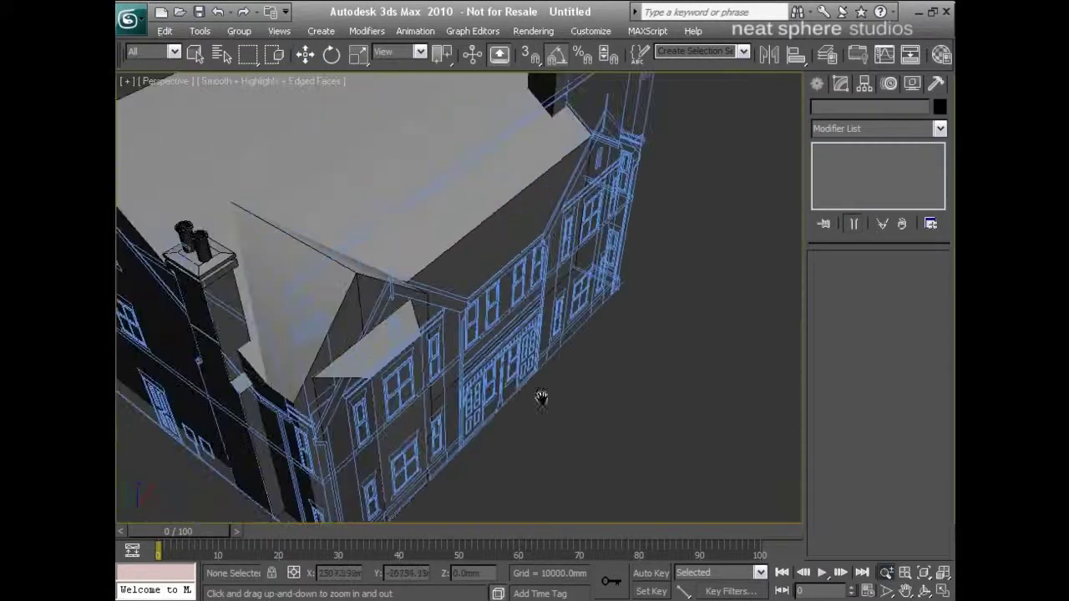
left_click(396, 431)
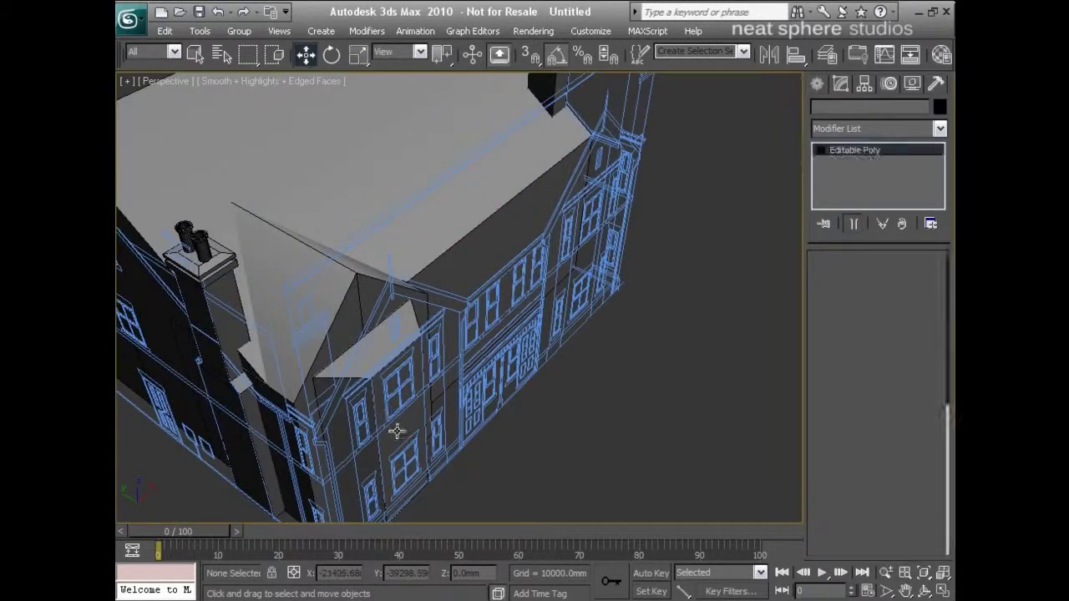
left_click(283, 256, "ctrl")
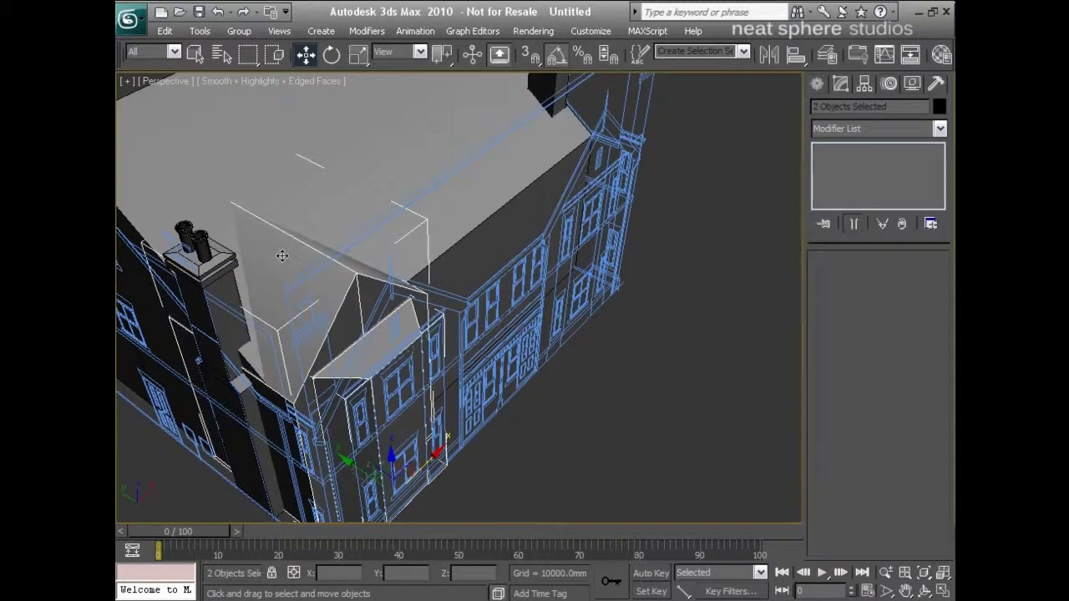
key("alt+w")
scroll(591, 250, "up", 4)
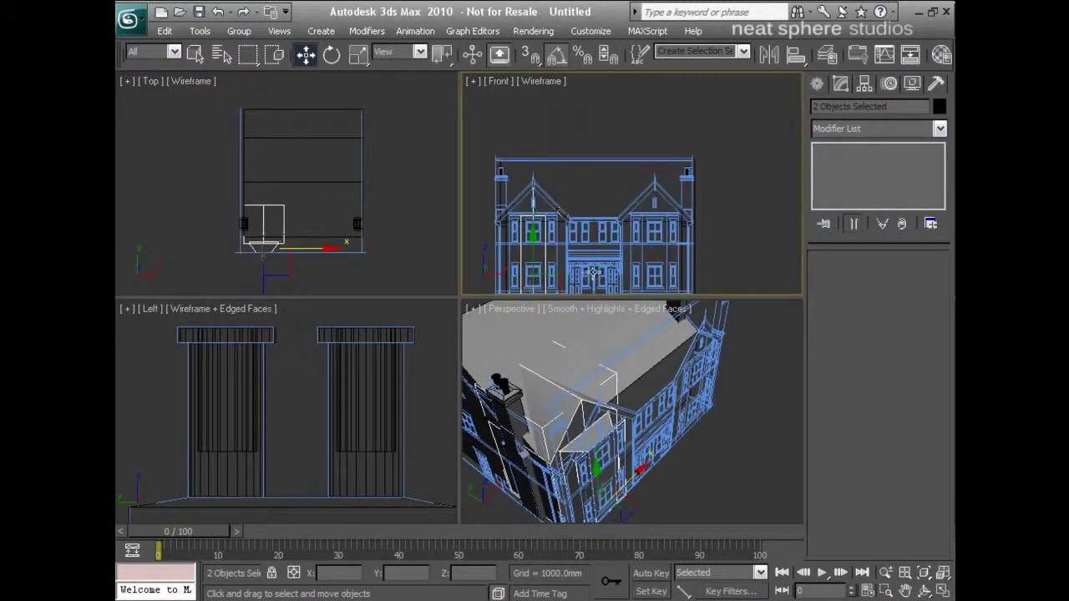
scroll(593, 272, "up", 2)
key("alt+w")
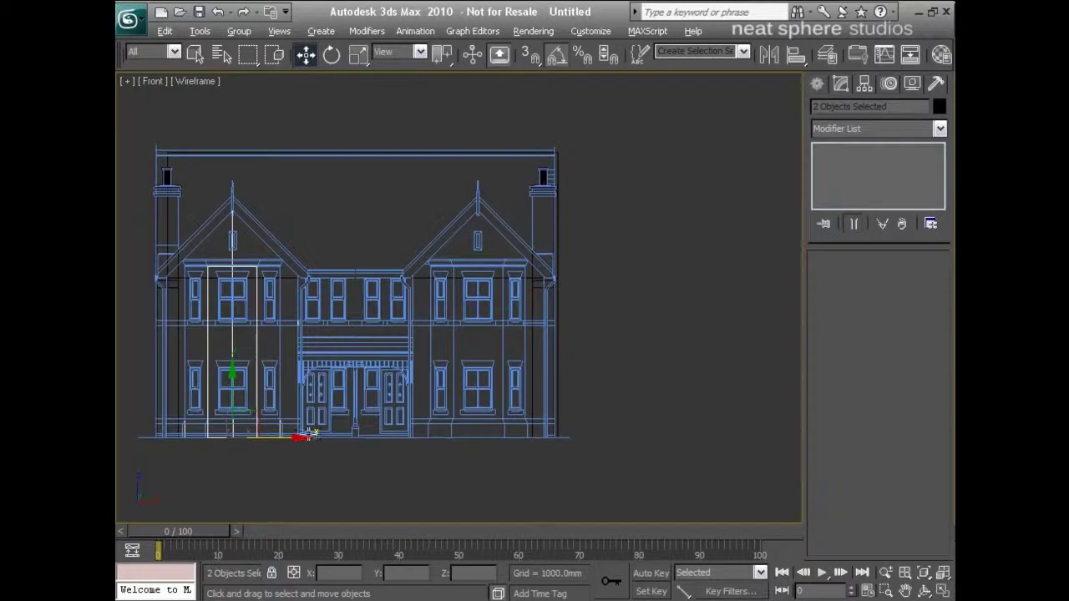
left_click_drag(301, 437, 547, 436)
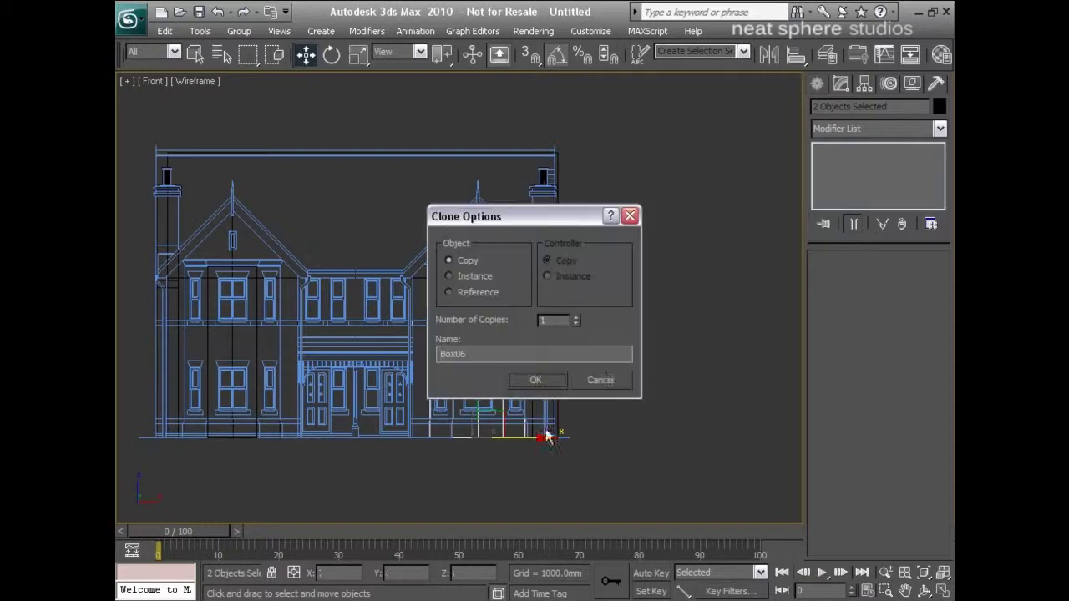
left_click(532, 383)
Step: Hide all shapes by category so only the house geometry is displayed in the Perspective view
key("alt+w")
right_click(543, 384)
key("alt+w")
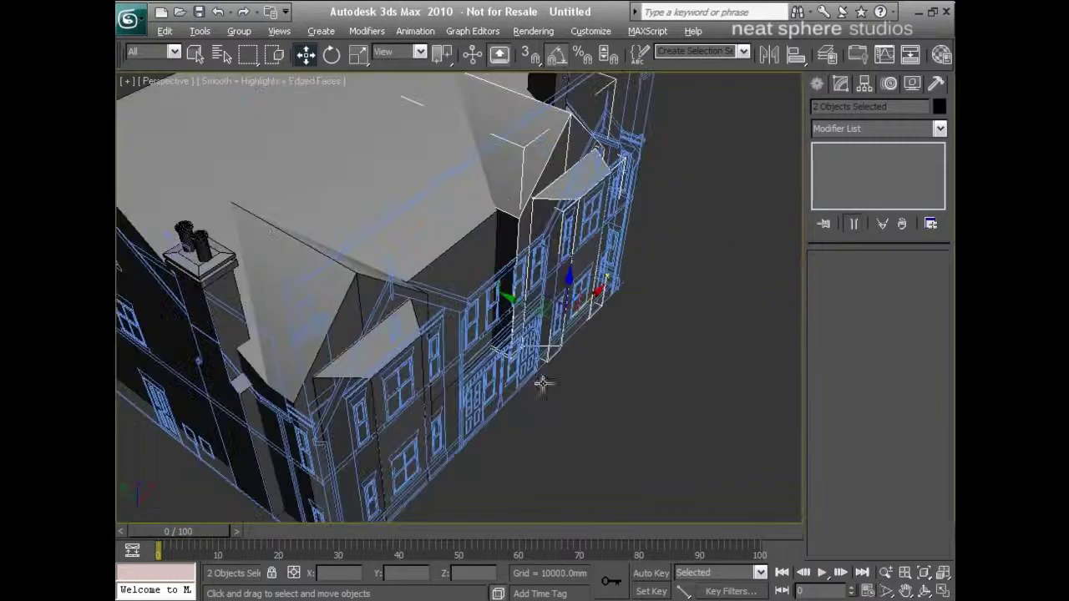
key("alt+z")
left_click_drag(544, 383, 551, 329)
middle_click_drag(585, 329, 560, 308, "alt")
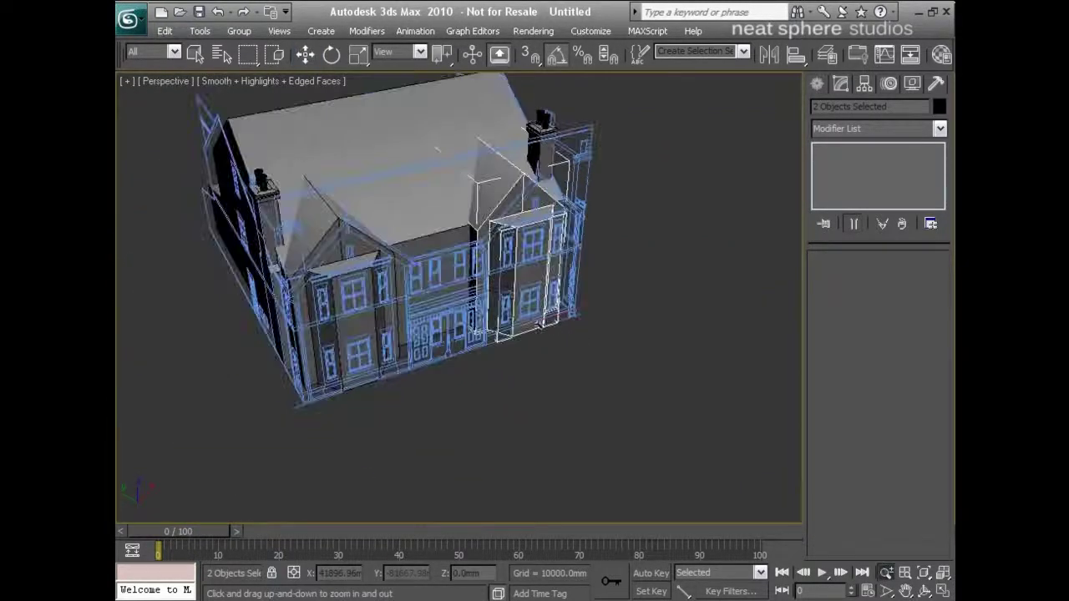
left_click(912, 84)
left_click(824, 257)
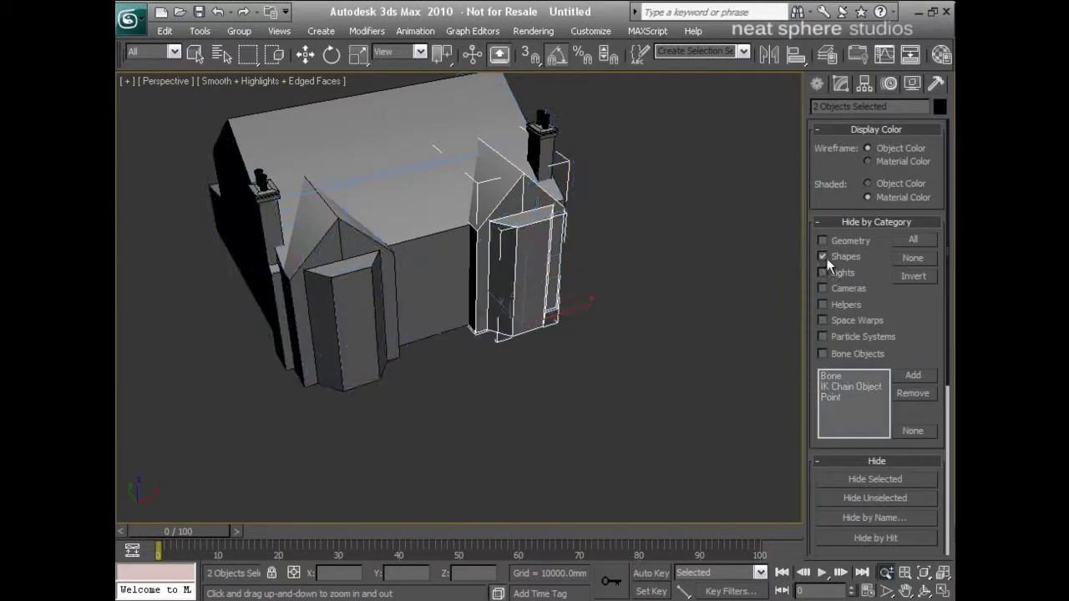
Step: Examine the house model without the drawings from several sides, checking the chimneys, gables and bays
middle_click_drag(413, 213, 482, 272)
key("w")
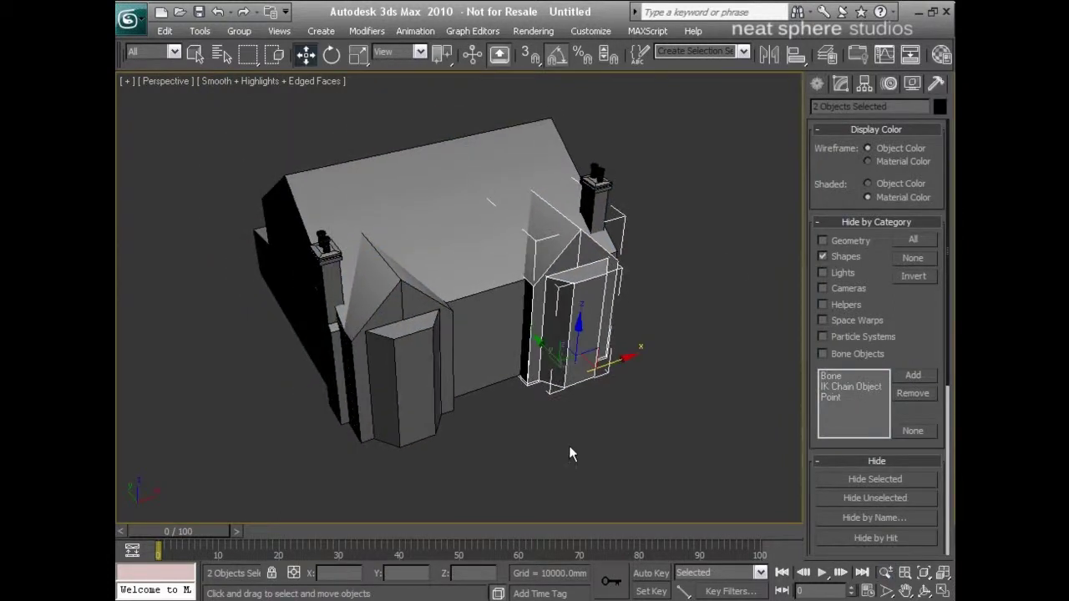
left_click(575, 445)
middle_click_drag(639, 426, 707, 377, "alt")
key("alt+z")
scroll(459, 359, "down", 1)
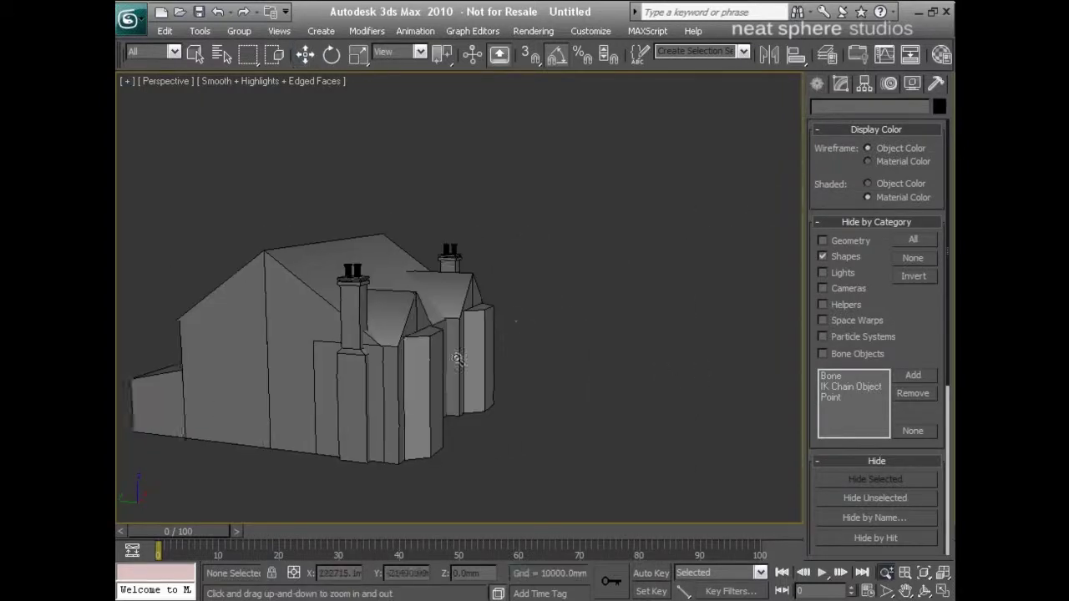
middle_click_drag(404, 359, 512, 356, "alt")
middle_click_drag(276, 359, 635, 362, "alt")
middle_click_drag(295, 344, 555, 352, "alt")
scroll(574, 382, "up", 2)
key("w")
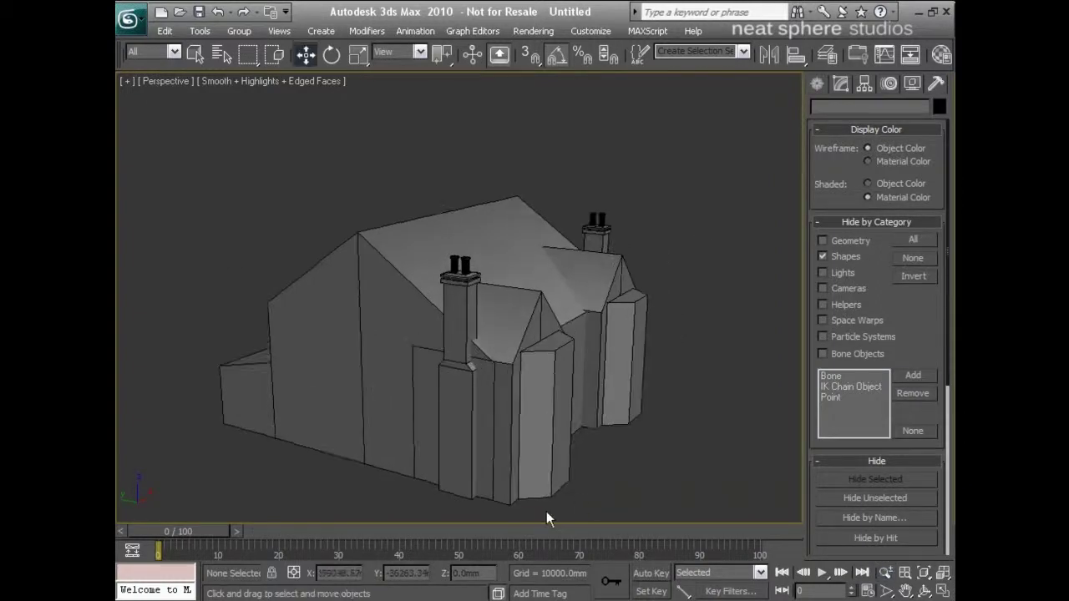
Step: Move the front gable block nearest the viewer and its bay about 990 mm along X
left_click(507, 496)
left_click(540, 487, "ctrl")
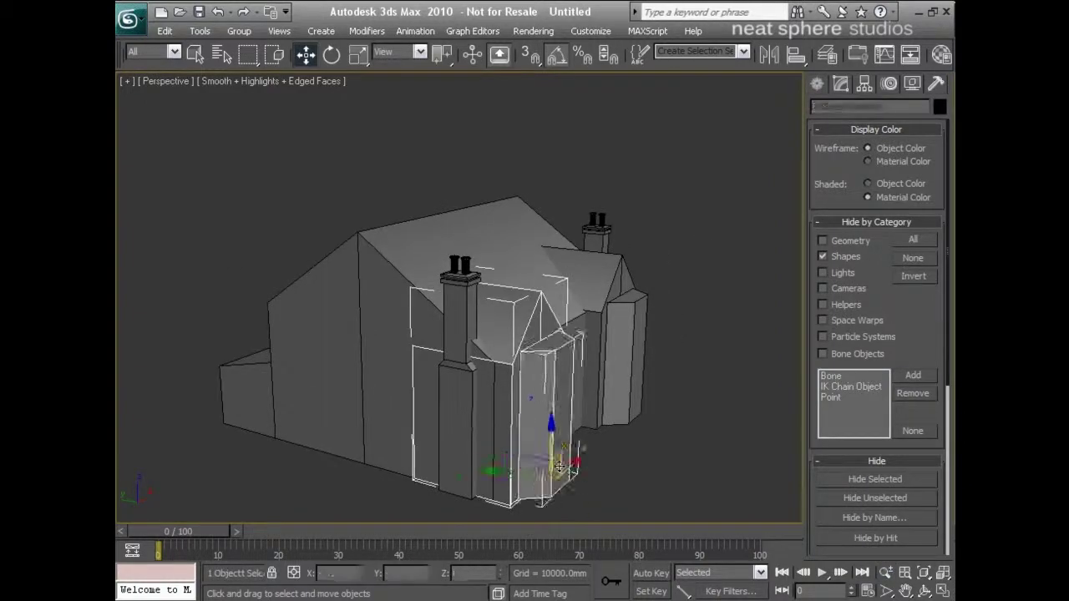
left_click(571, 470)
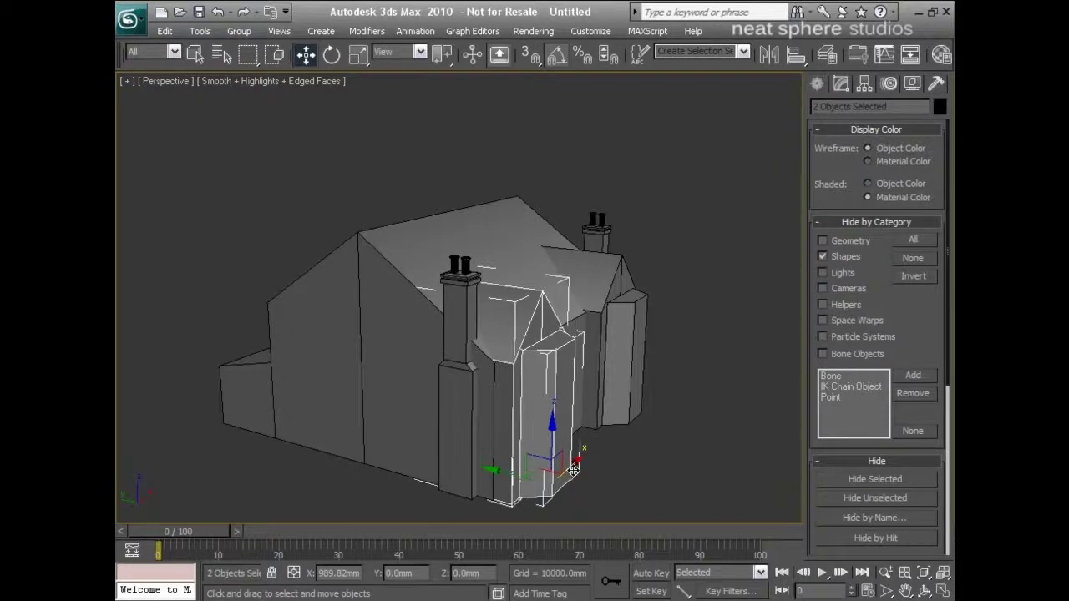
Step: Move the second gable block and its bay slightly outward along X toward the house's end wall, then deselect them
middle_click_drag(639, 402, 530, 335, "alt")
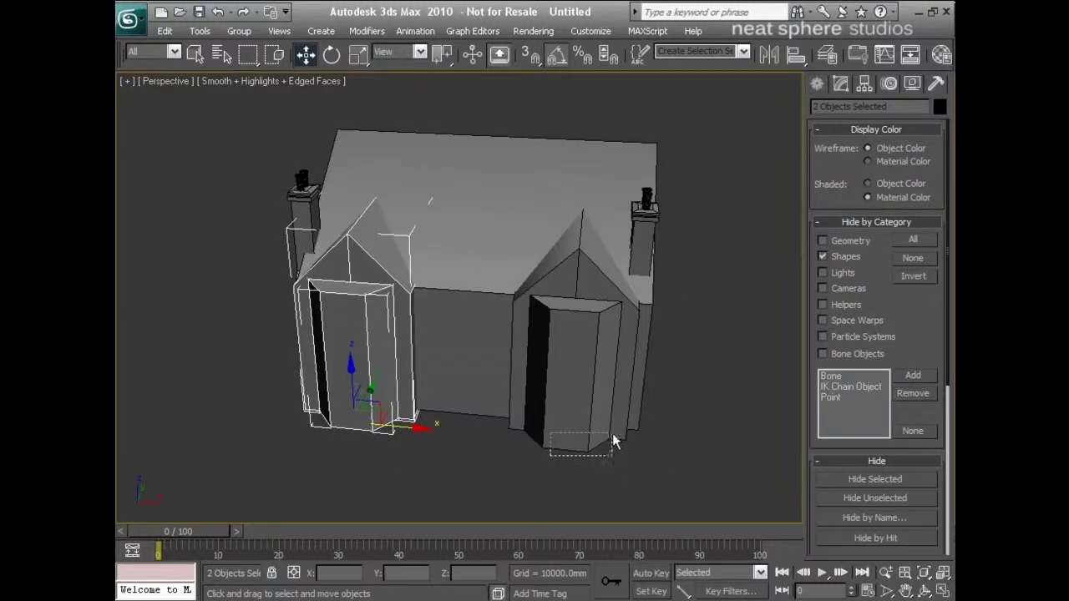
left_click_drag(614, 441, 642, 450)
left_click(655, 445)
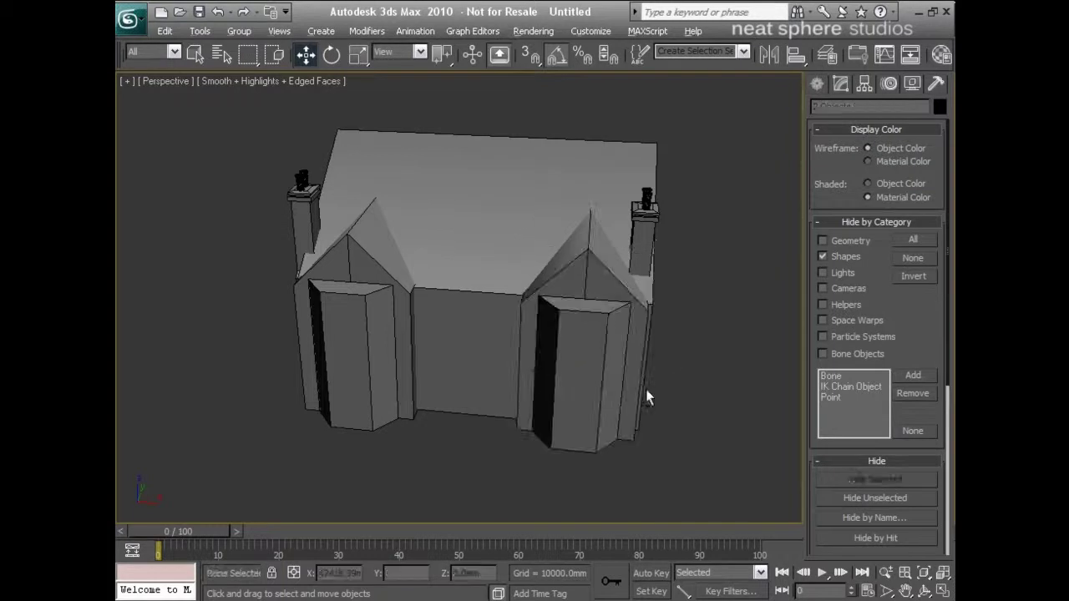
Step: Select the main house block, unhide the shapes and show the front elevation drawing in a maximized Front view
middle_click_drag(647, 396, 679, 383, "alt")
scroll(542, 229, "up", 1)
middle_click_drag(541, 228, 635, 292, "alt")
left_click(613, 161)
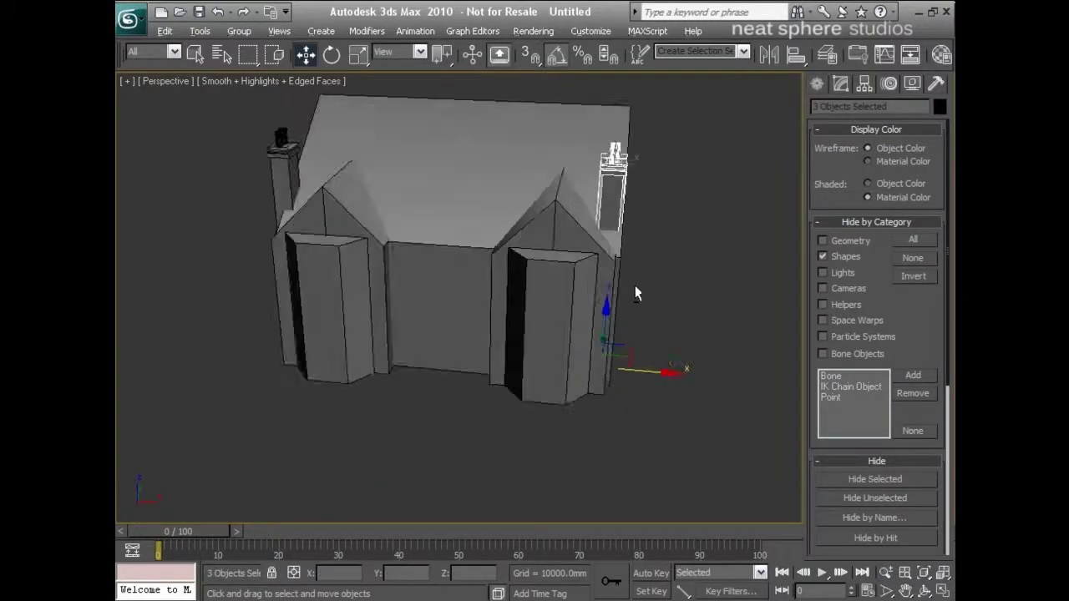
left_click(478, 250)
key("alt+w")
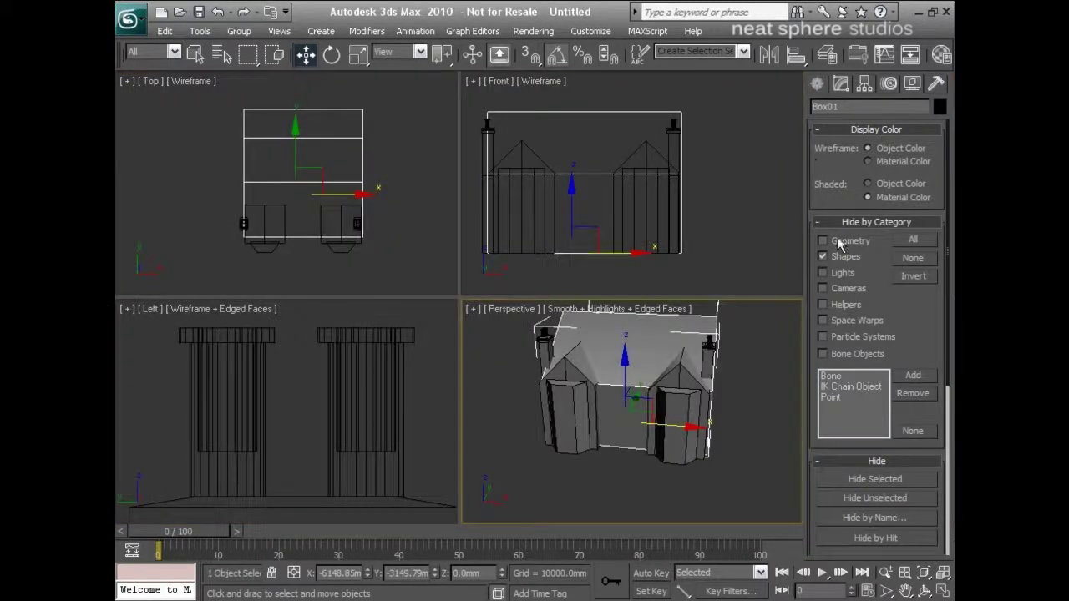
left_click(822, 256)
scroll(672, 201, "up", 5)
scroll(670, 194, "down", 3)
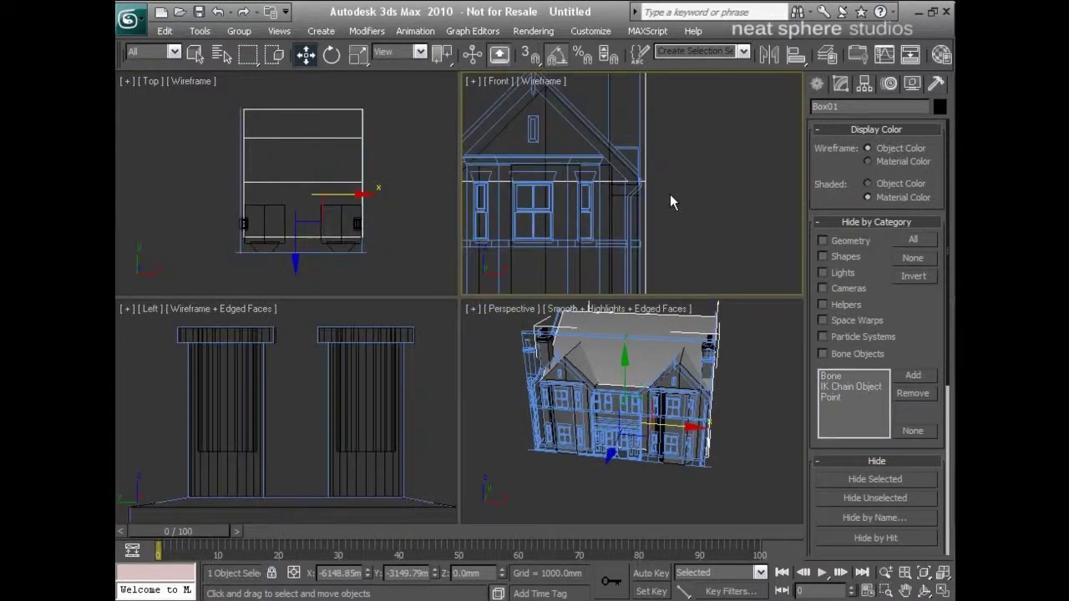
key("alt+w")
middle_click_drag(632, 245, 629, 268)
Step: Move the vertices at the main block's right end inward along X onto the drawn outer wall line in the Front view
left_click(840, 85)
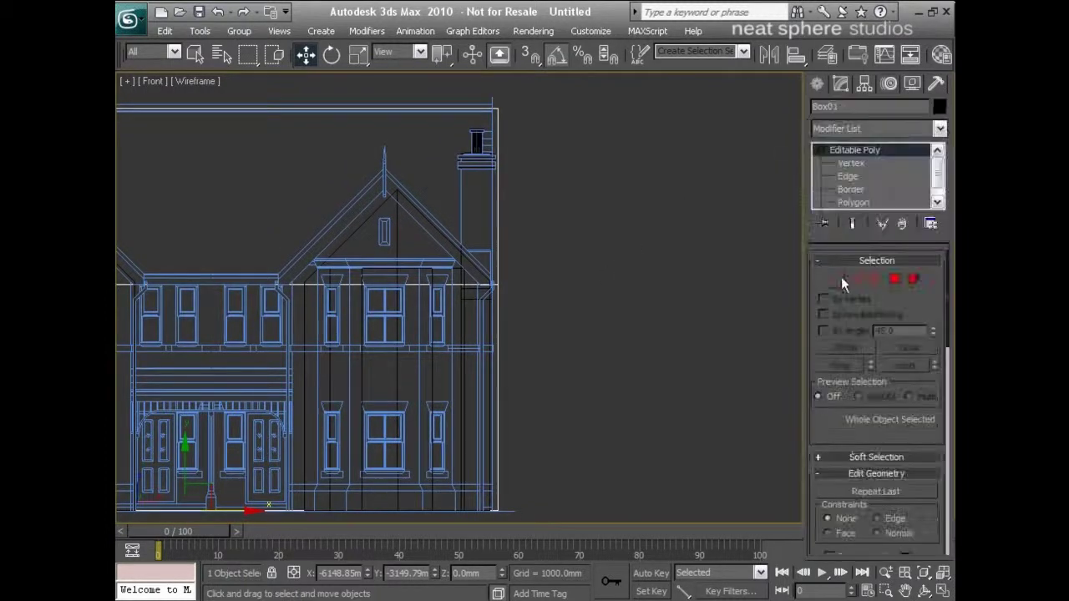
left_click(835, 277)
scroll(652, 218, "down", 2)
left_click_drag(530, 96, 438, 467)
scroll(524, 353, "up", 2)
left_click_drag(557, 382, 545, 381)
left_click(551, 343)
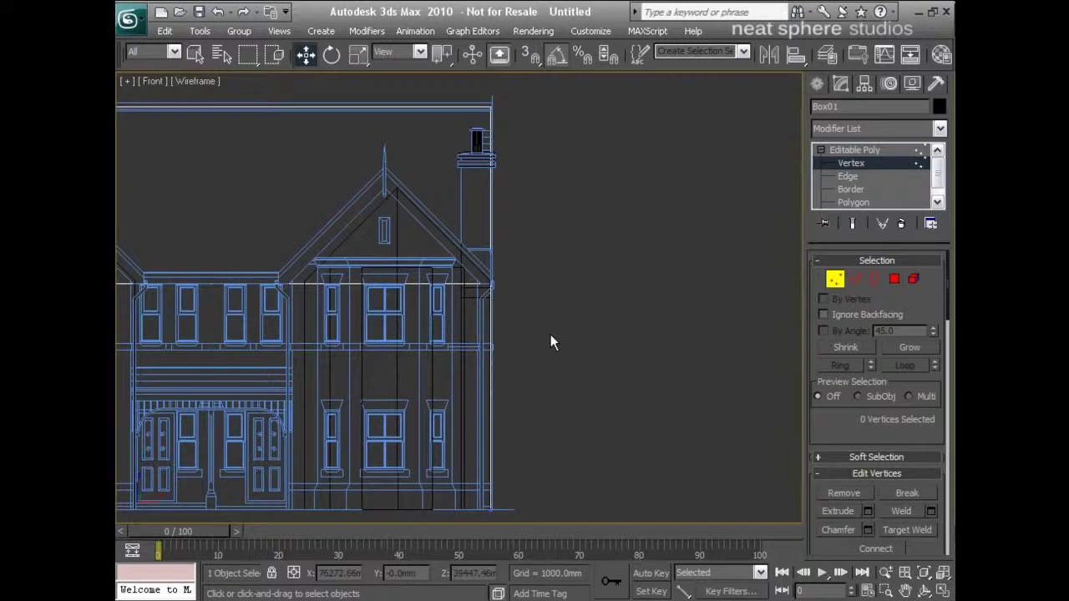
Step: Hide the shapes by category again and show the house geometry in a maximized Perspective view
key("alt+w")
middle_click_drag(784, 413, 680, 417, "alt")
left_click(912, 84)
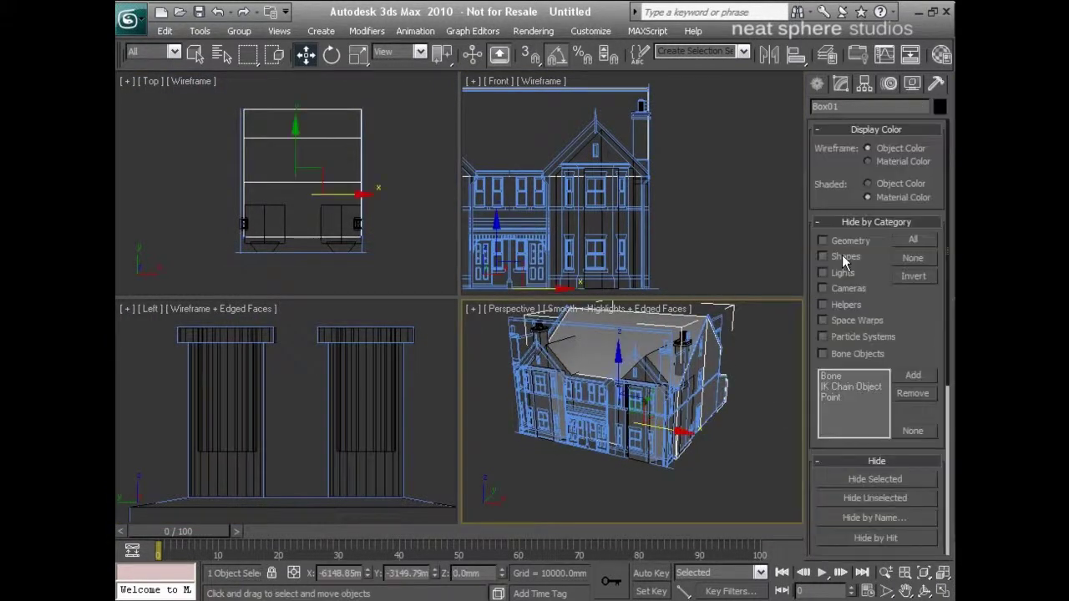
left_click(823, 257)
key("alt+w")
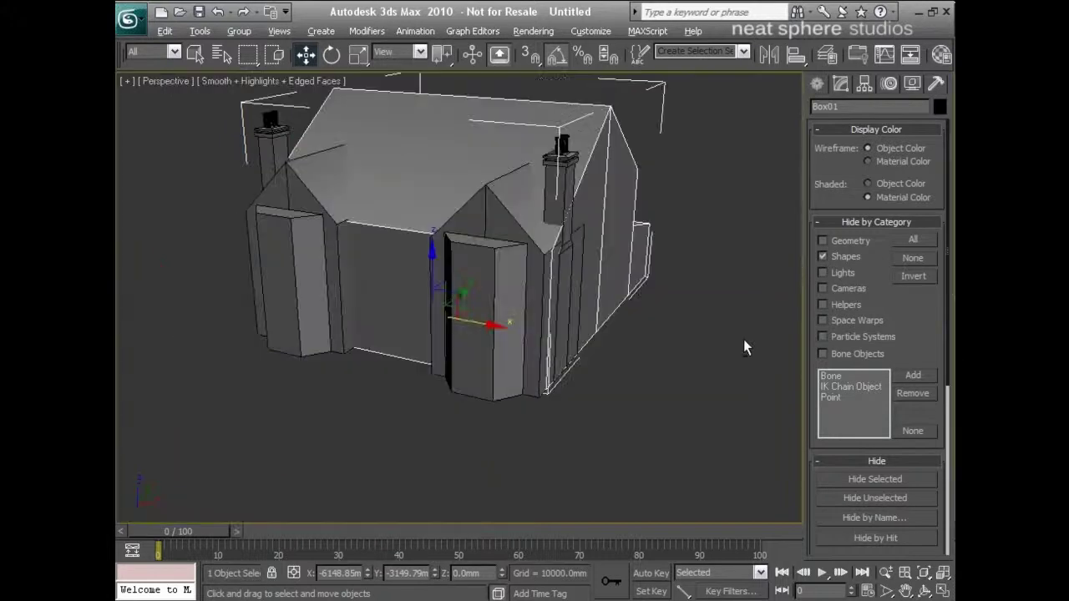
Step: Shift the gable block and bay beside the house's right end slightly inward along X, then deselect them
key("alt+z")
left_click_drag(654, 332, 665, 310)
middle_click_drag(664, 310, 637, 337)
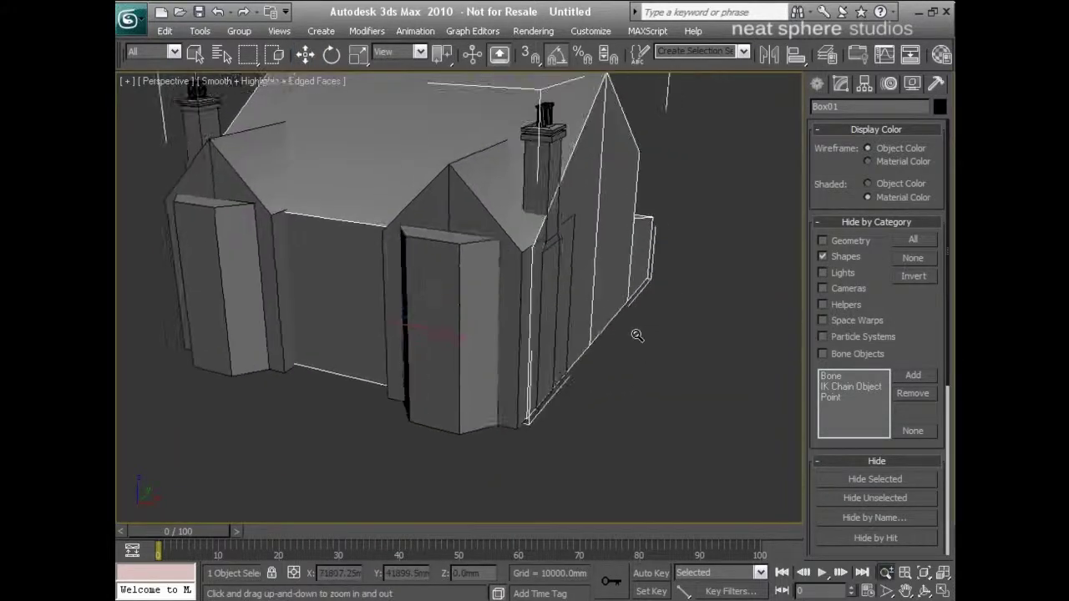
right_click(637, 336)
left_click(512, 423)
left_click(458, 420, "ctrl")
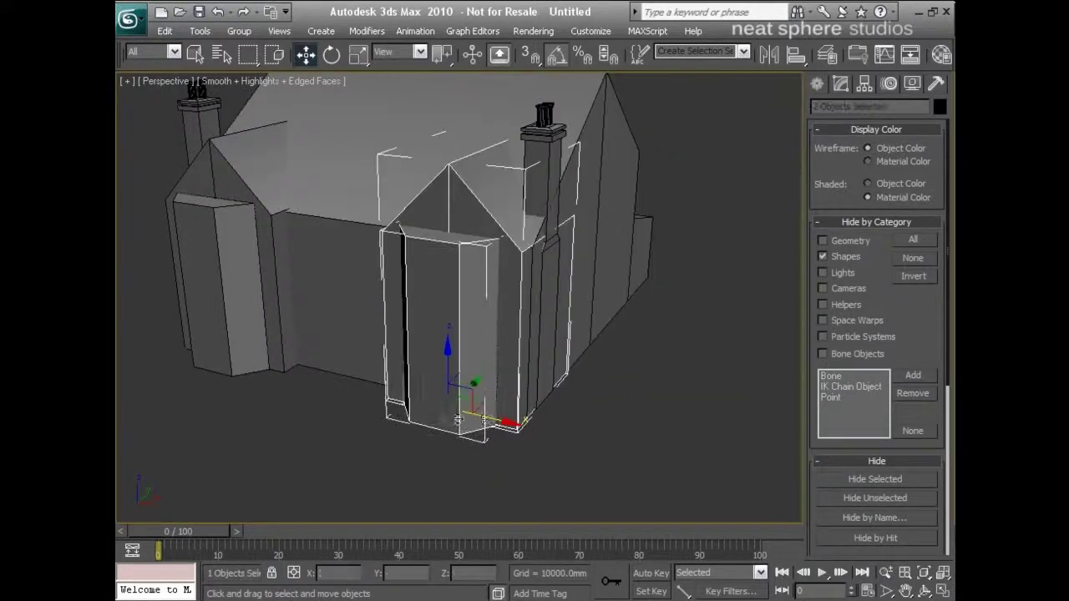
left_click_drag(490, 421, 487, 422)
left_click(637, 382)
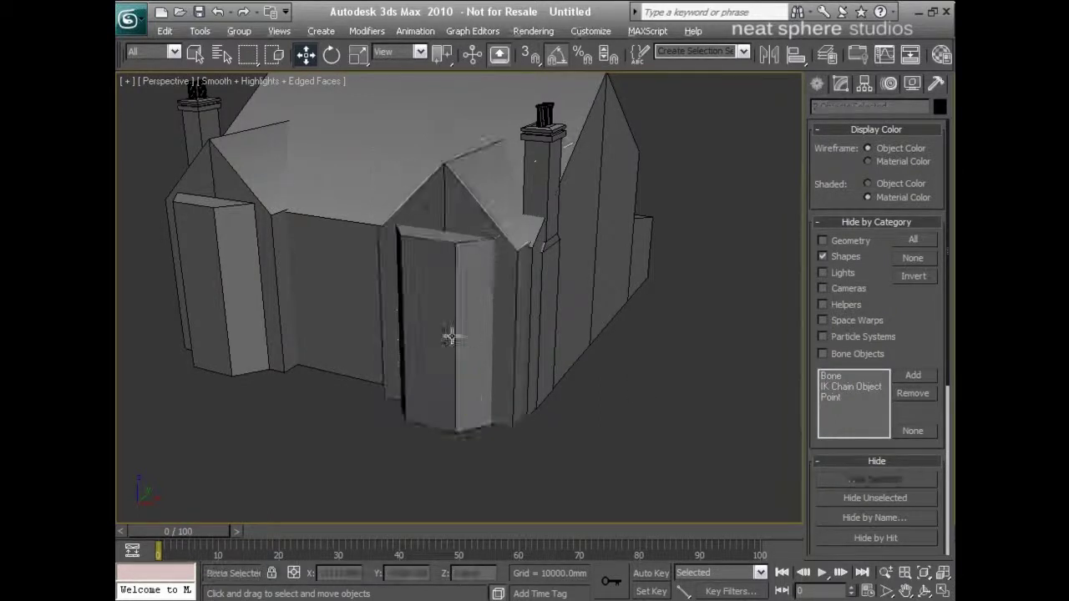
Step: Examine the house from its other front corner, checking how both gables and bays sit against the main block
middle_click_drag(451, 337, 527, 312, "alt")
key("alt+z")
left_click_drag(527, 312, 524, 341)
middle_click_drag(373, 286, 495, 253)
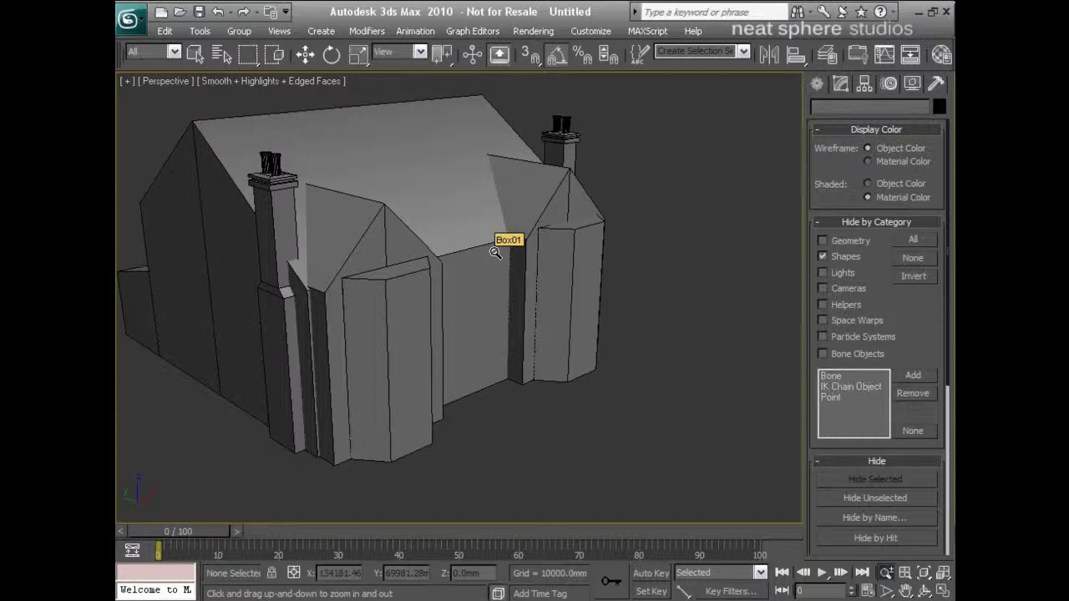
middle_click_drag(487, 249, 505, 252)
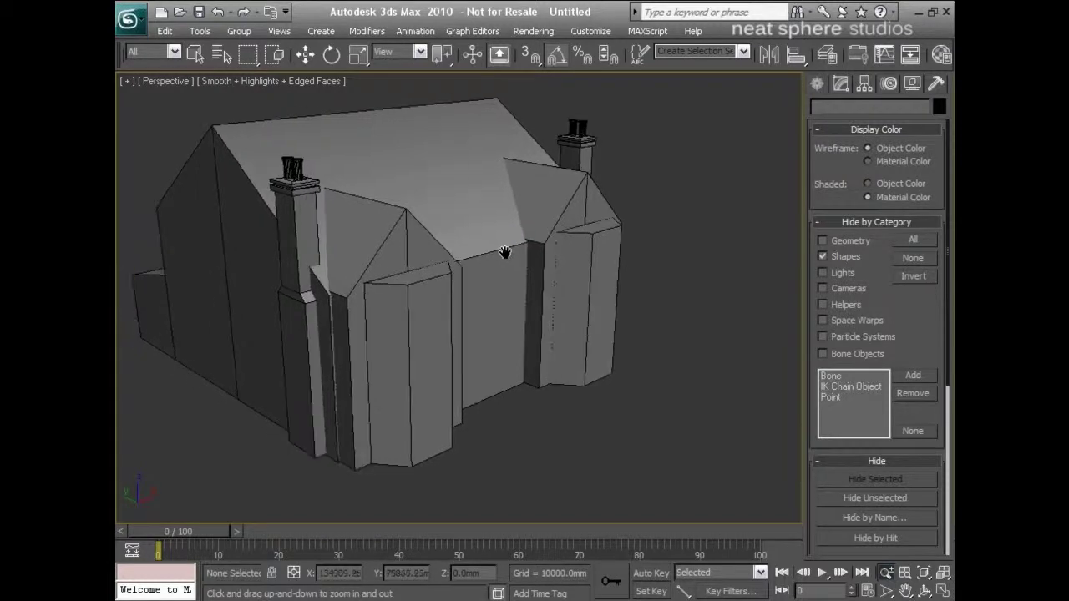
key("w")
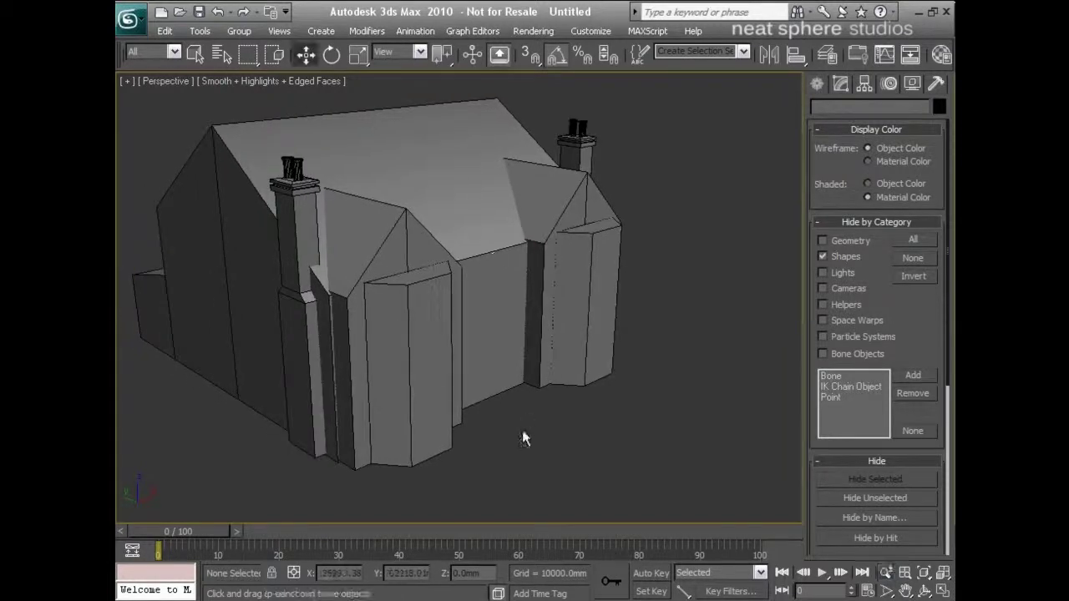